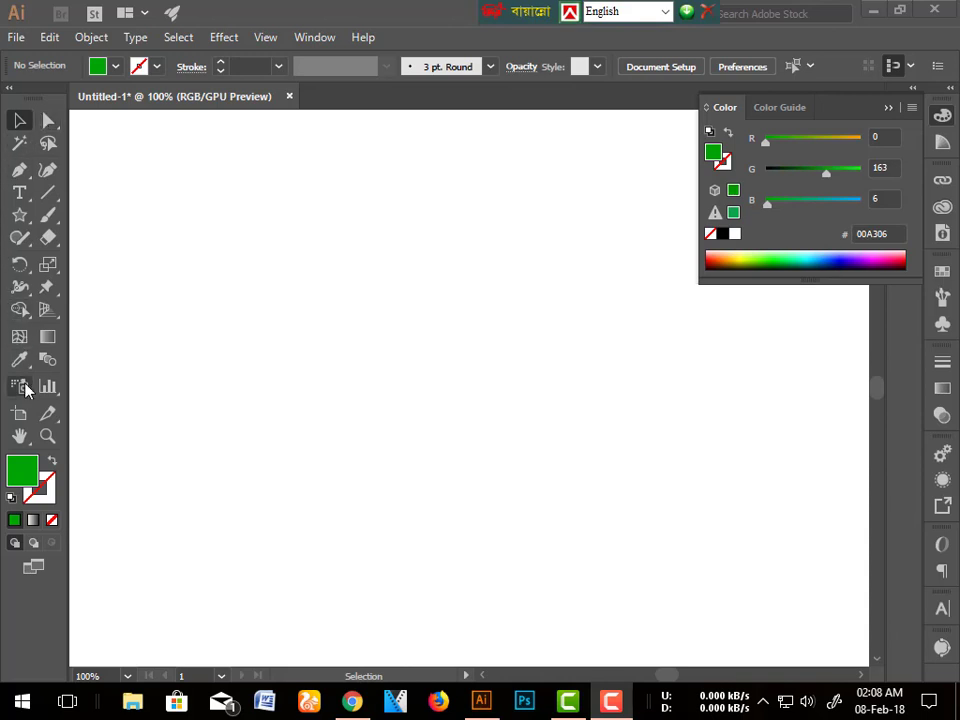
- Dock the floating Color panel as an icon in the right panel strip
{"action": "left_click", "coordinate": [887, 108]}
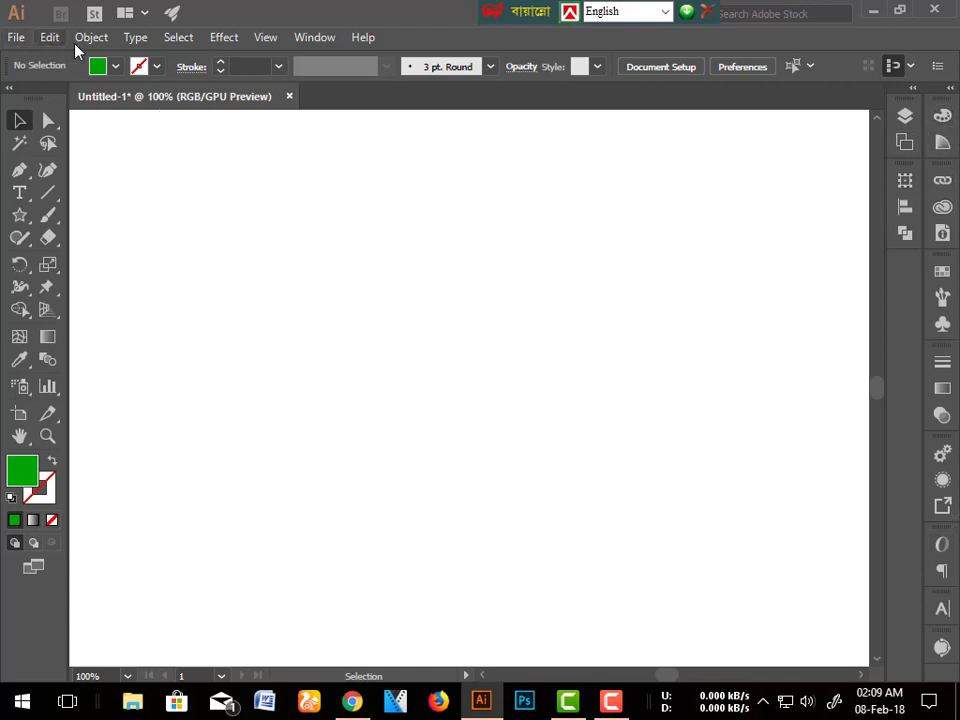
{"action": "left_click", "coordinate": [310, 37]}
{"action": "left_click", "coordinate": [268, 37]}
{"action": "left_click", "coordinate": [235, 42]}
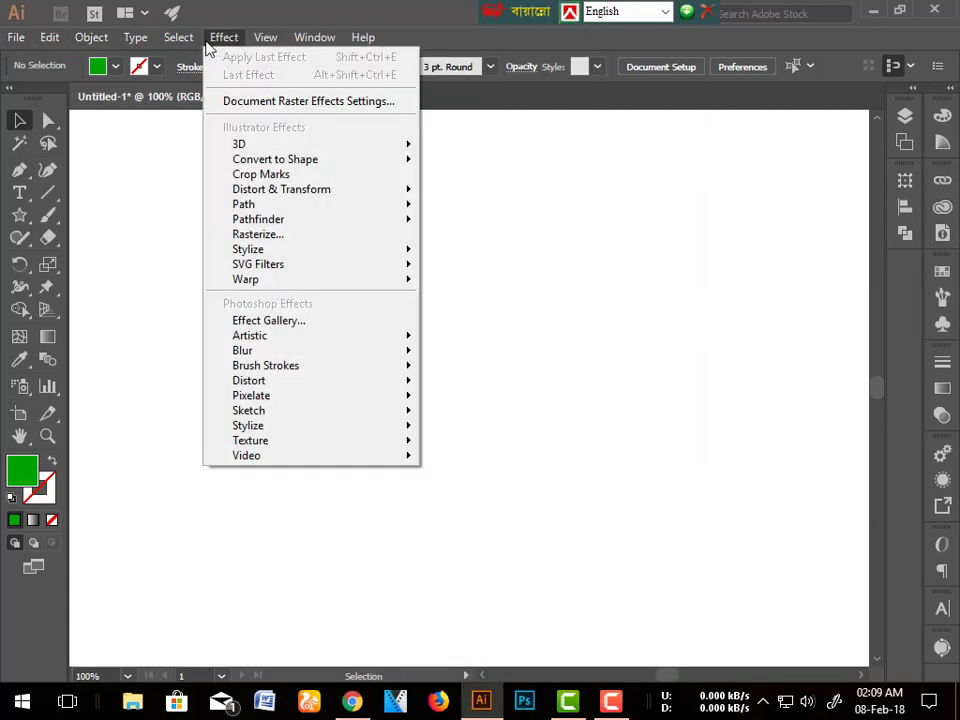
{"action": "left_click", "coordinate": [183, 44]}
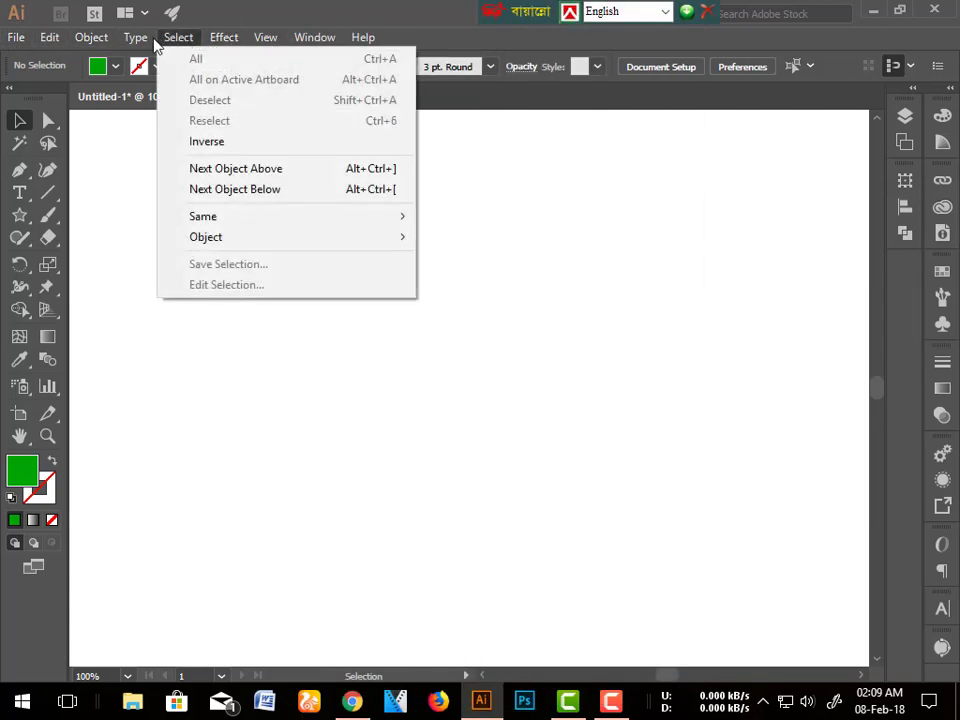
{"action": "left_click", "coordinate": [143, 42]}
{"action": "left_click", "coordinate": [145, 44]}
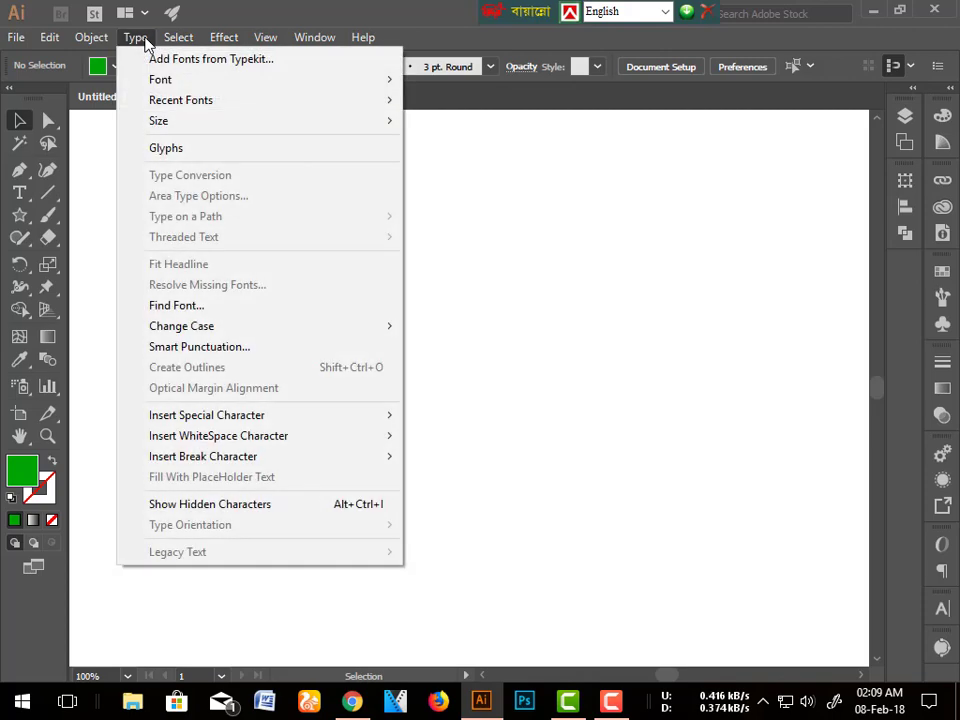
{"action": "left_click", "coordinate": [529, 281]}
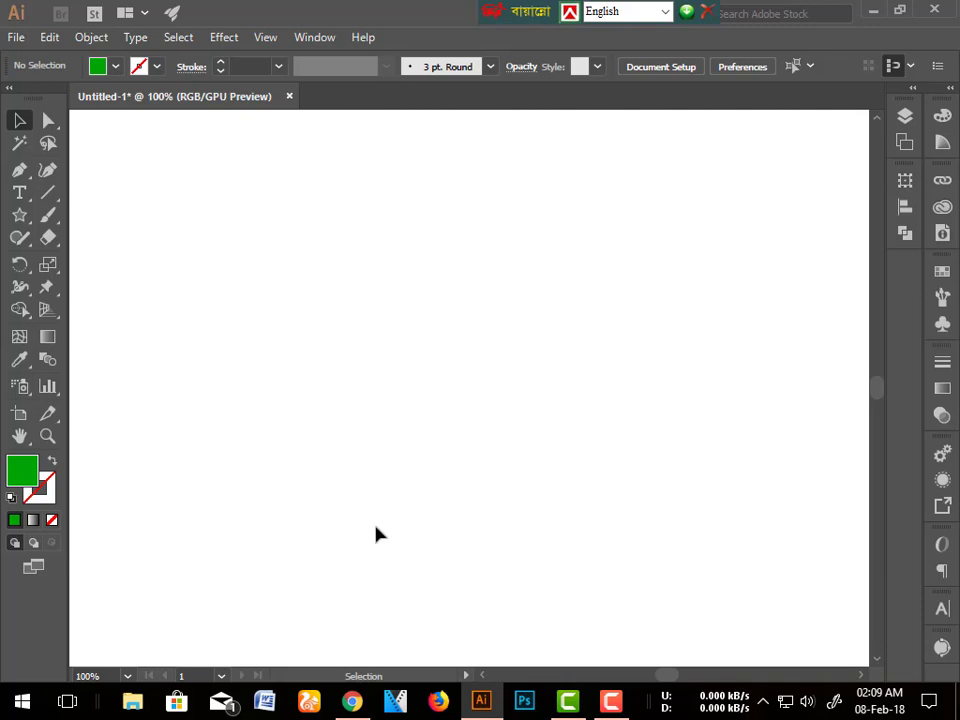
{"action": "left_click", "coordinate": [128, 678]}
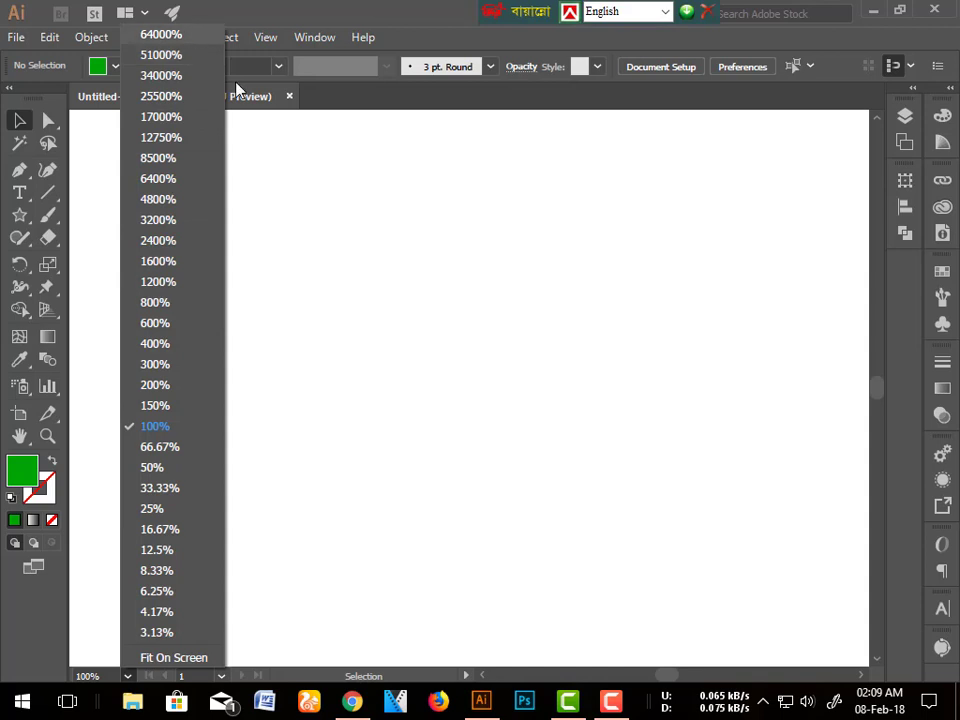
{"action": "left_click", "coordinate": [355, 246]}
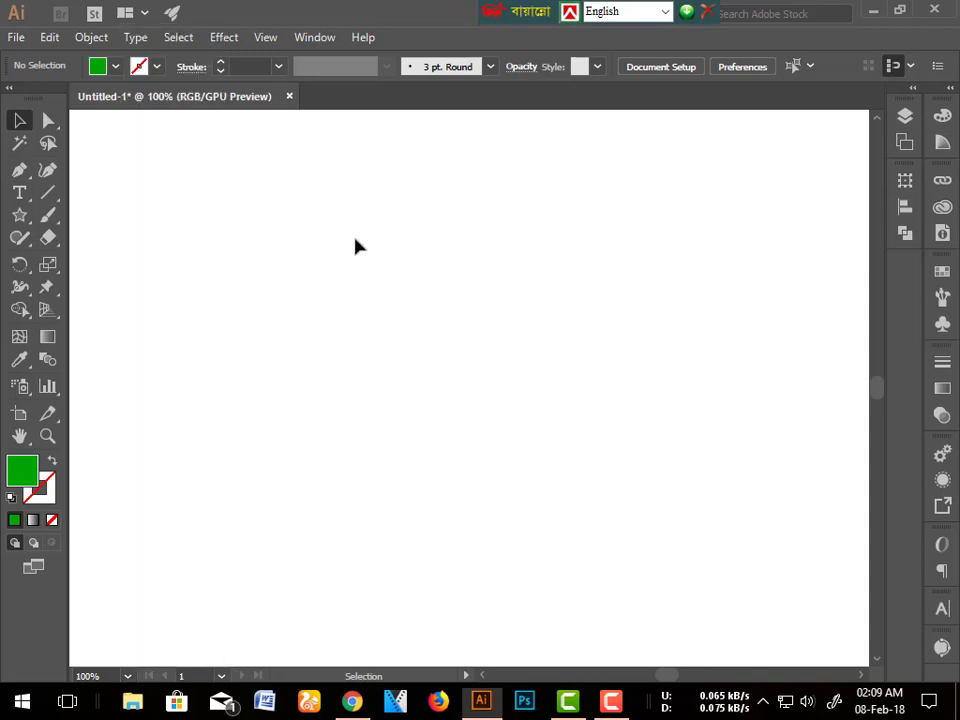
{"action": "left_click", "coordinate": [10, 90]}
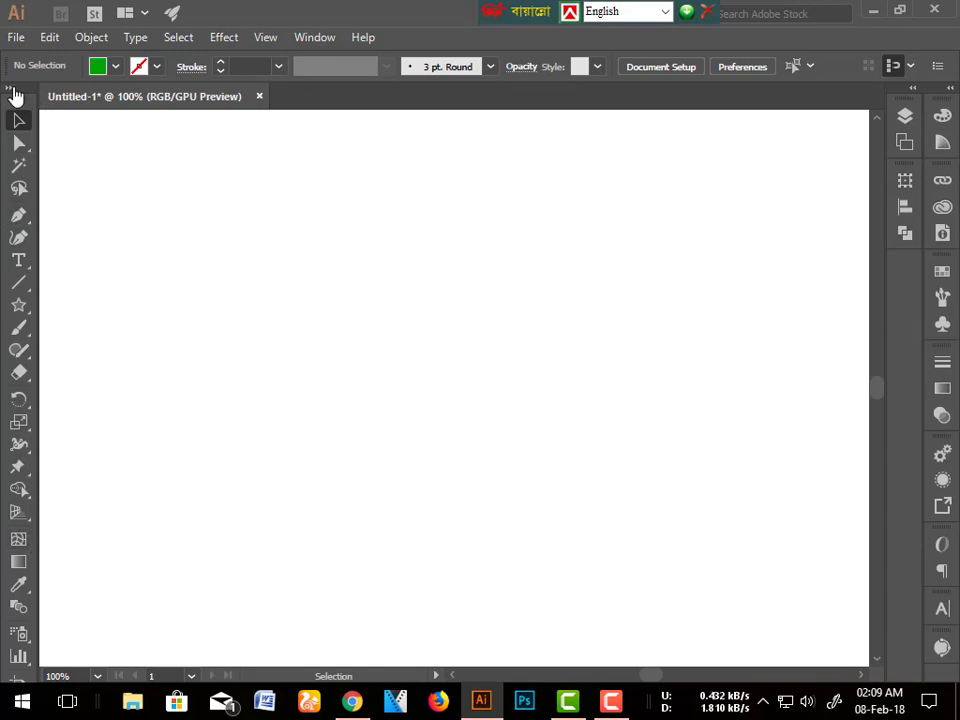
{"action": "left_click", "coordinate": [10, 90]}
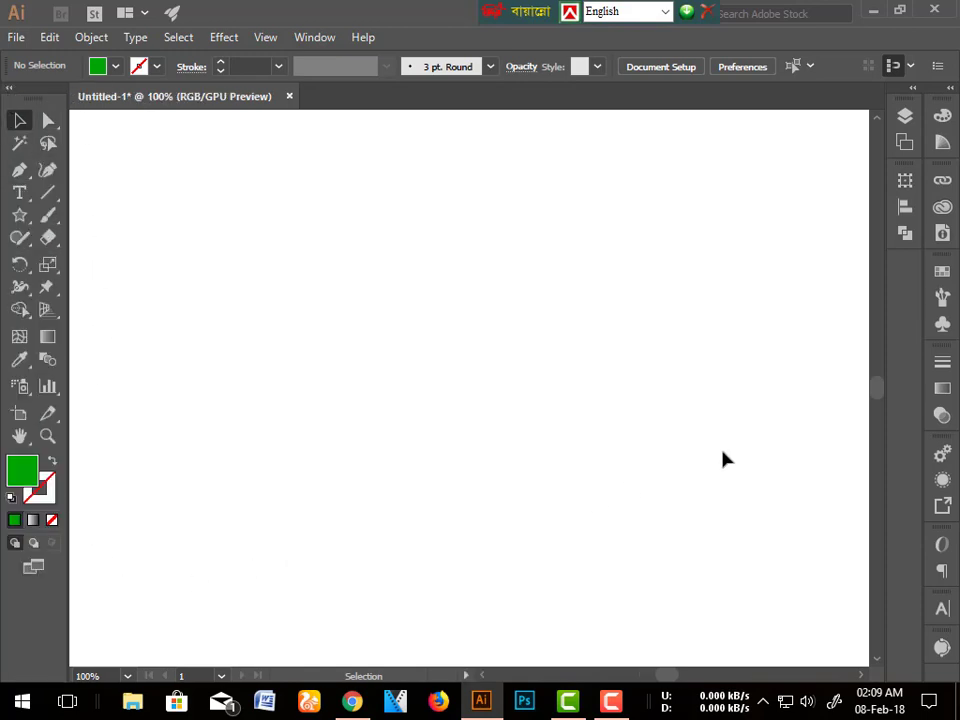
{"action": "left_click", "coordinate": [947, 90]}
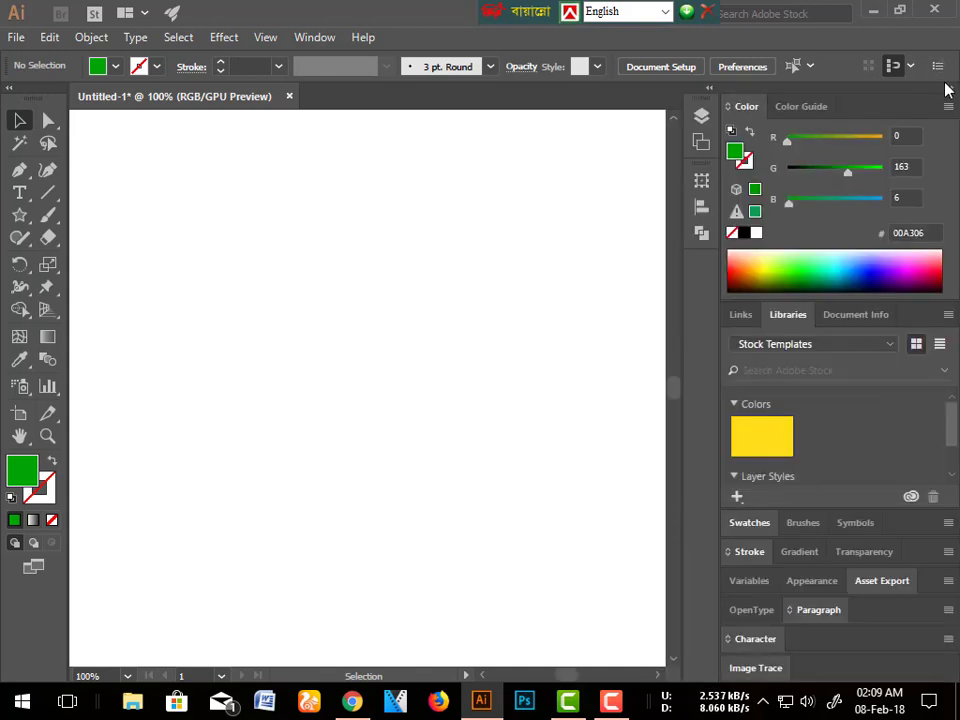
{"action": "left_click", "coordinate": [947, 89]}
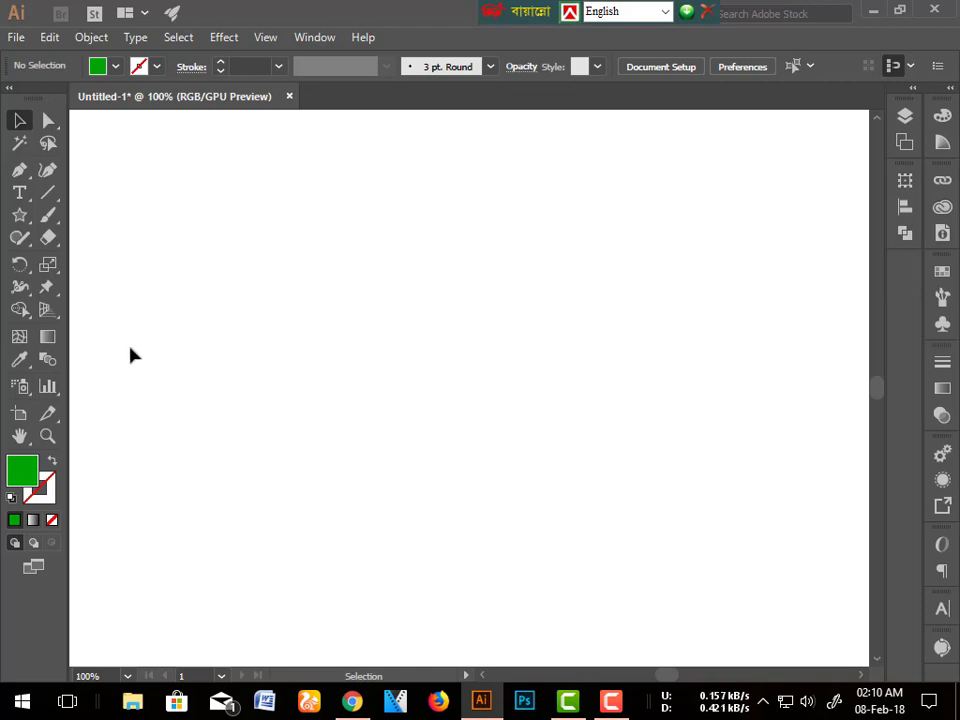
- Tear off the Type tool flyout as a floating panel and move it up and right
{"action": "left_click", "coordinate": [18, 194]}
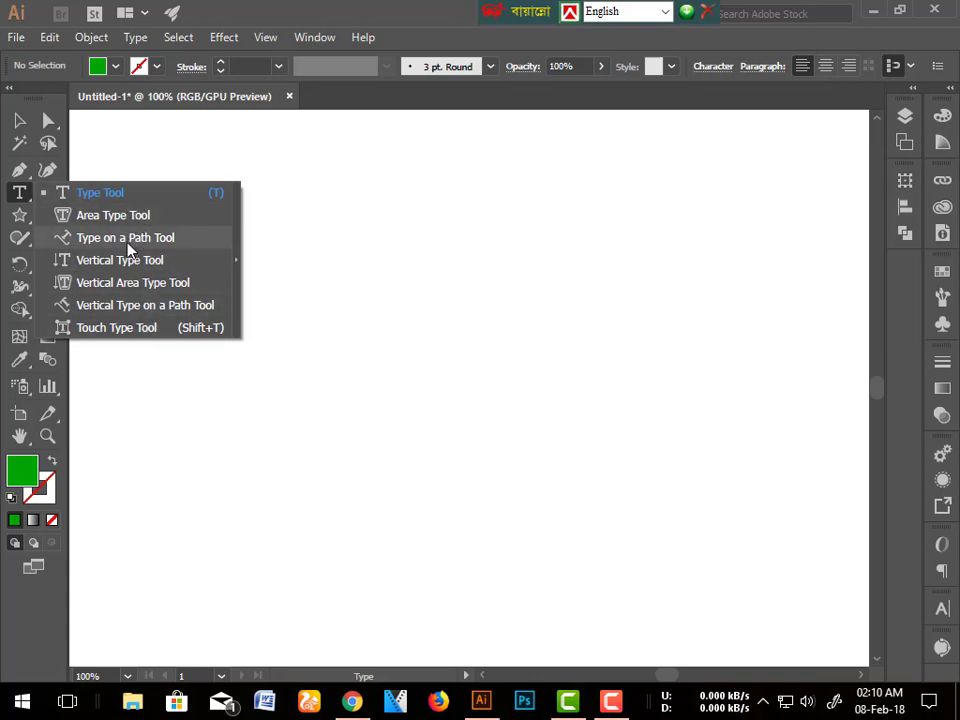
{"action": "left_click", "coordinate": [238, 267]}
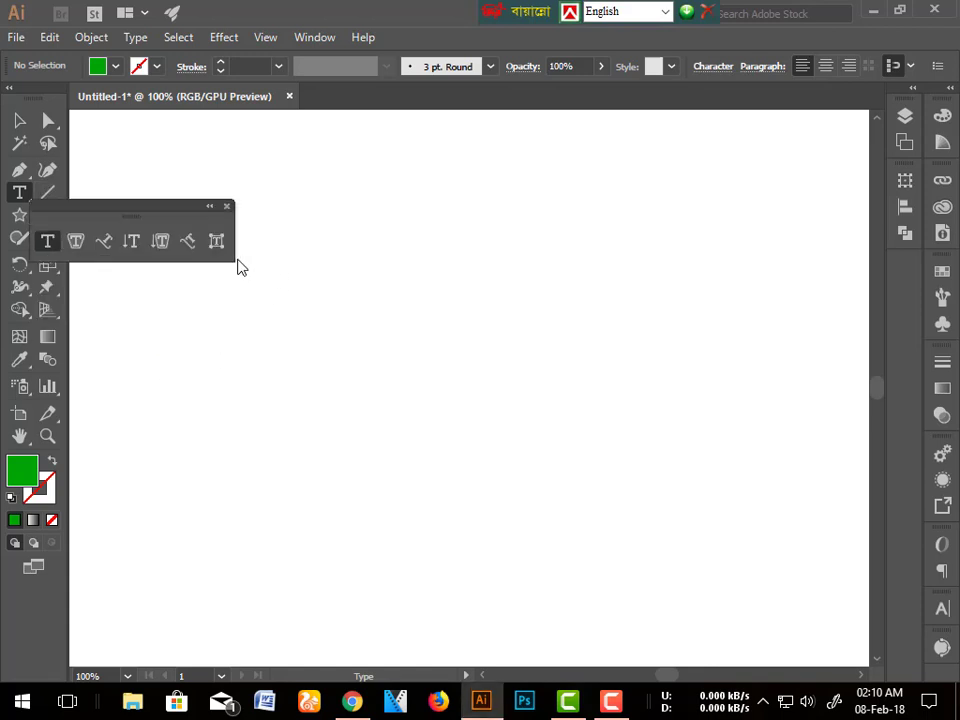
{"action": "mouse_move", "coordinate": [128, 207]}
{"action": "left_mouse_down"}
{"action": "mouse_move", "coordinate": [216, 151]}
{"action": "mouse_move", "coordinate": [169, 122]}
{"action": "left_mouse_up"}
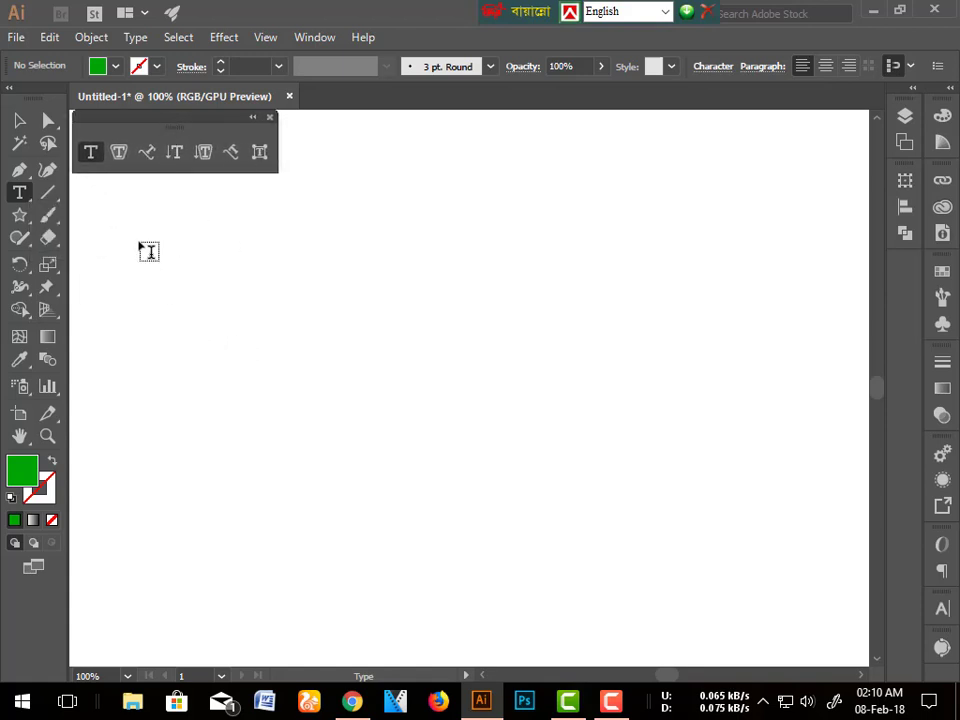
- Try each type tool, settle on Type on a Path, and close the floating panel
{"action": "left_click", "coordinate": [118, 153]}
{"action": "left_click", "coordinate": [147, 153]}
{"action": "left_click", "coordinate": [176, 153]}
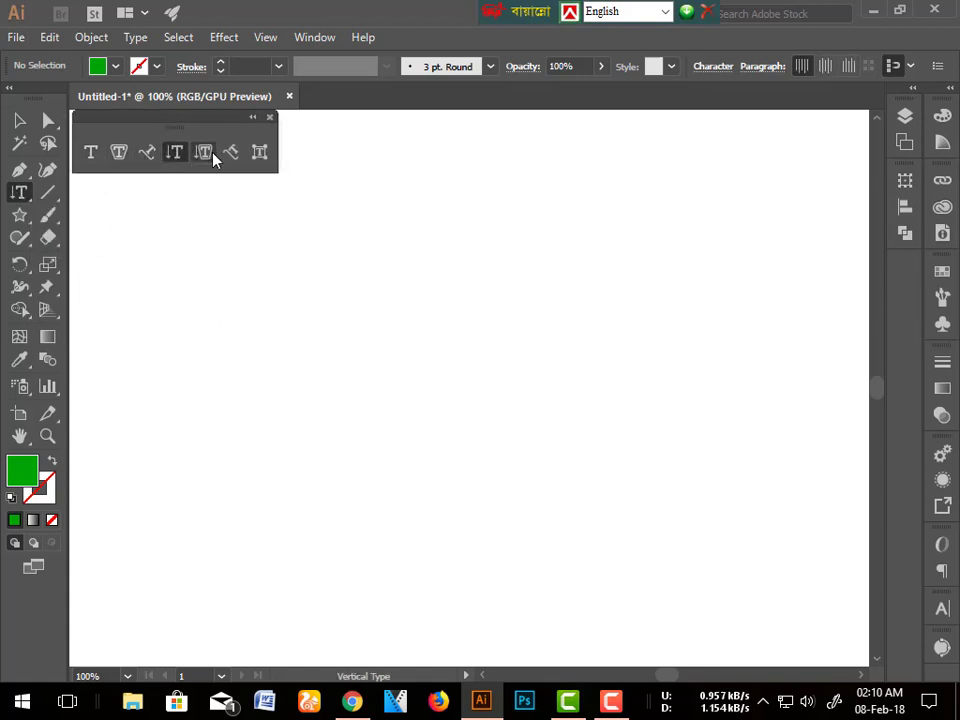
{"action": "left_click", "coordinate": [259, 152]}
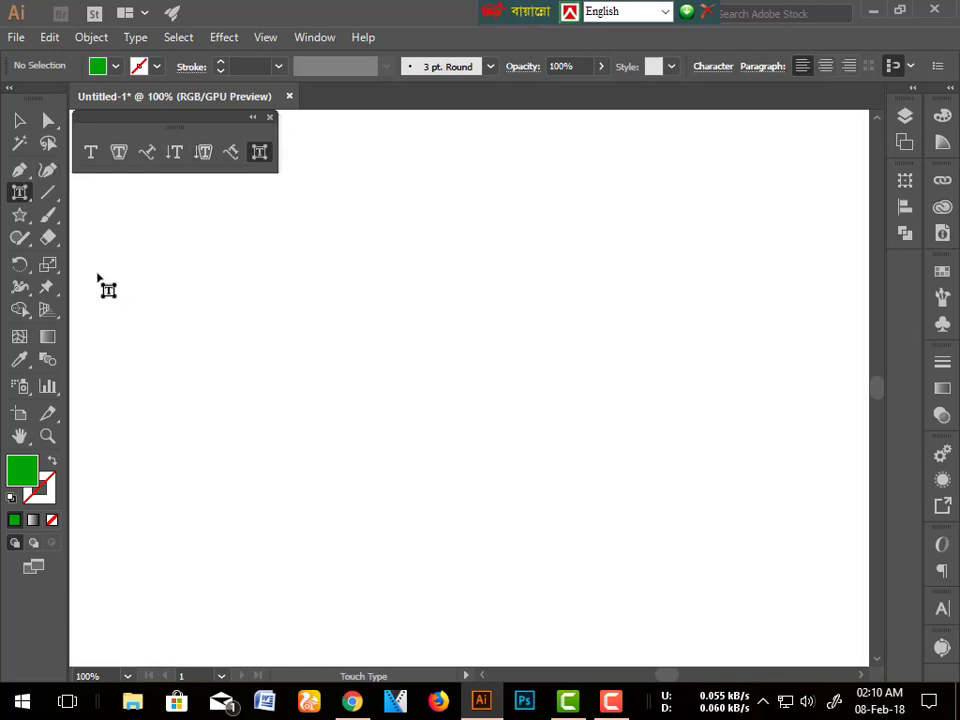
{"action": "left_click", "coordinate": [147, 152]}
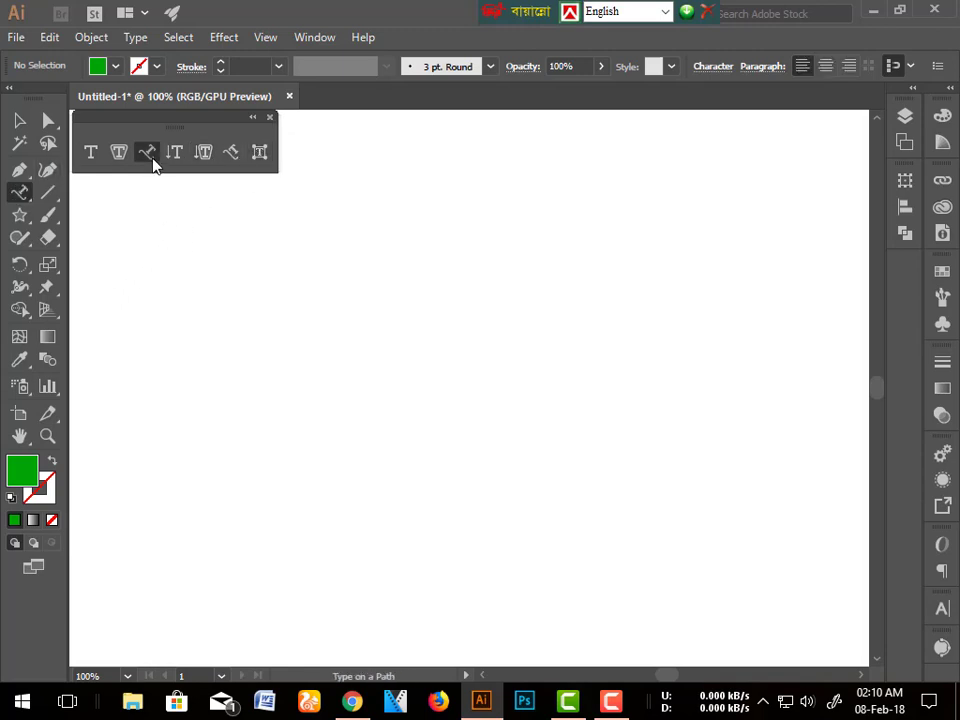
{"action": "left_click", "coordinate": [20, 193]}
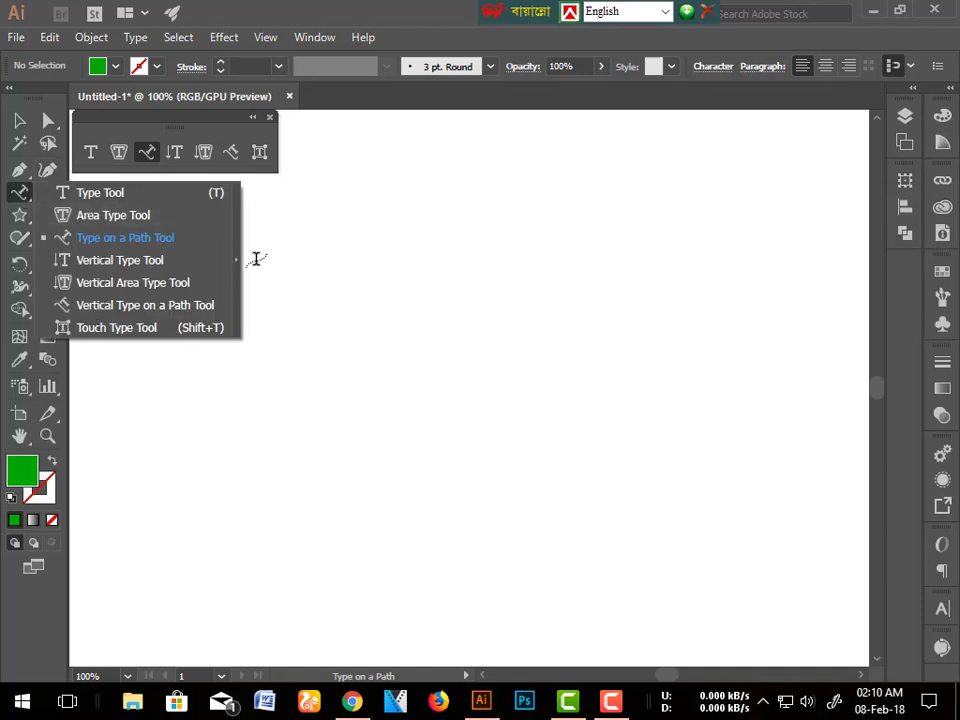
{"action": "left_click", "coordinate": [270, 119]}
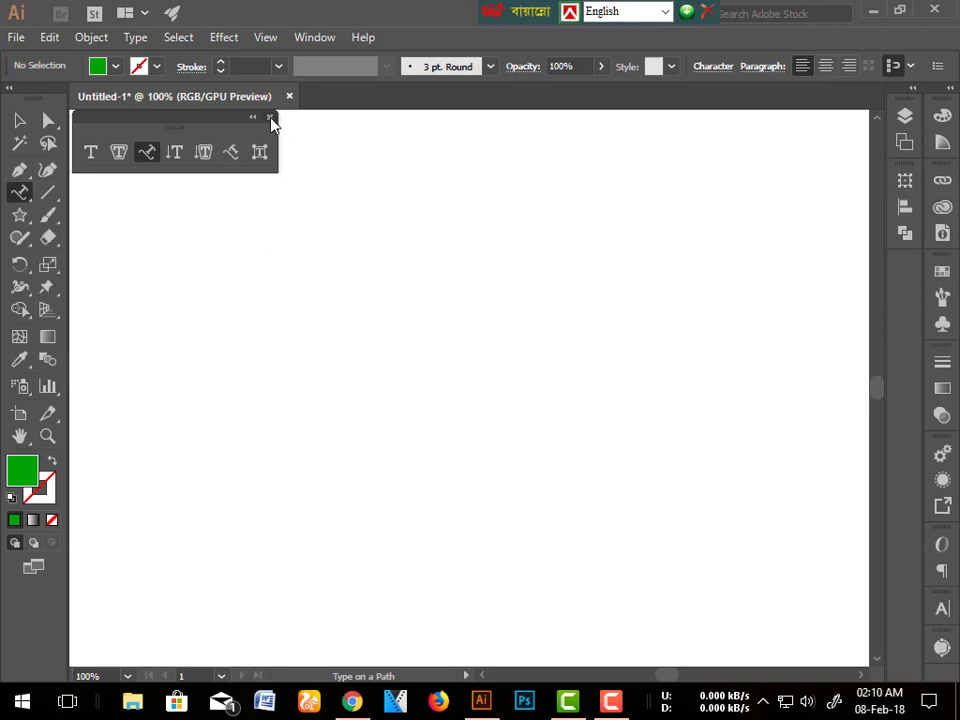
- Switch from the Selection Tool to the Direct Selection Tool
{"action": "left_click", "coordinate": [21, 121]}
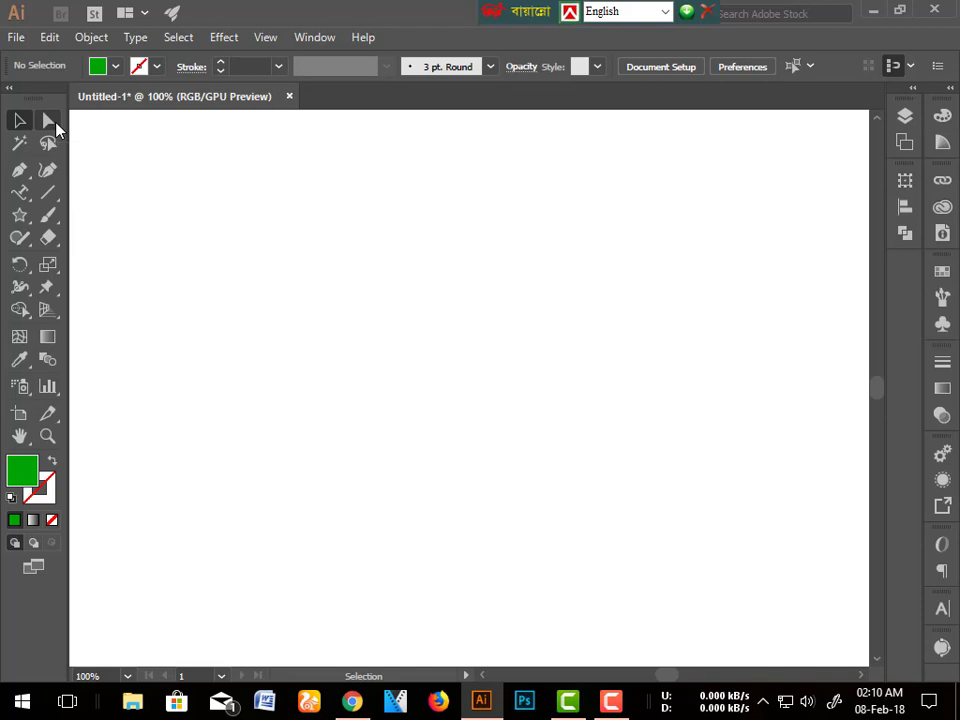
{"action": "left_click", "coordinate": [47, 122]}
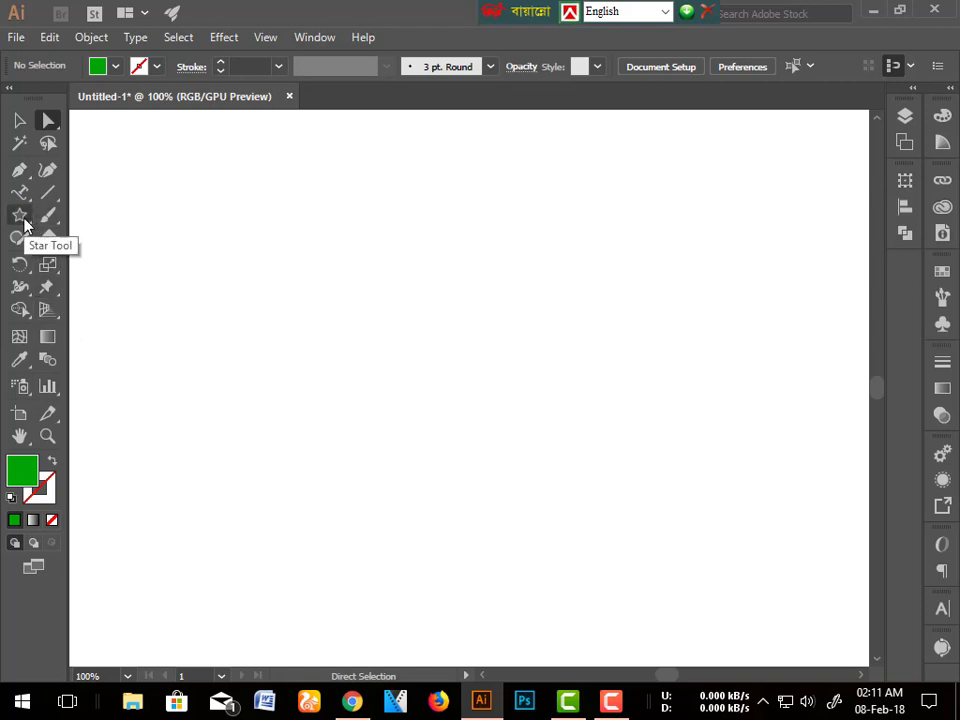
- Choose the Rectangle Tool from the shape flyout, then go back to the Selection Tool
{"action": "left_click", "coordinate": [24, 223]}
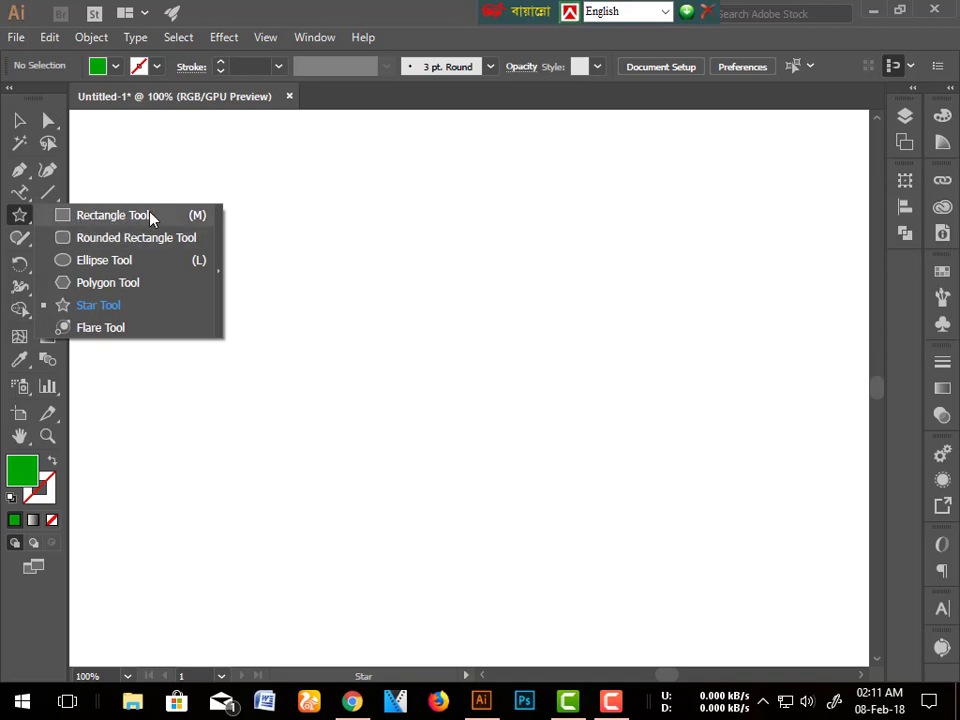
{"action": "left_click", "coordinate": [148, 216]}
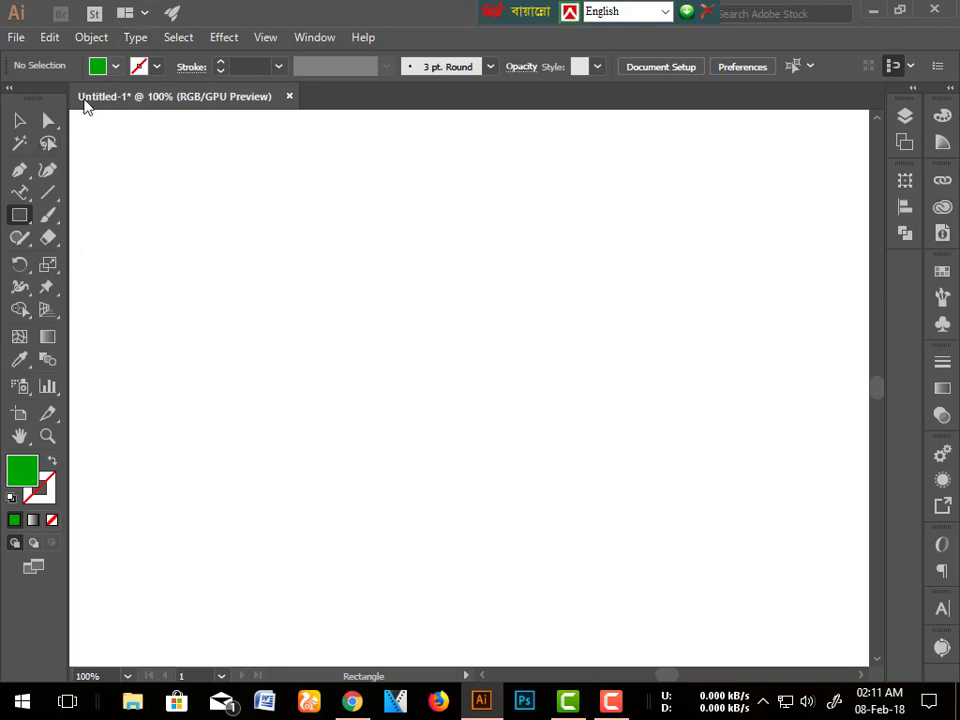
{"action": "left_click", "coordinate": [20, 121]}
- Draw a tilted green five-pointed star and move it near the artboard centre
{"action": "mouse_move", "coordinate": [19, 215]}
{"action": "left_mouse_down"}
{"action": "mouse_move", "coordinate": [110, 288]}
{"action": "mouse_move", "coordinate": [107, 305]}
{"action": "left_mouse_up"}
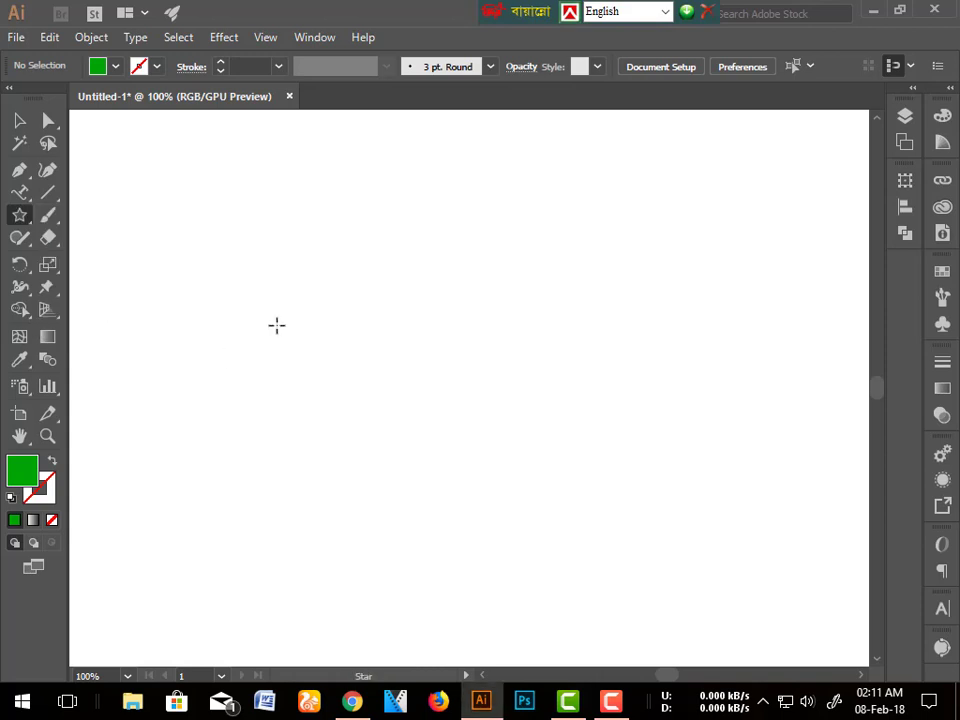
{"action": "left_click_drag", "start_coordinate": [287, 276], "coordinate": [383, 349]}
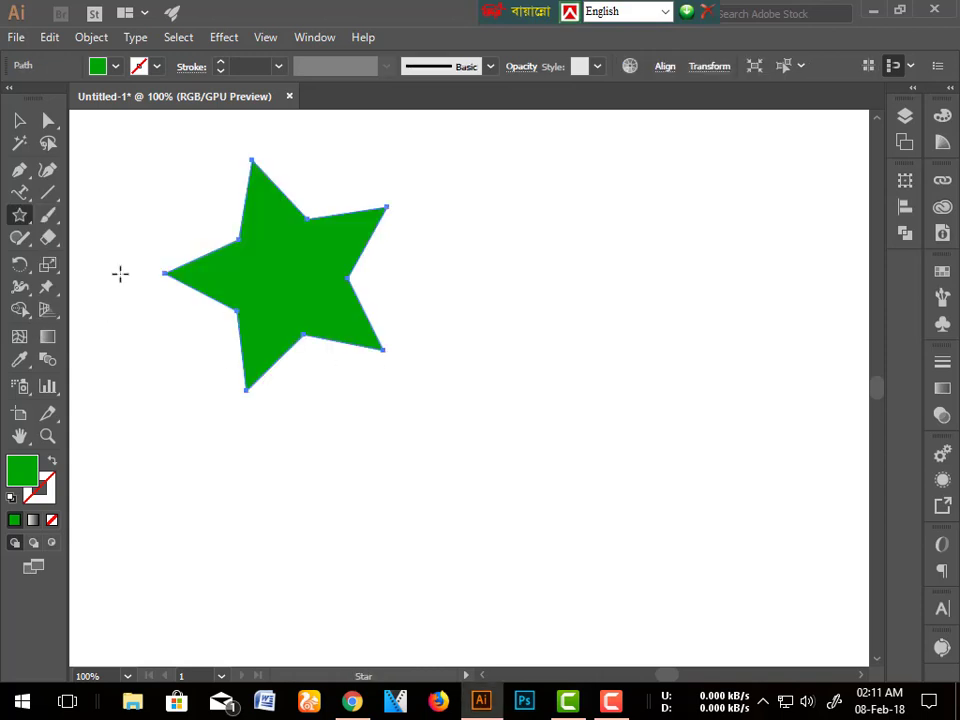
{"action": "left_click", "coordinate": [18, 121]}
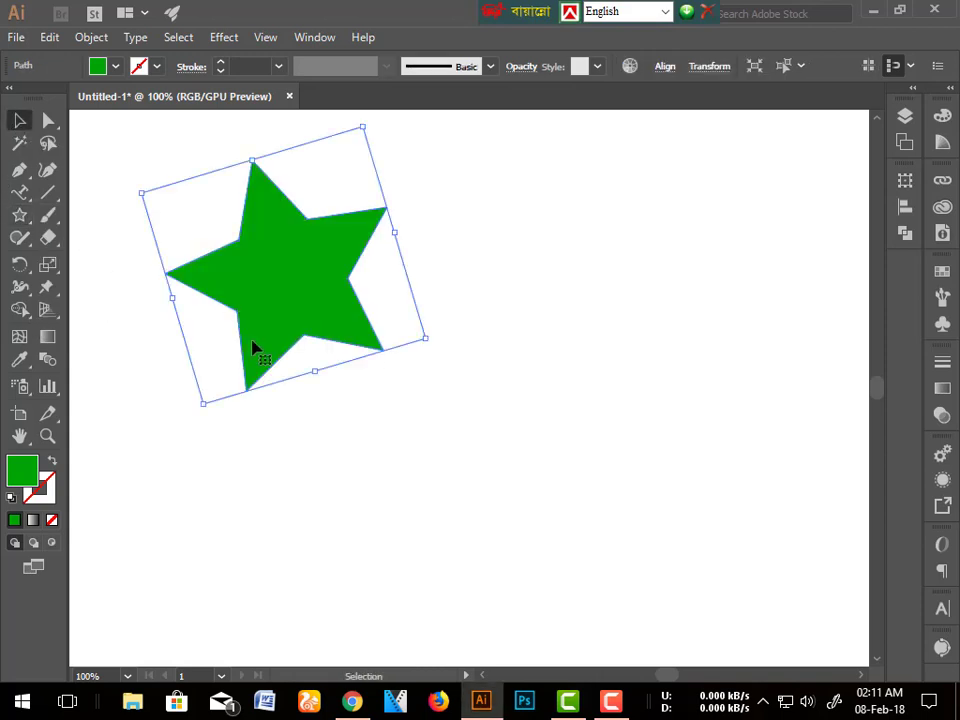
{"action": "mouse_move", "coordinate": [266, 279]}
{"action": "left_mouse_down"}
{"action": "mouse_move", "coordinate": [283, 311]}
{"action": "mouse_move", "coordinate": [564, 463]}
{"action": "mouse_move", "coordinate": [586, 450]}
{"action": "mouse_move", "coordinate": [677, 336]}
{"action": "mouse_move", "coordinate": [690, 253]}
{"action": "mouse_move", "coordinate": [396, 219]}
{"action": "mouse_move", "coordinate": [204, 279]}
{"action": "mouse_move", "coordinate": [288, 497]}
{"action": "mouse_move", "coordinate": [402, 459]}
{"action": "mouse_move", "coordinate": [534, 396]}
{"action": "mouse_move", "coordinate": [591, 306]}
{"action": "mouse_move", "coordinate": [336, 253]}
{"action": "mouse_move", "coordinate": [259, 422]}
{"action": "mouse_move", "coordinate": [491, 462]}
{"action": "left_mouse_up"}
{"action": "mouse_move", "coordinate": [495, 410]}
{"action": "left_mouse_down"}
{"action": "mouse_move", "coordinate": [534, 268]}
{"action": "mouse_move", "coordinate": [308, 280]}
{"action": "mouse_move", "coordinate": [388, 270]}
{"action": "mouse_move", "coordinate": [392, 418]}
{"action": "mouse_move", "coordinate": [398, 344]}
{"action": "left_mouse_up"}
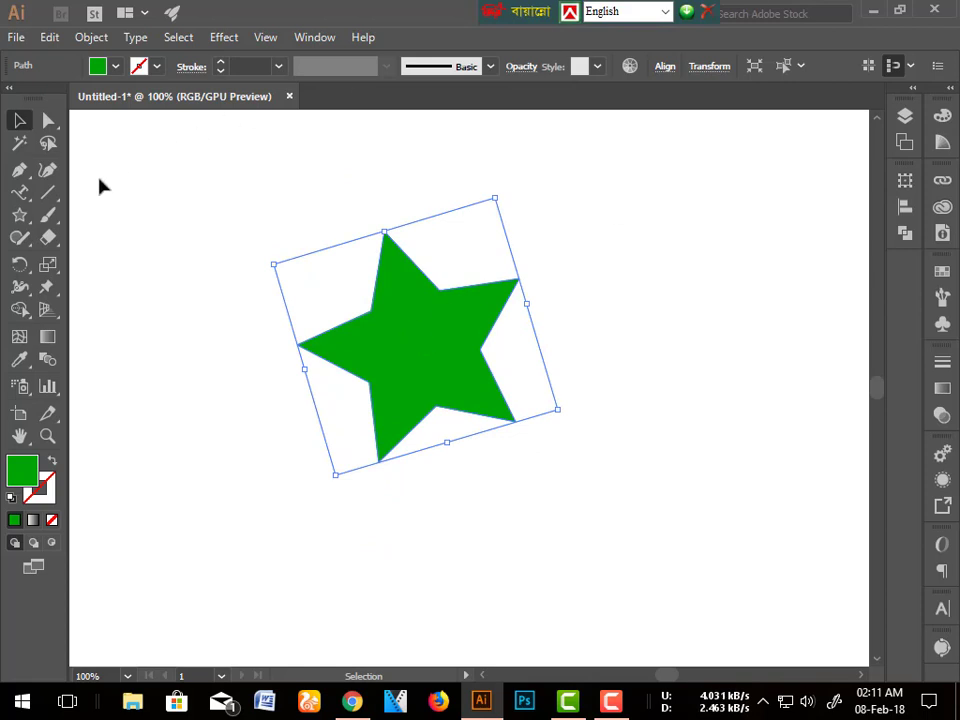
- Round all the star's corners into a flower shape, then pick the Rectangle Tool
{"action": "left_click", "coordinate": [49, 121]}
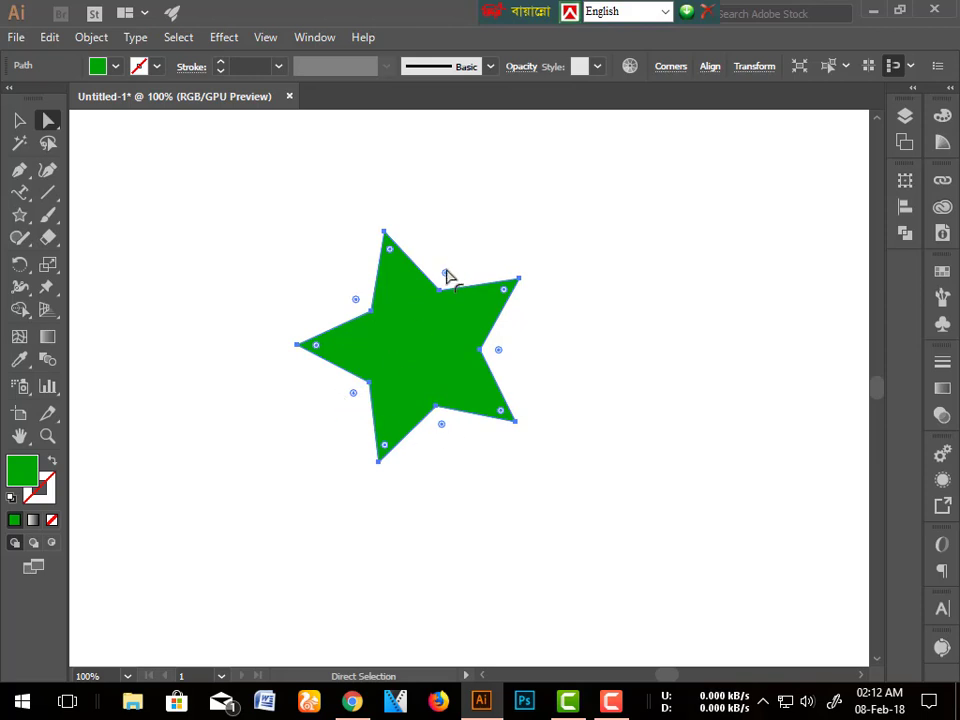
{"action": "left_click_drag", "start_coordinate": [446, 278], "coordinate": [455, 259]}
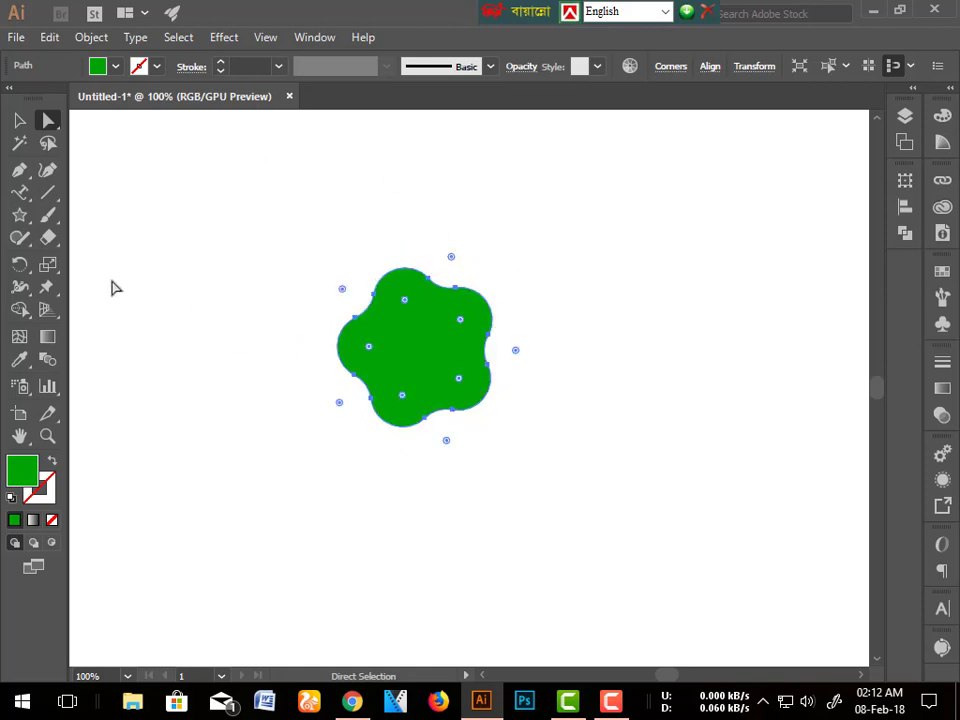
{"action": "left_click", "coordinate": [23, 219]}
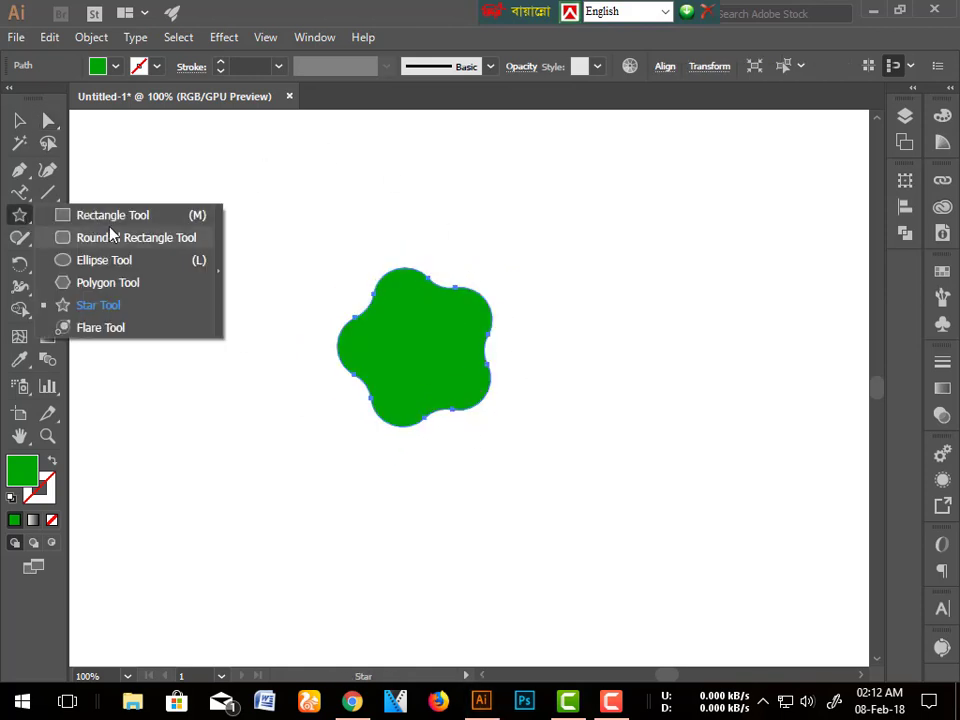
{"action": "left_click", "coordinate": [92, 215]}
{"action": "scroll", "coordinate": [190, 231], "scroll_direction": "up", "scroll_amount": 1}
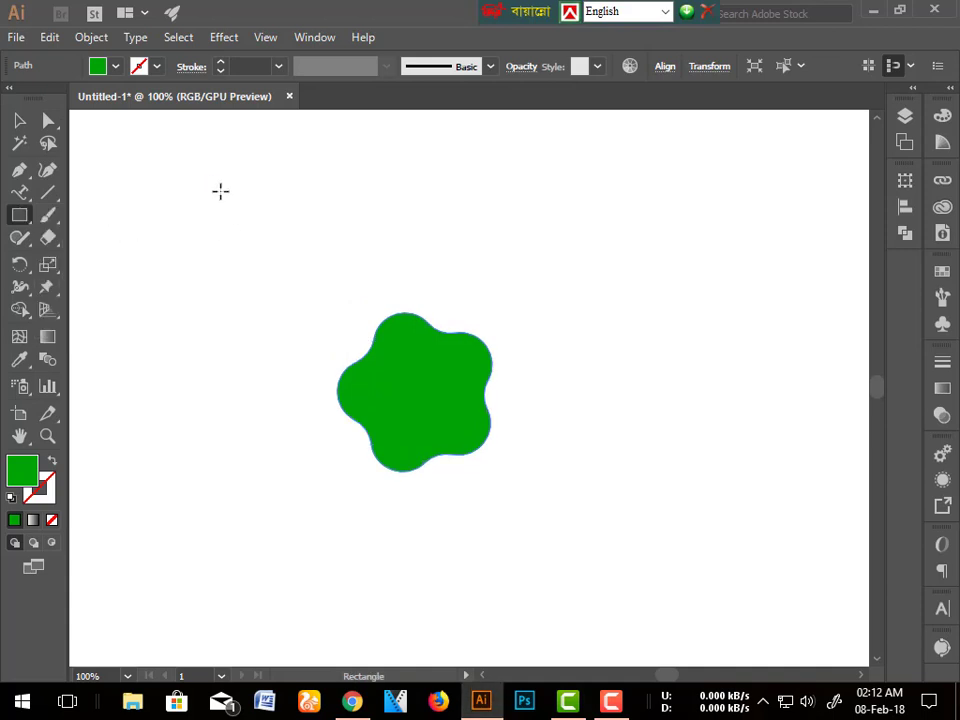
- Draw a green rectangle above the flower shape, then switch to Direct Selection
{"action": "mouse_move", "coordinate": [204, 181]}
{"action": "left_mouse_down"}
{"action": "mouse_move", "coordinate": [377, 261]}
{"action": "mouse_move", "coordinate": [424, 270]}
{"action": "left_mouse_up"}
{"action": "left_click", "coordinate": [19, 120]}
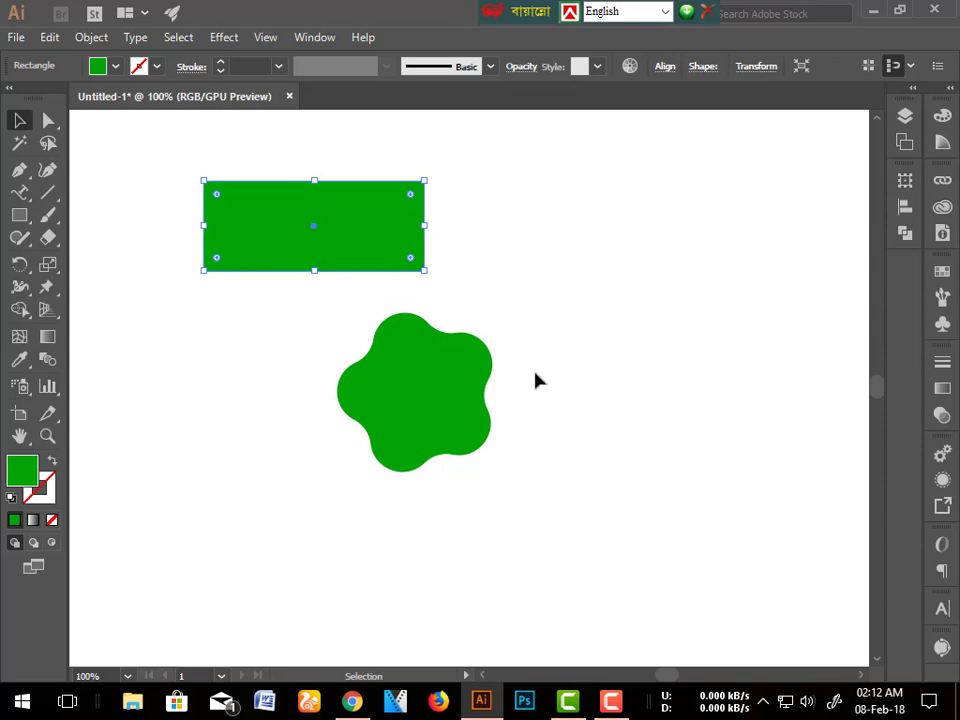
{"action": "left_click", "coordinate": [47, 121]}
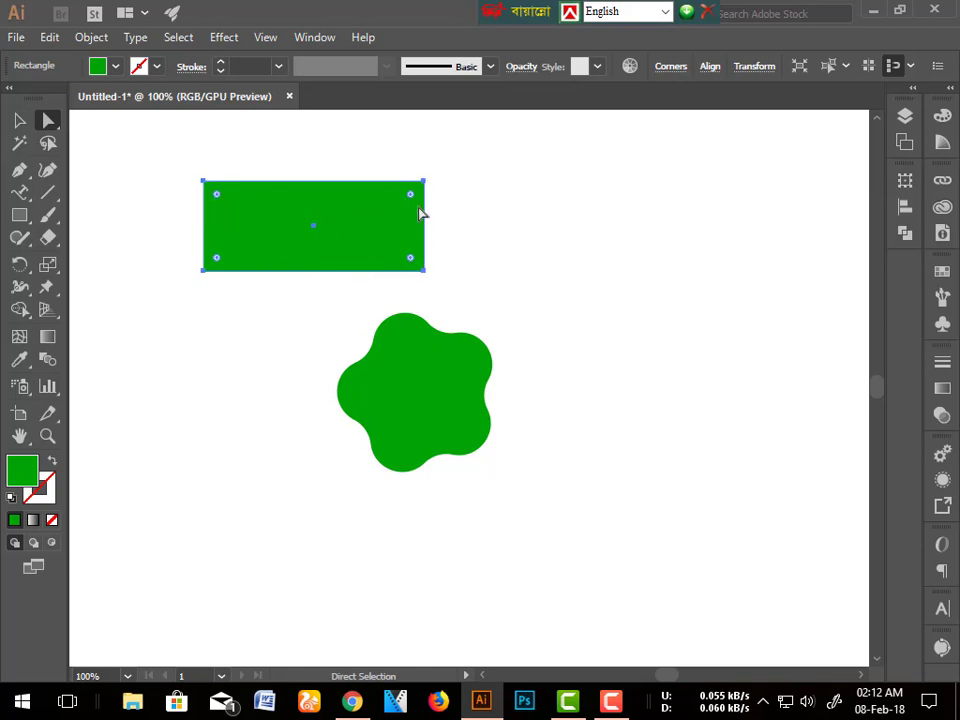
- Test rounding all rectangle corners, undo, then round only its top-right corner
{"action": "left_click_drag", "start_coordinate": [411, 195], "coordinate": [326, 216]}
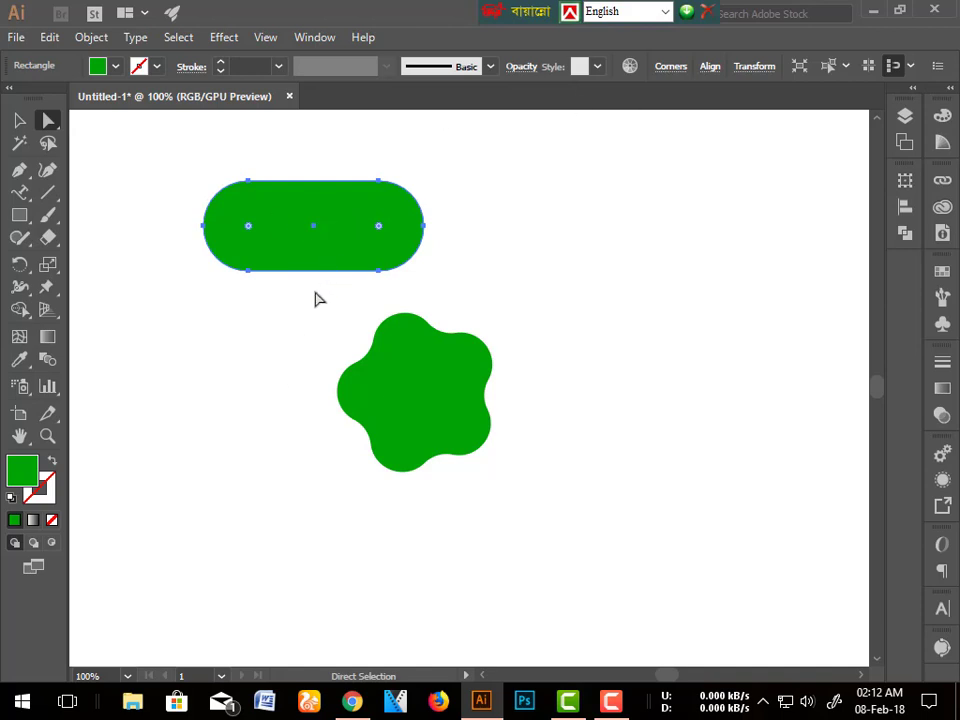
{"action": "key", "text": "ctrl+z"}
{"action": "key", "text": "ctrl+z"}
{"action": "key", "text": "a"}
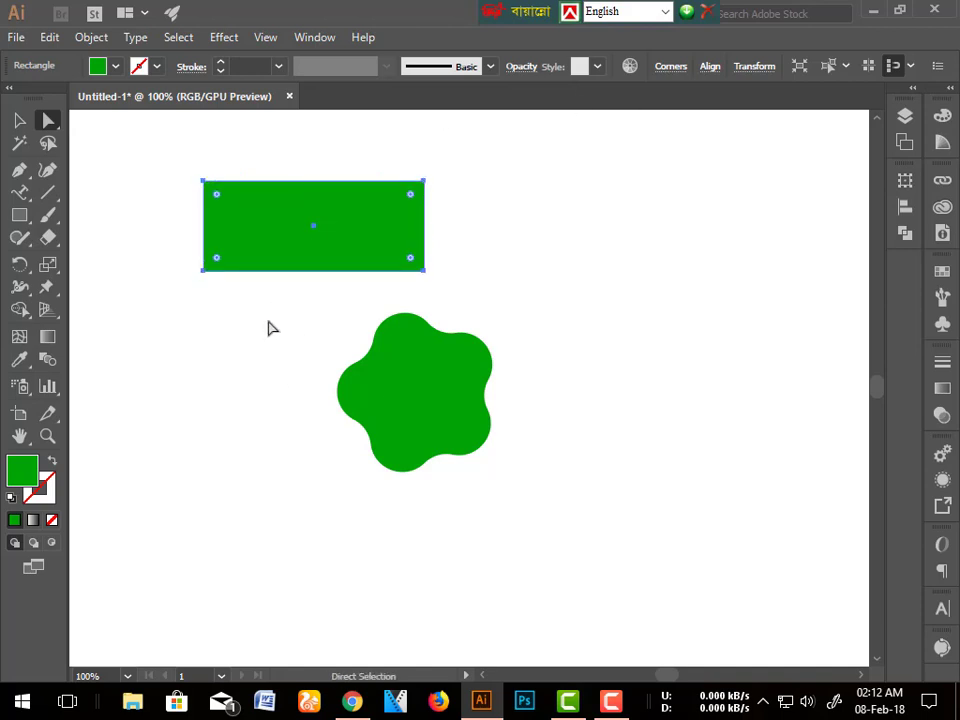
{"action": "left_click", "coordinate": [203, 268]}
{"action": "left_click", "coordinate": [424, 182], "text": "shift"}
{"action": "left_click_drag", "start_coordinate": [410, 196], "coordinate": [386, 220]}
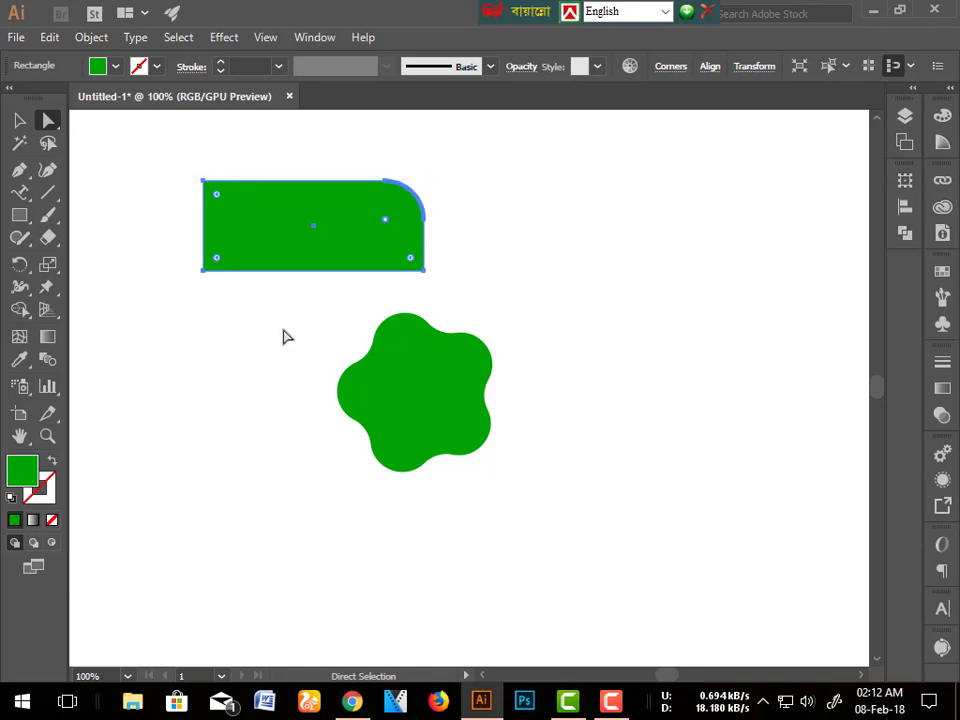
- Sharpen the flower back into a star, move it right, and square the rectangle's corner
{"action": "left_click_drag", "start_coordinate": [283, 329], "coordinate": [511, 515]}
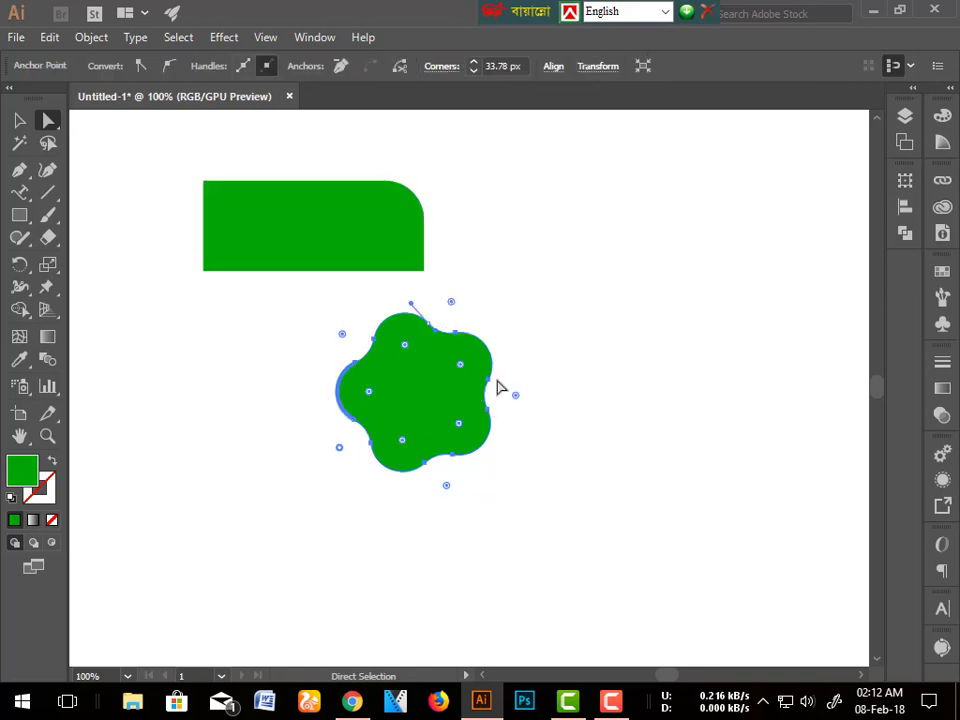
{"action": "left_click_drag", "start_coordinate": [460, 368], "coordinate": [604, 350]}
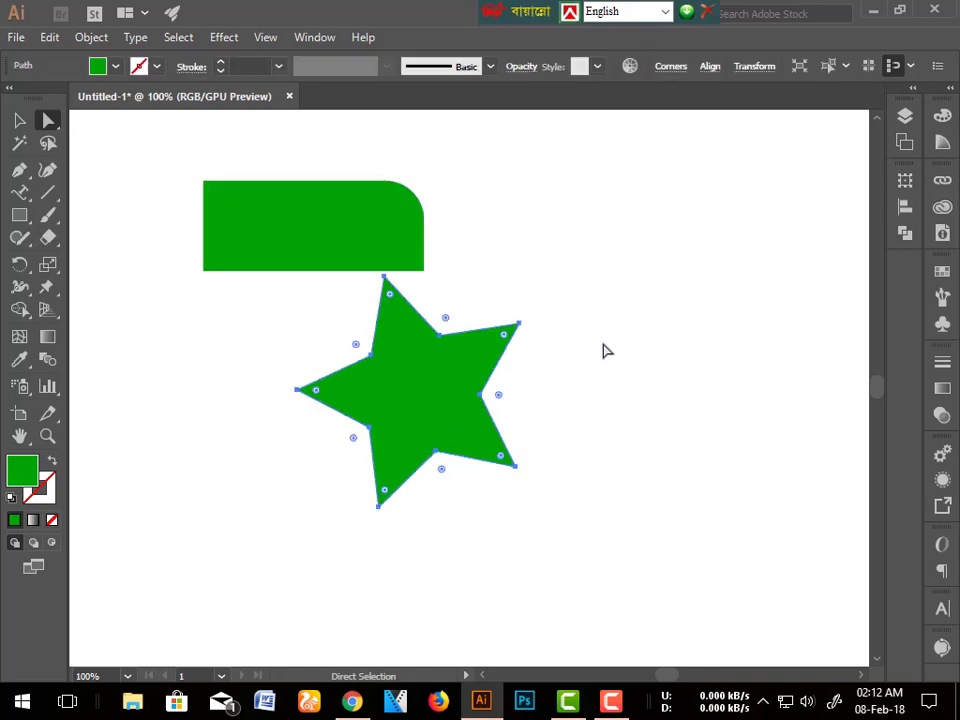
{"action": "scroll", "coordinate": [604, 353], "scroll_direction": "up", "scroll_amount": 1}
{"action": "left_click", "coordinate": [19, 120]}
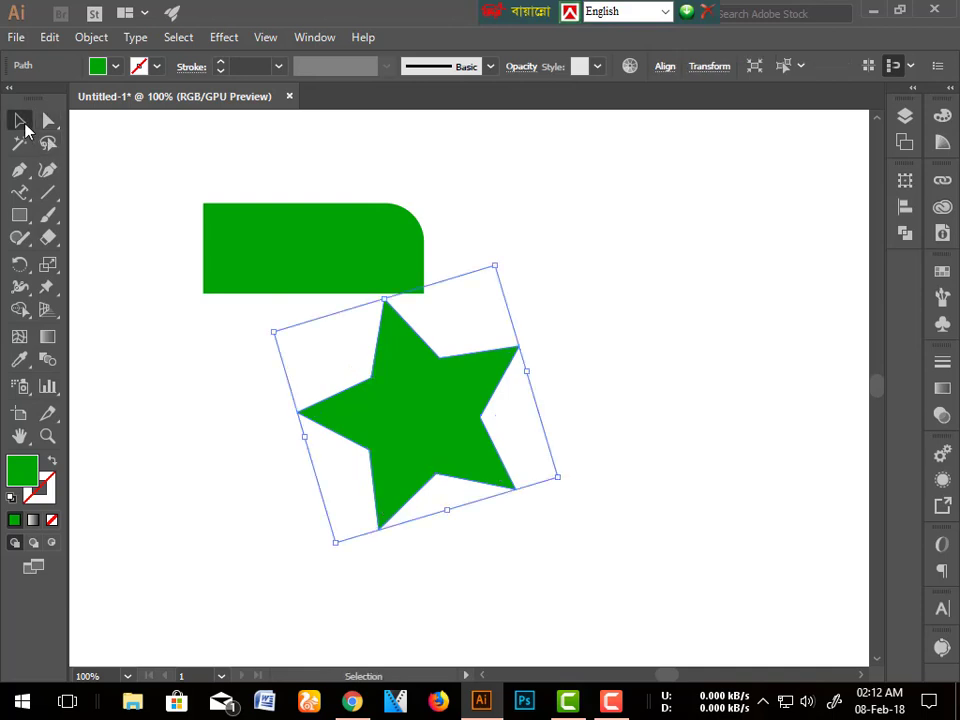
{"action": "left_click_drag", "start_coordinate": [399, 391], "coordinate": [641, 330]}
{"action": "left_click", "coordinate": [613, 534]}
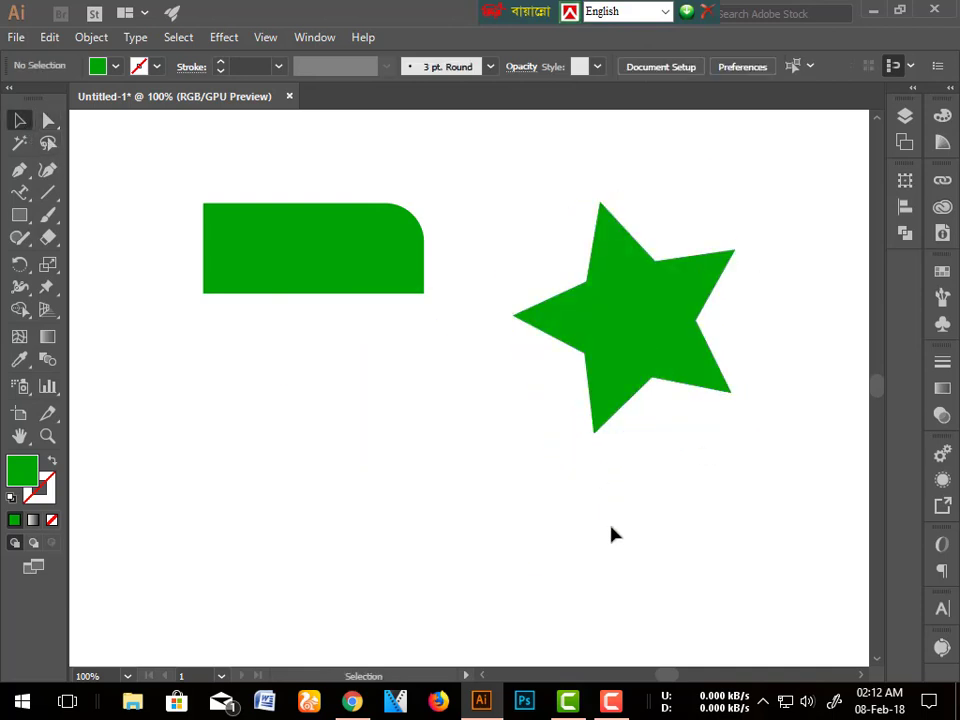
{"action": "left_click_drag", "start_coordinate": [131, 172], "coordinate": [441, 392]}
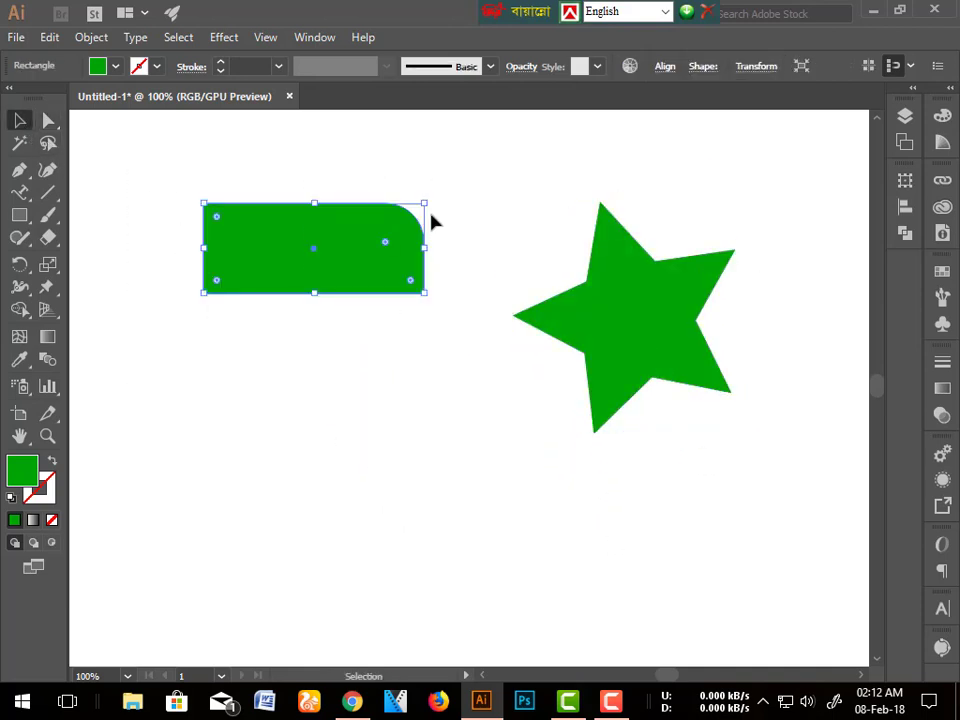
{"action": "left_click_drag", "start_coordinate": [386, 242], "coordinate": [482, 213]}
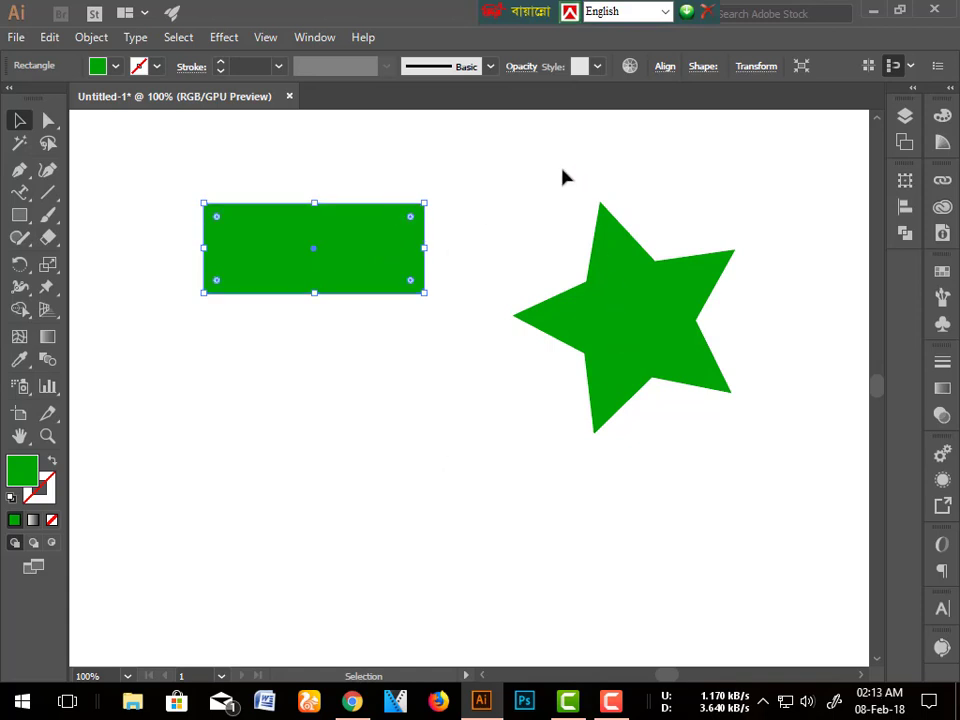
- Select the star's anchors and drag a corner widget inward to round three points
{"action": "left_click", "coordinate": [50, 125]}
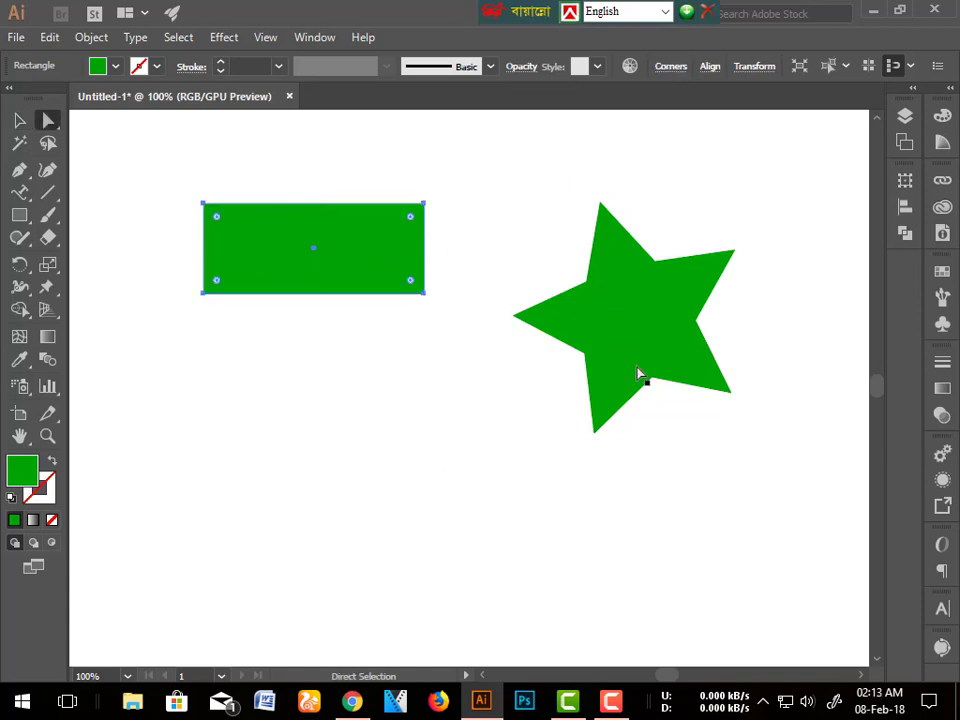
{"action": "left_click_drag", "start_coordinate": [535, 174], "coordinate": [751, 533]}
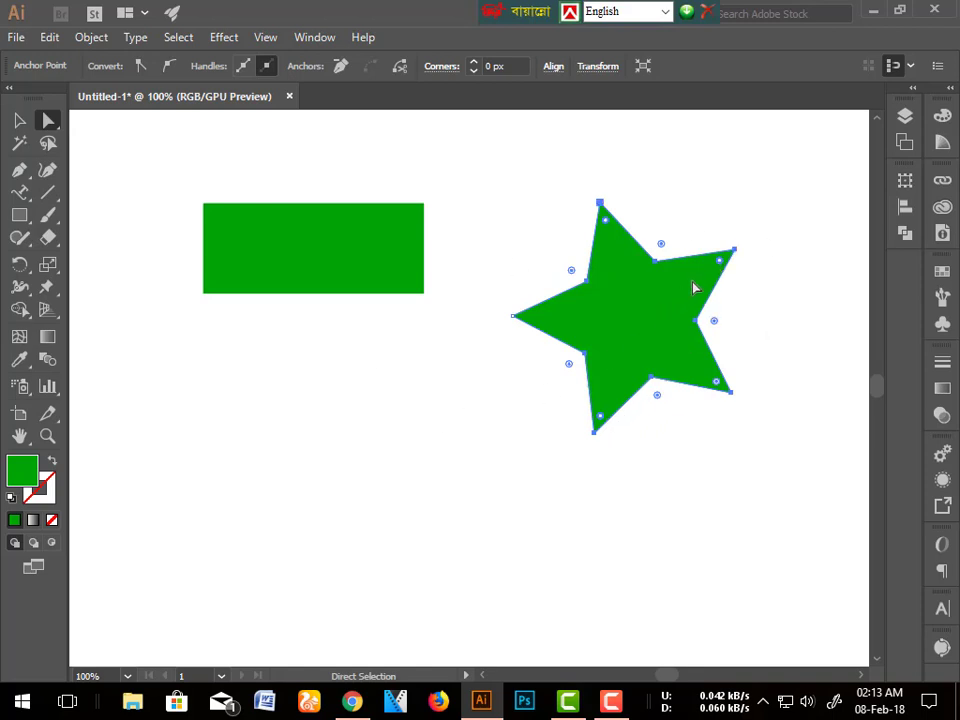
{"action": "left_click_drag", "start_coordinate": [605, 219], "coordinate": [617, 262]}
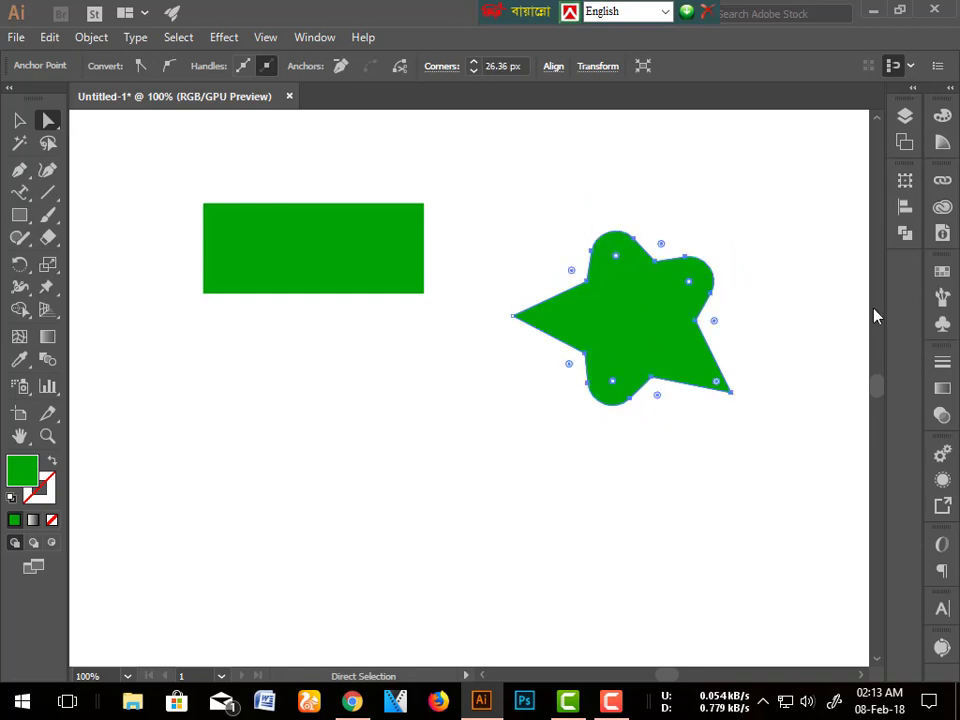
{"action": "left_click", "coordinate": [611, 478]}
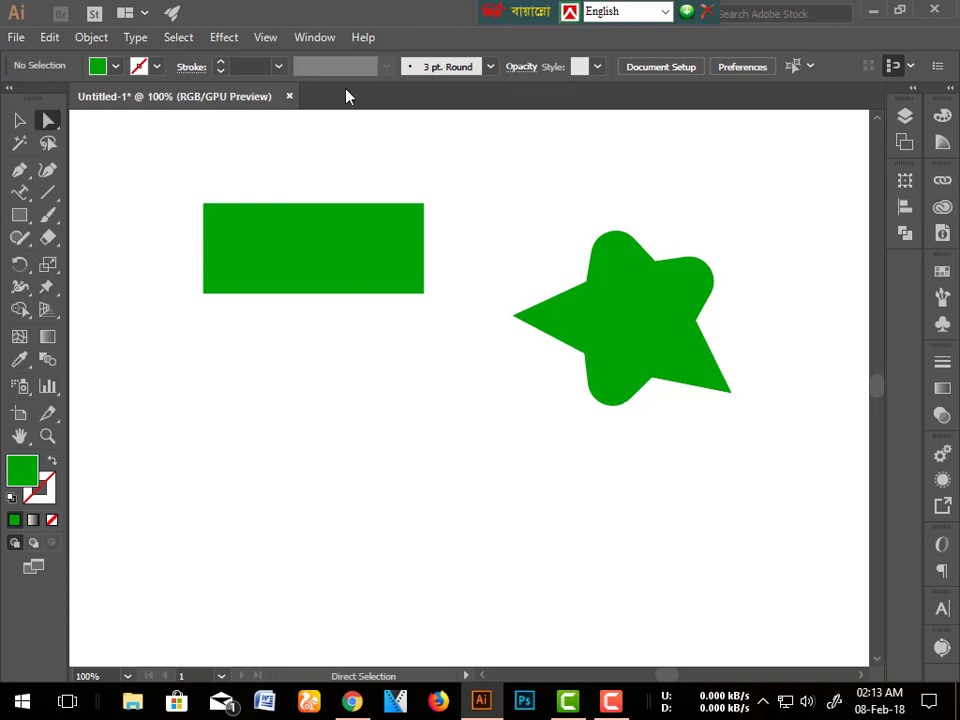
- Round the green rectangle's corners with the corner widget, then undo the rounding
{"action": "left_click_drag", "start_coordinate": [159, 176], "coordinate": [438, 438]}
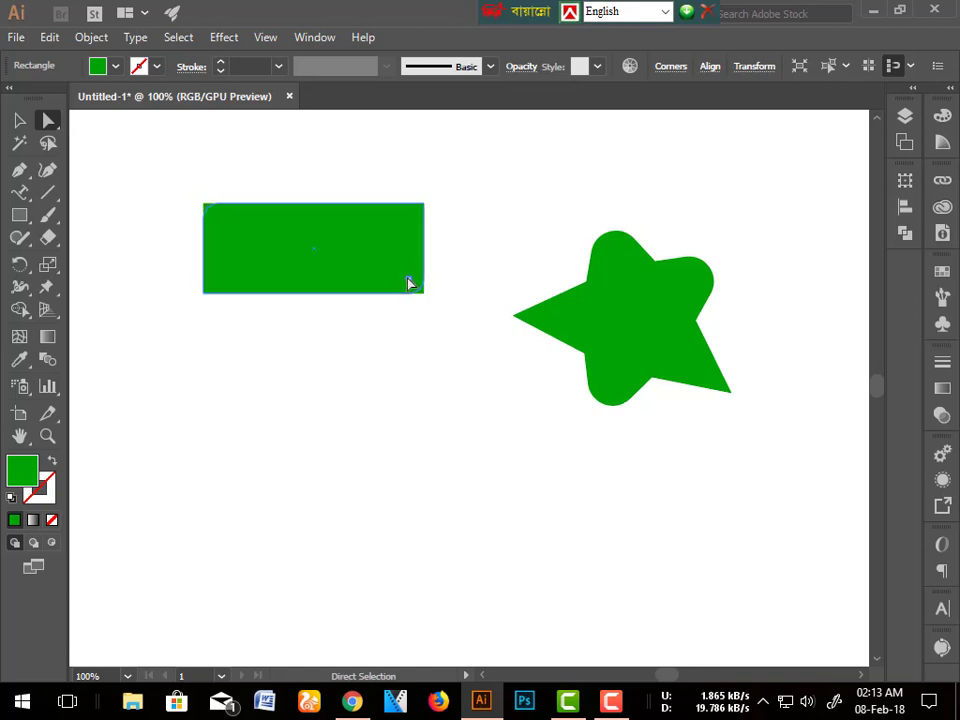
{"action": "left_click_drag", "start_coordinate": [410, 285], "coordinate": [297, 241]}
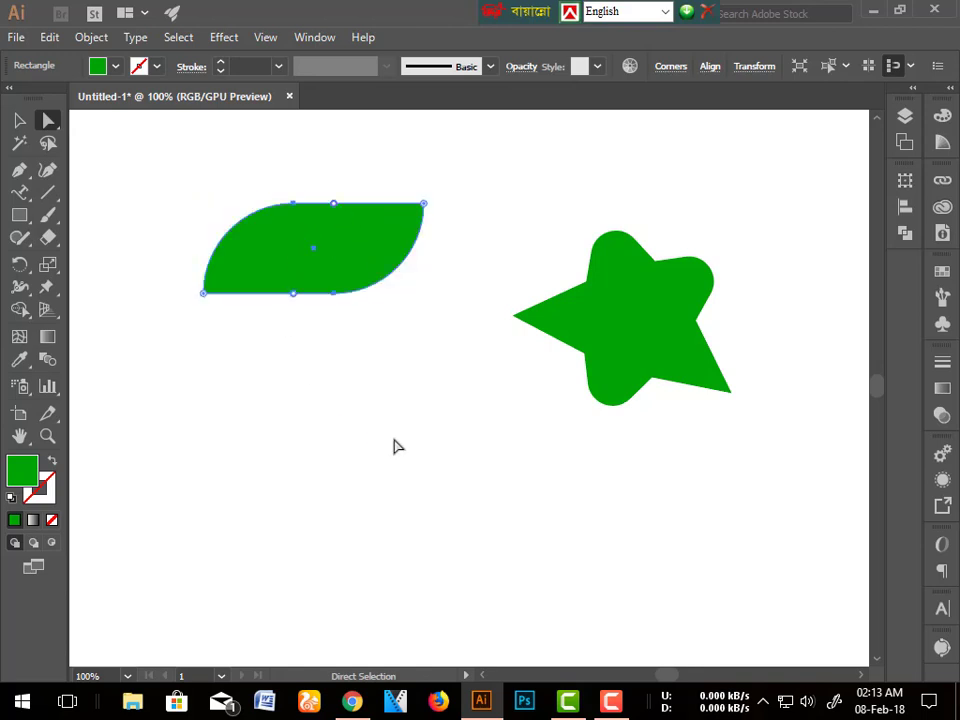
{"action": "left_click", "coordinate": [405, 452]}
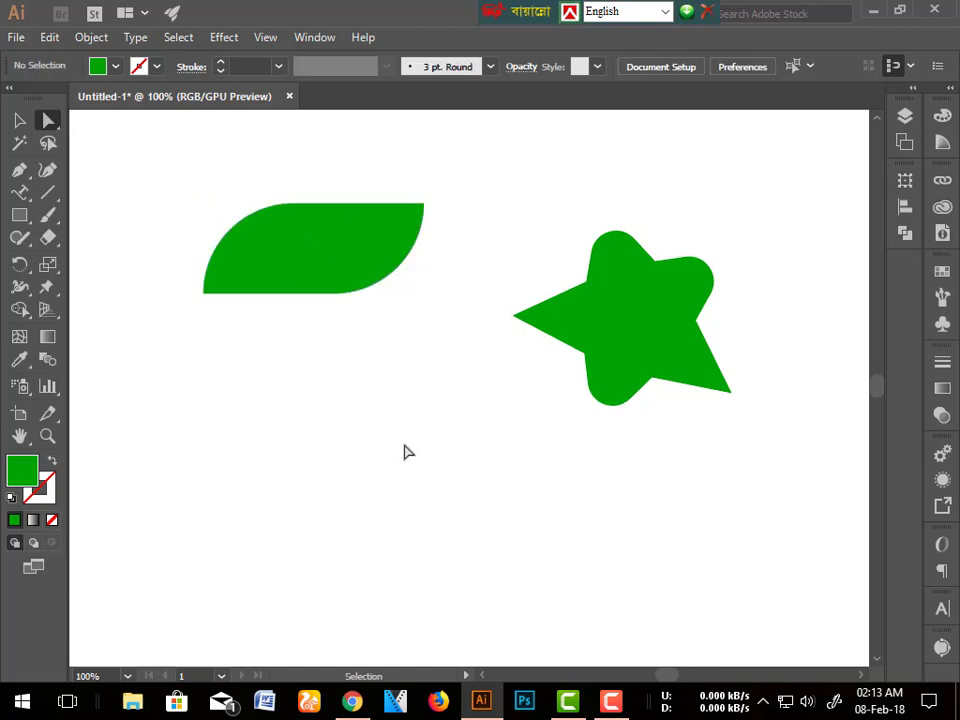
{"action": "key", "text": "ctrl+z"}
{"action": "key", "text": "ctrl+z"}
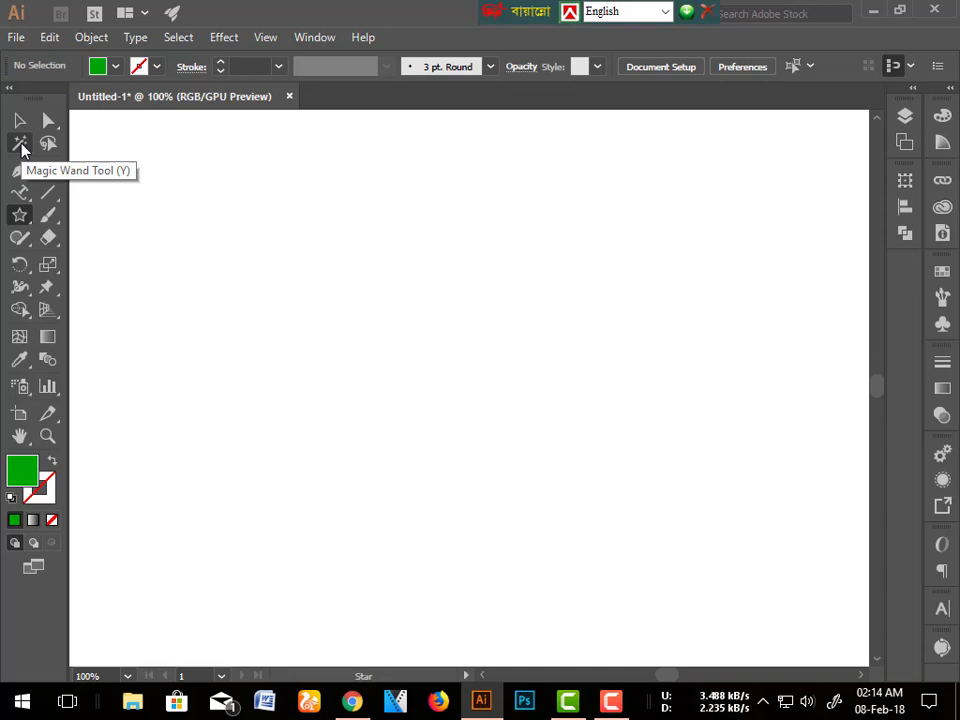
- Drag out ten green five-point stars of assorted sizes, from the top row down to the lower left
{"action": "left_click_drag", "start_coordinate": [170, 197], "coordinate": [218, 224]}
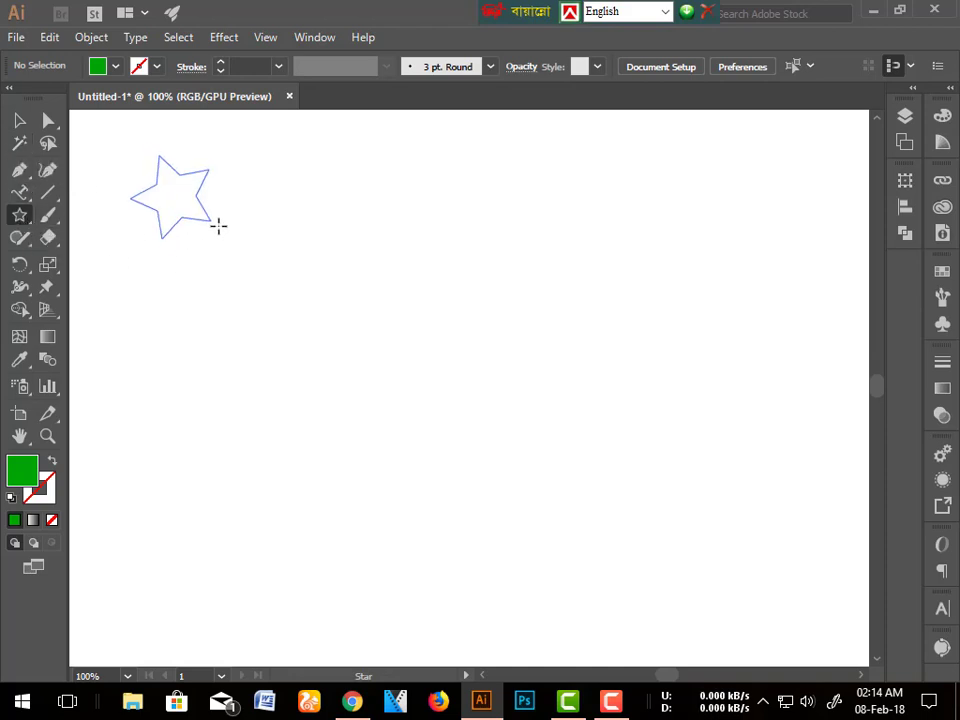
{"action": "left_click_drag", "start_coordinate": [304, 184], "coordinate": [343, 213]}
{"action": "left_click_drag", "start_coordinate": [432, 206], "coordinate": [512, 260]}
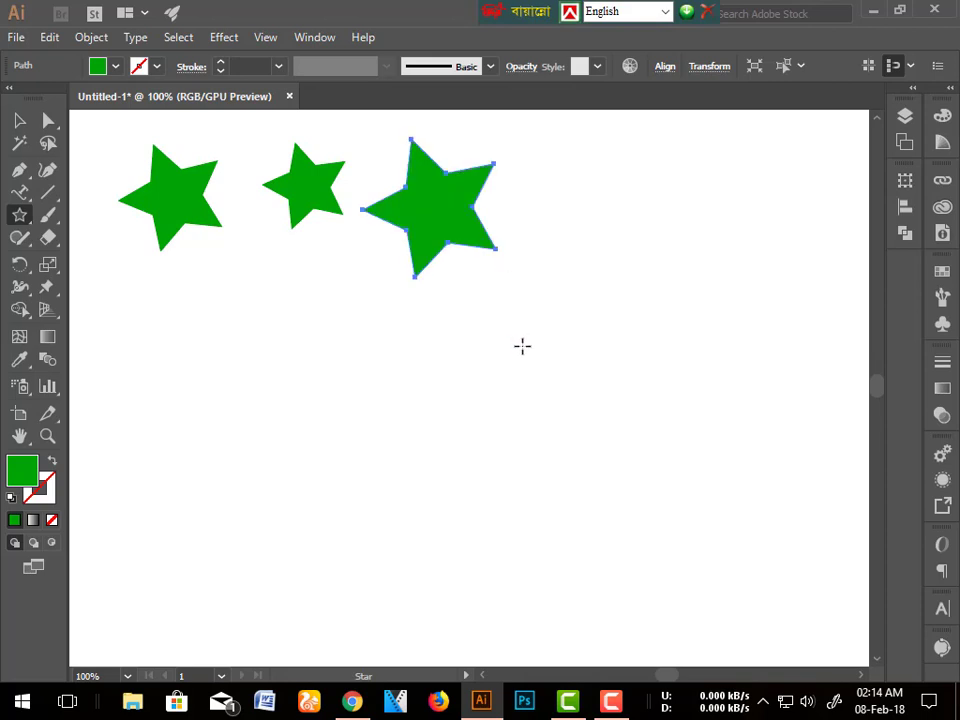
{"action": "left_click_drag", "start_coordinate": [519, 347], "coordinate": [606, 388]}
{"action": "left_click_drag", "start_coordinate": [656, 518], "coordinate": [705, 551]}
{"action": "left_click_drag", "start_coordinate": [327, 504], "coordinate": [383, 548]}
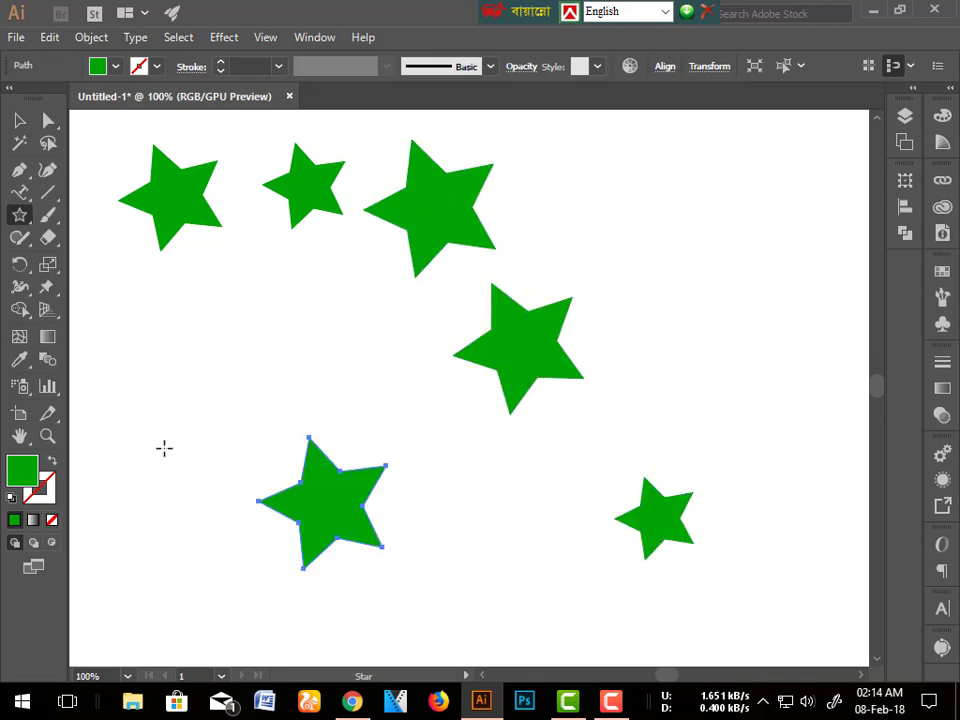
{"action": "left_click_drag", "start_coordinate": [131, 388], "coordinate": [159, 429]}
{"action": "left_click_drag", "start_coordinate": [261, 307], "coordinate": [298, 348]}
{"action": "left_click_drag", "start_coordinate": [467, 487], "coordinate": [546, 543]}
{"action": "left_click_drag", "start_coordinate": [178, 460], "coordinate": [210, 484]}
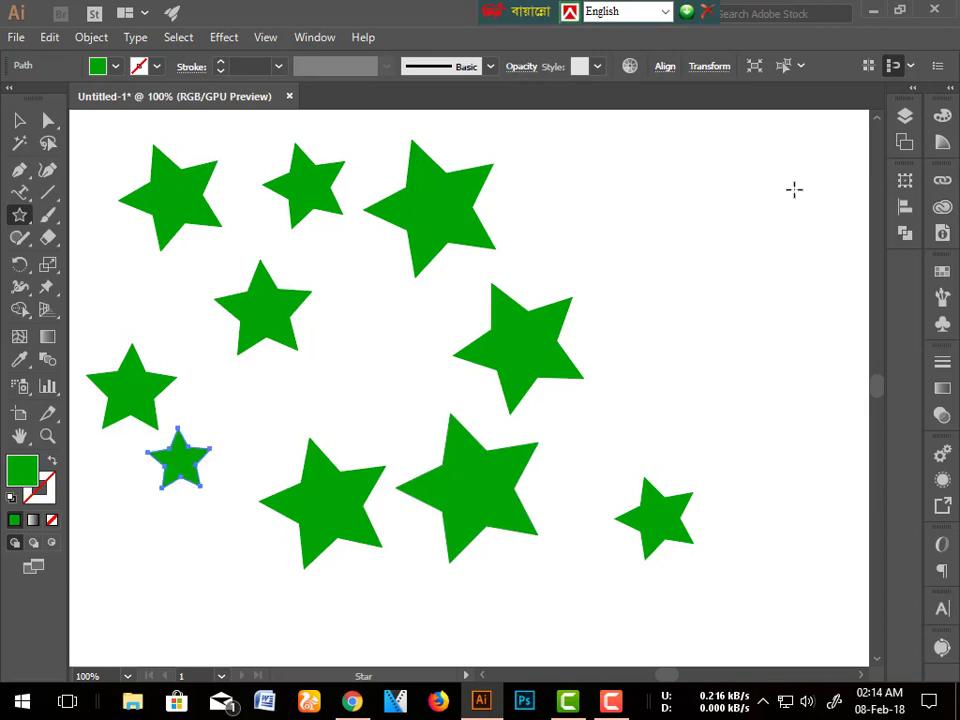
- Choose purple 34005C as the fill colour and dismiss the star options without changes
{"action": "left_click", "coordinate": [942, 115]}
{"action": "left_click", "coordinate": [863, 259]}
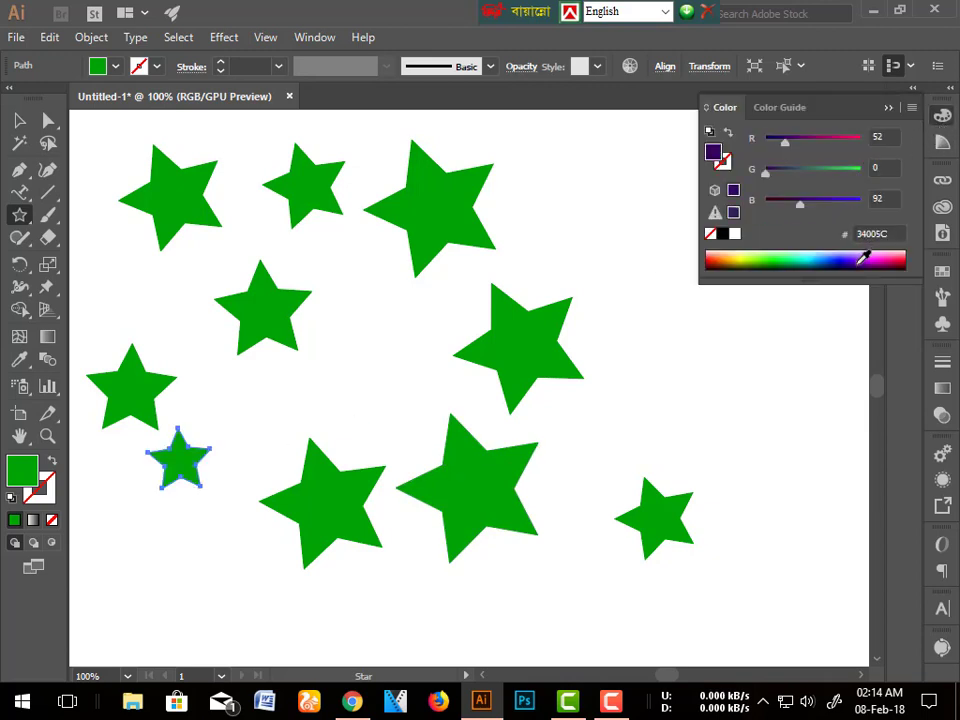
{"action": "left_click", "coordinate": [525, 349]}
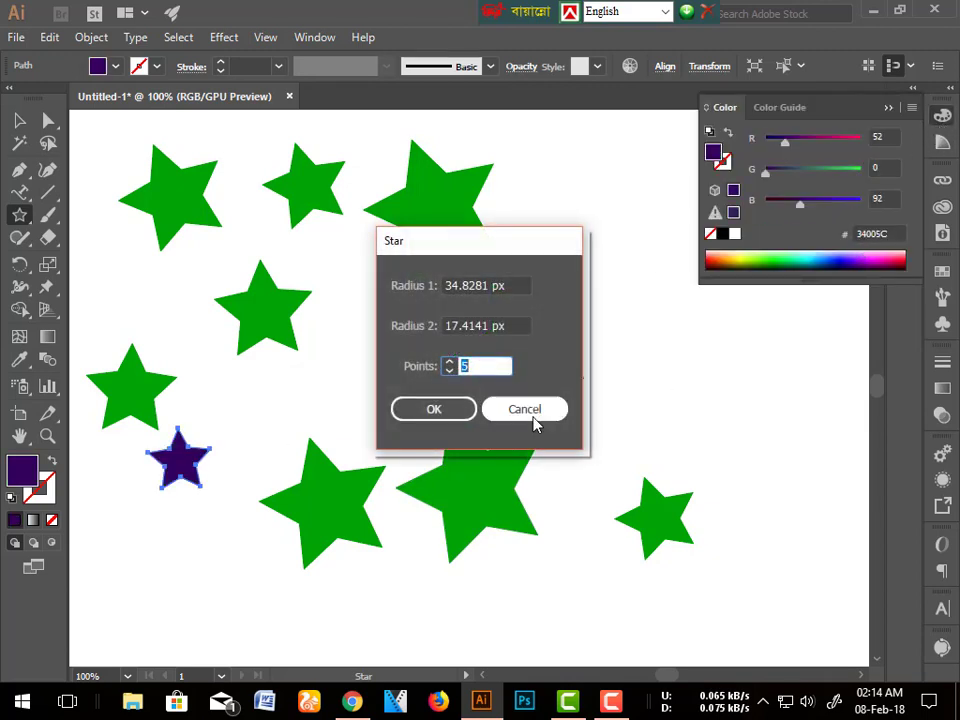
{"action": "left_click", "coordinate": [533, 422]}
{"action": "left_click", "coordinate": [19, 120]}
- Recolour four stars: the centre one navy, top one teal, small bottom-right magenta, large bottom purple
{"action": "left_click", "coordinate": [533, 356]}
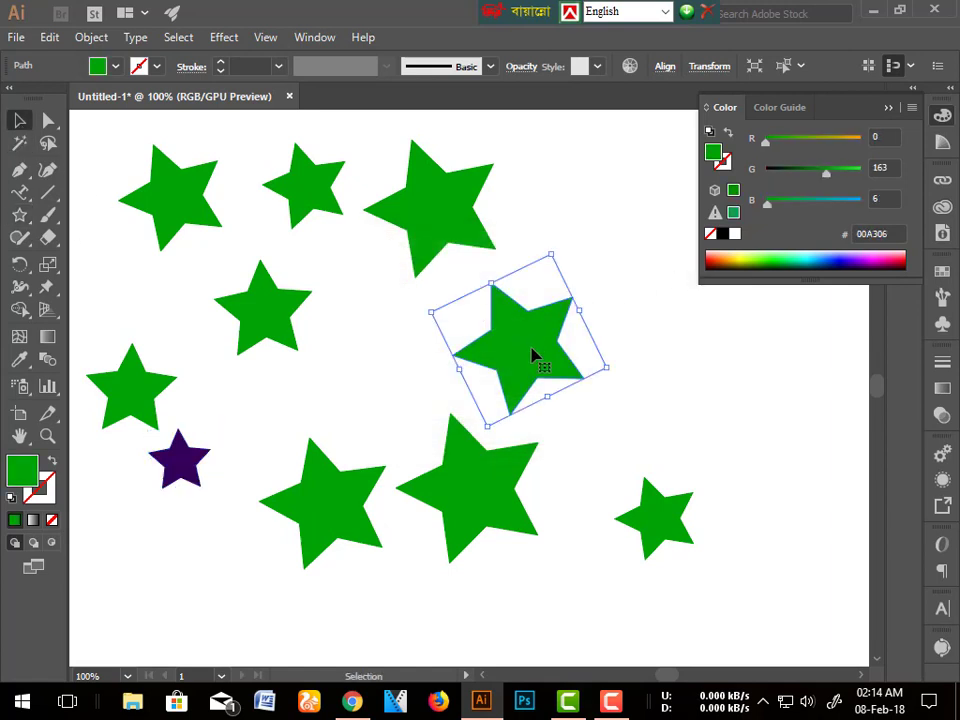
{"action": "left_click", "coordinate": [842, 258]}
{"action": "left_click", "coordinate": [430, 205]}
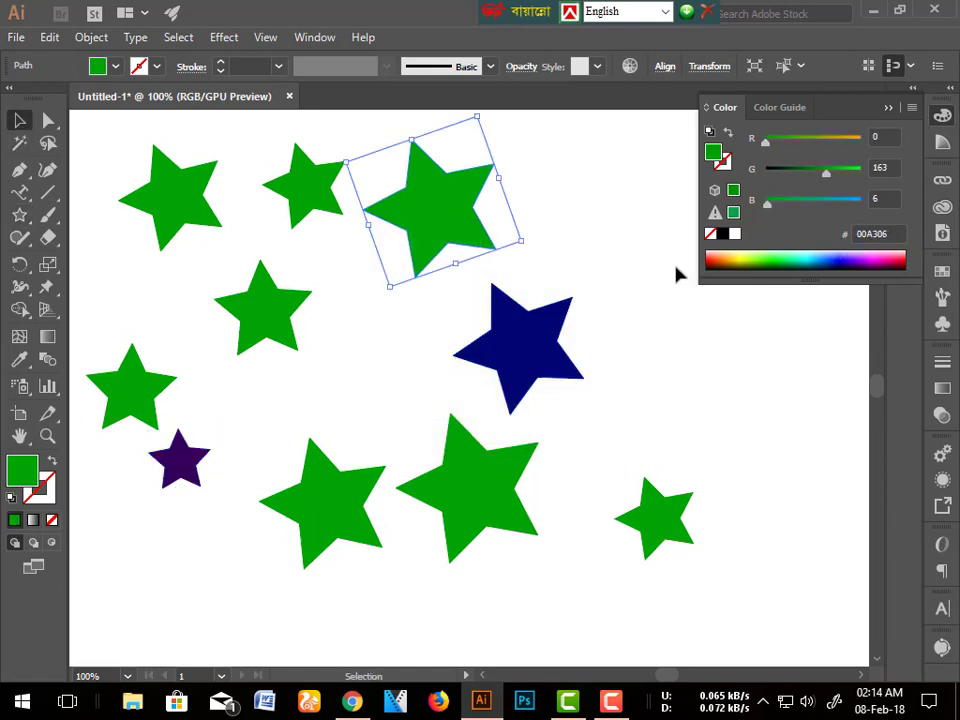
{"action": "left_click", "coordinate": [812, 258]}
{"action": "left_click", "coordinate": [654, 525]}
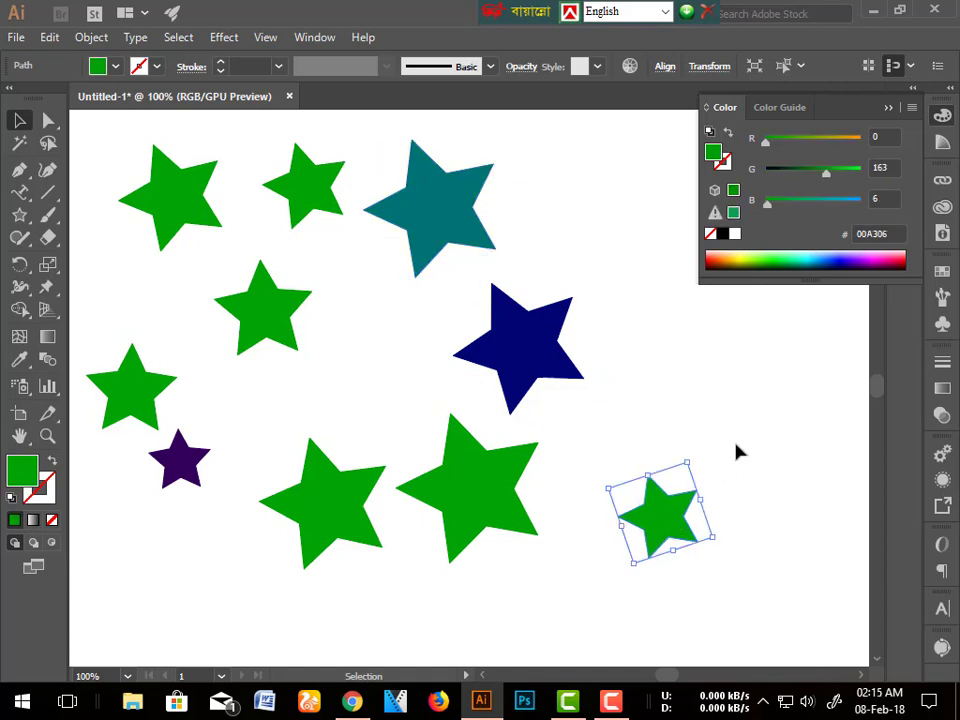
{"action": "left_click", "coordinate": [892, 259]}
{"action": "left_click", "coordinate": [471, 470]}
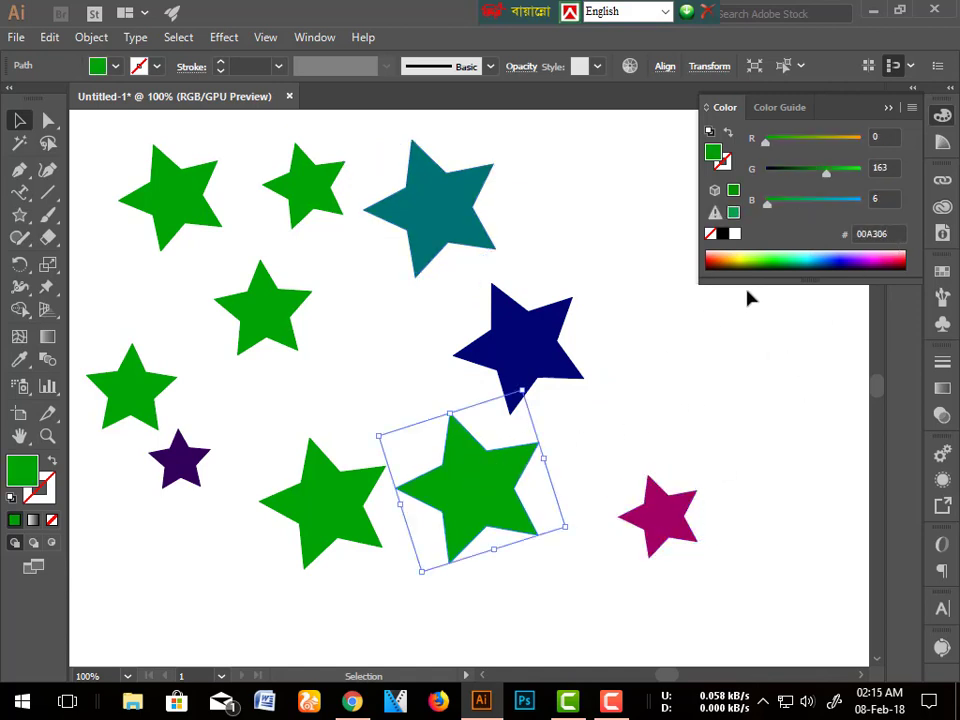
{"action": "left_click", "coordinate": [866, 258]}
- Adjust three green stars: brighten the bottom-left, add red to the middle-left, darken the top
{"action": "left_click", "coordinate": [326, 518]}
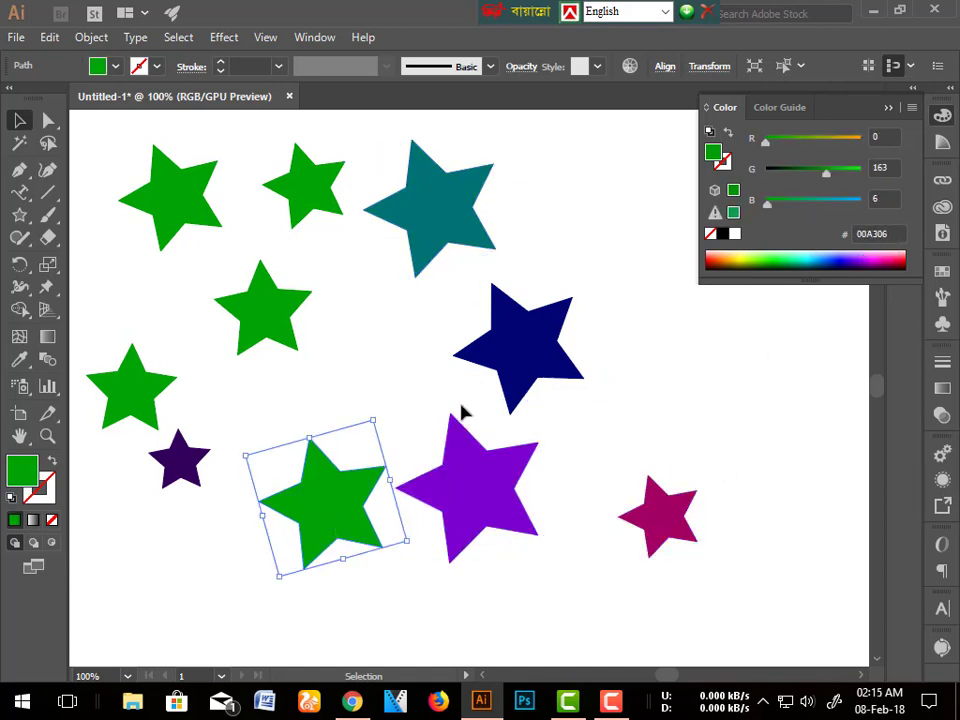
{"action": "left_click_drag", "start_coordinate": [840, 171], "coordinate": [853, 174]}
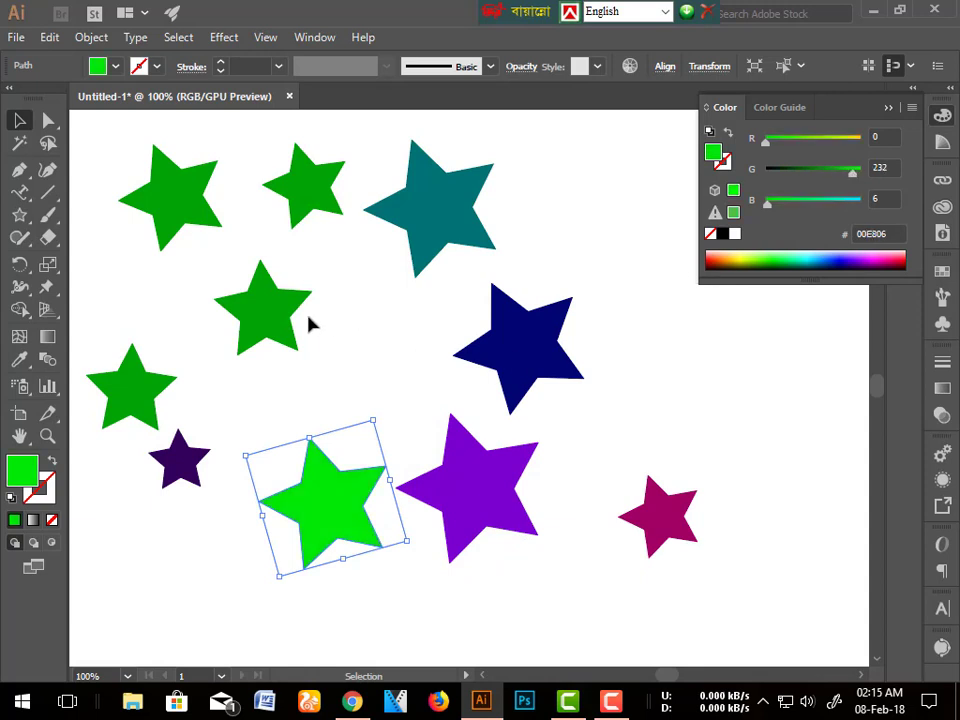
{"action": "left_click", "coordinate": [272, 335]}
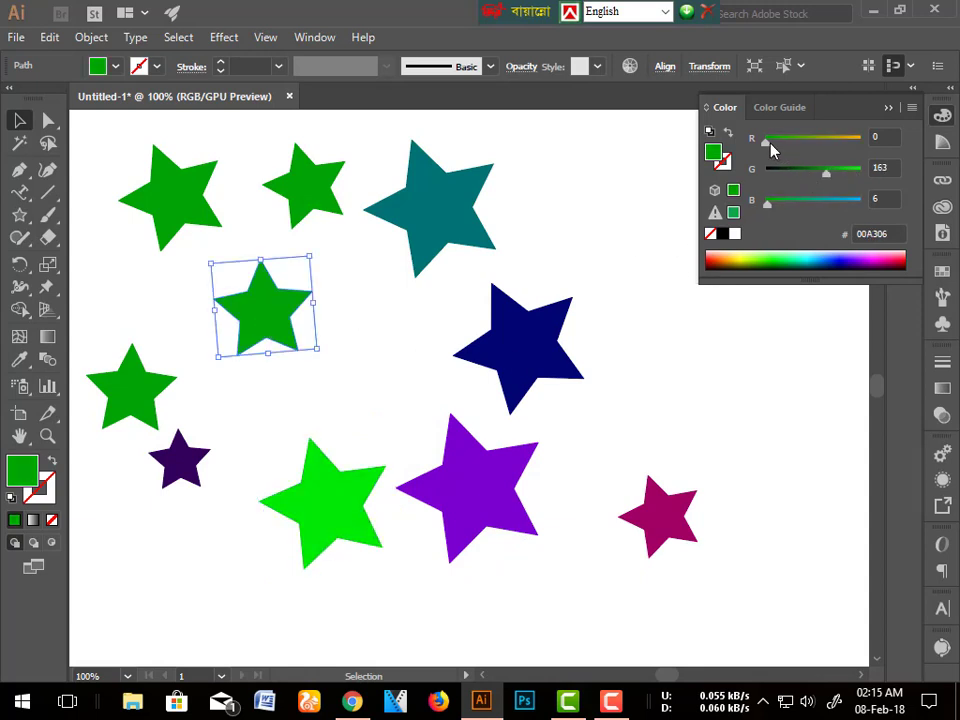
{"action": "left_click_drag", "start_coordinate": [767, 141], "coordinate": [785, 143]}
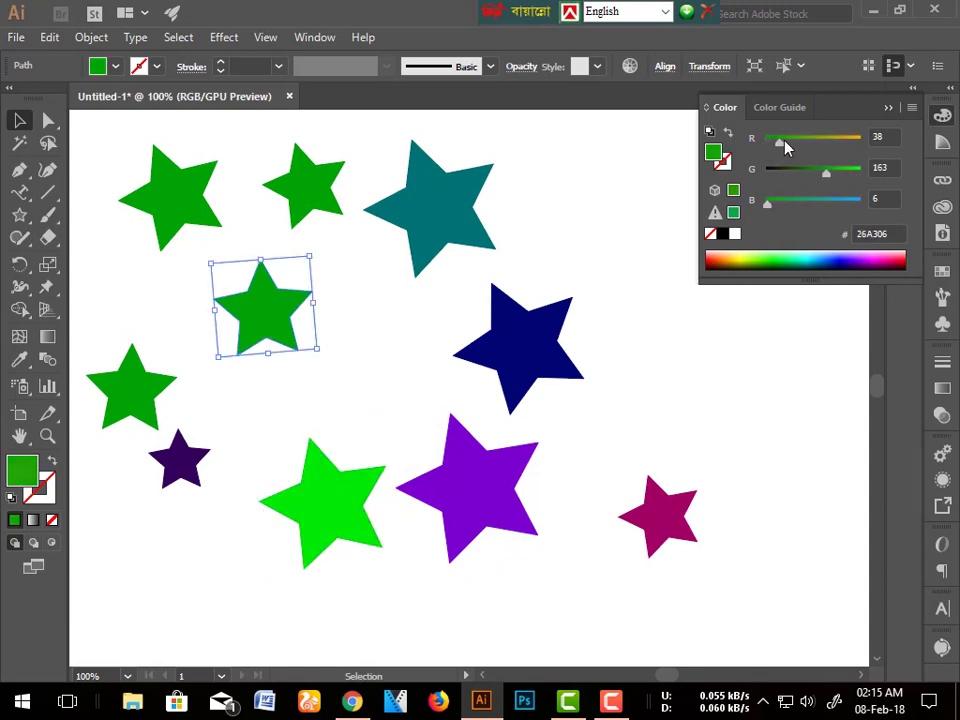
{"action": "left_click", "coordinate": [319, 199]}
{"action": "left_click_drag", "start_coordinate": [828, 174], "coordinate": [808, 174]}
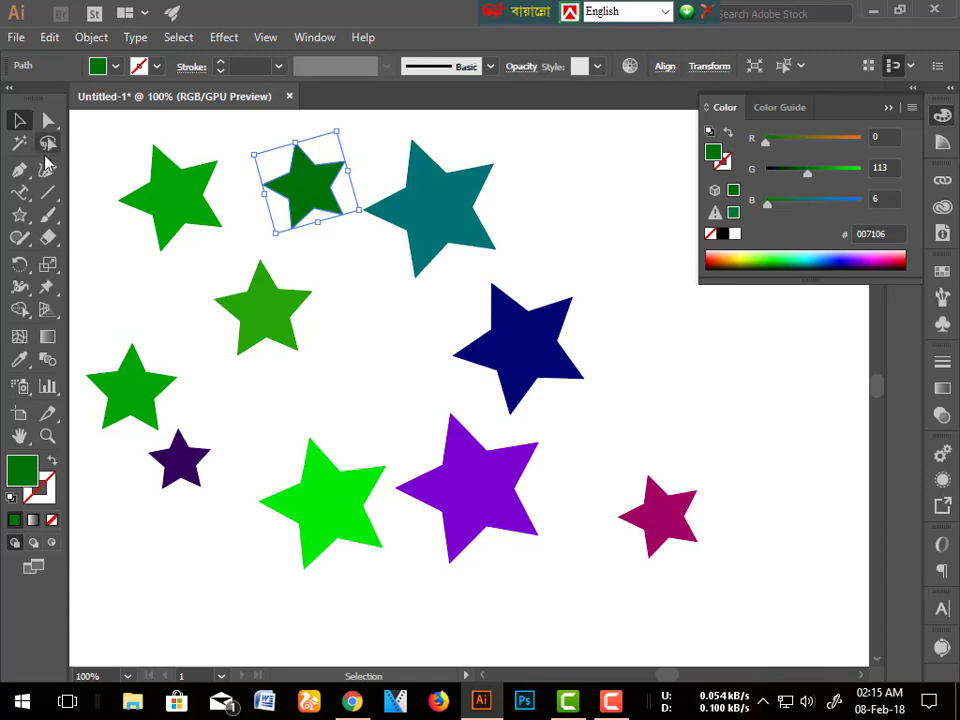
- With the Magic Wand, select the green, navy, teal, purple, dark-purple and magenta stars by colour, ending on green
{"action": "left_click", "coordinate": [20, 145]}
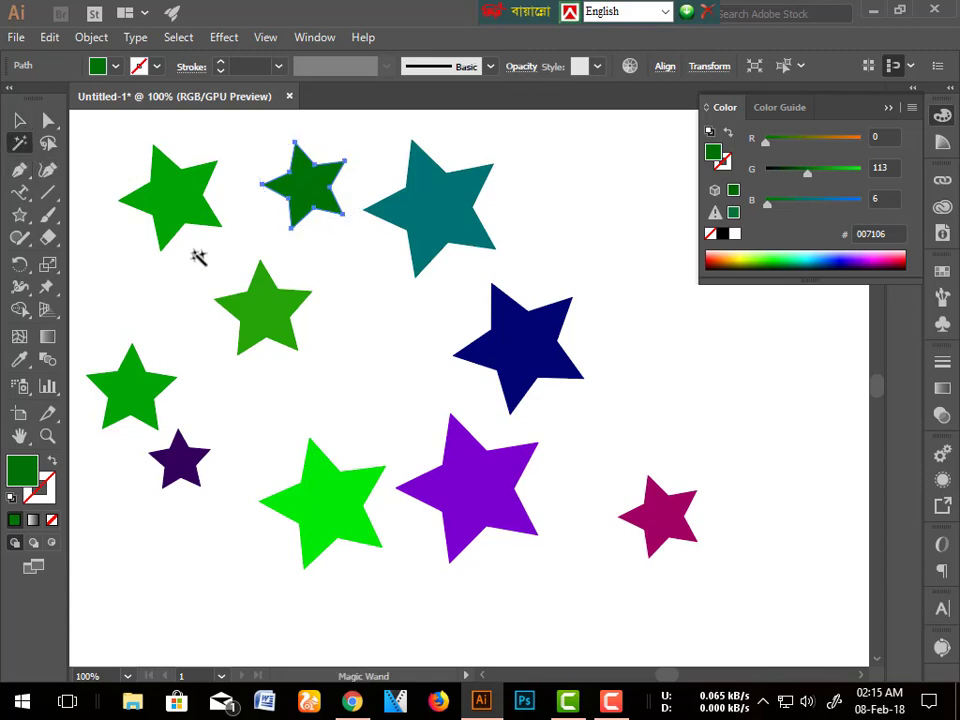
{"action": "left_click", "coordinate": [186, 220]}
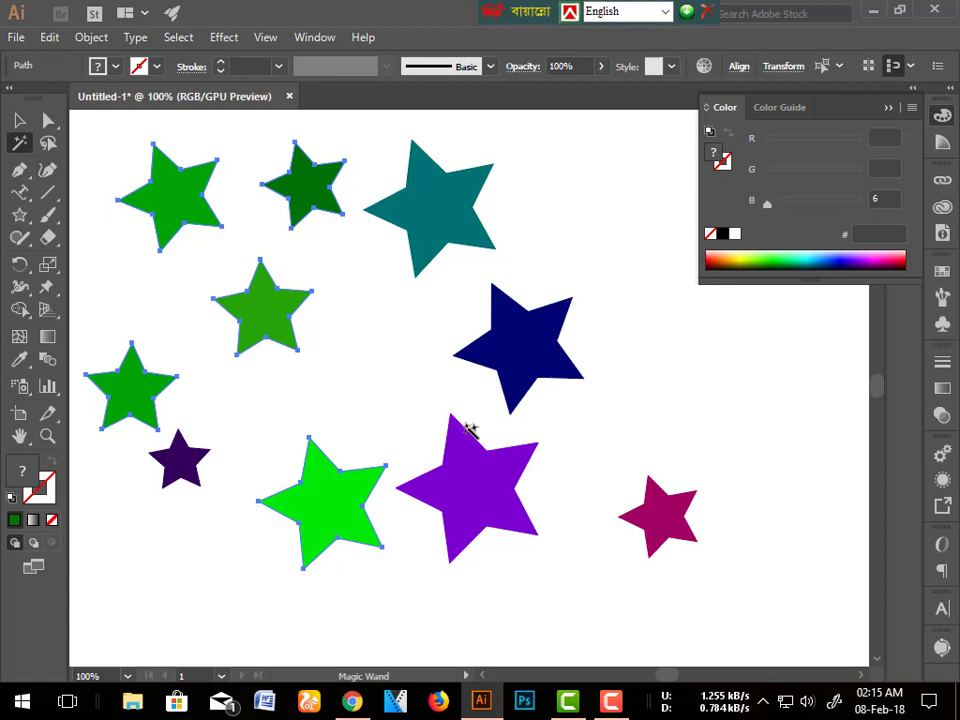
{"action": "left_click", "coordinate": [513, 392]}
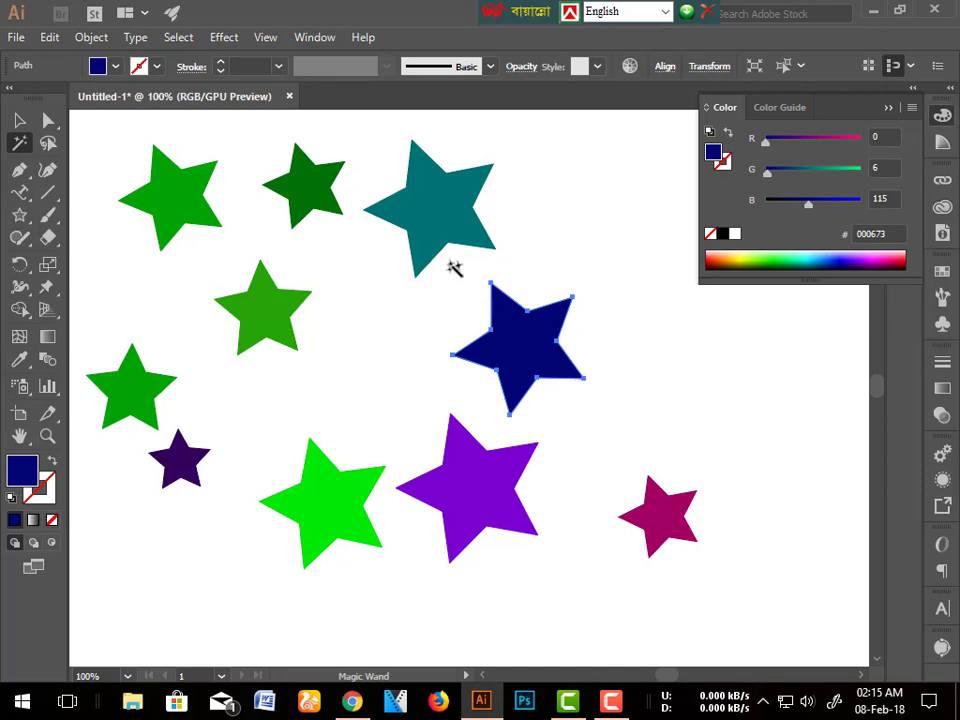
{"action": "left_click", "coordinate": [441, 233]}
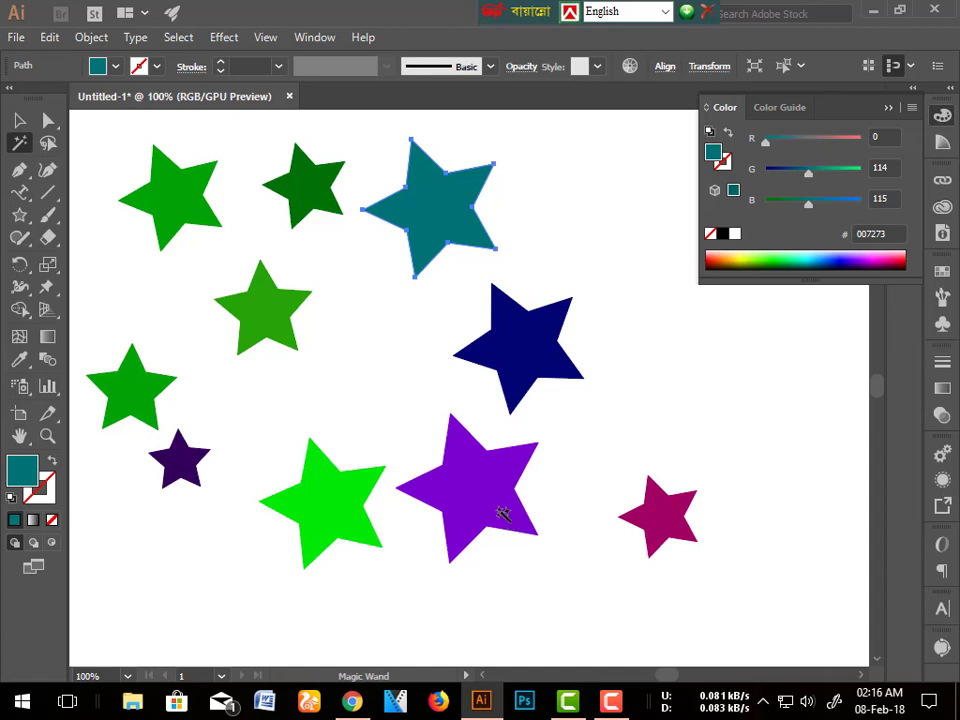
{"action": "left_click", "coordinate": [495, 512]}
{"action": "left_click", "coordinate": [185, 470]}
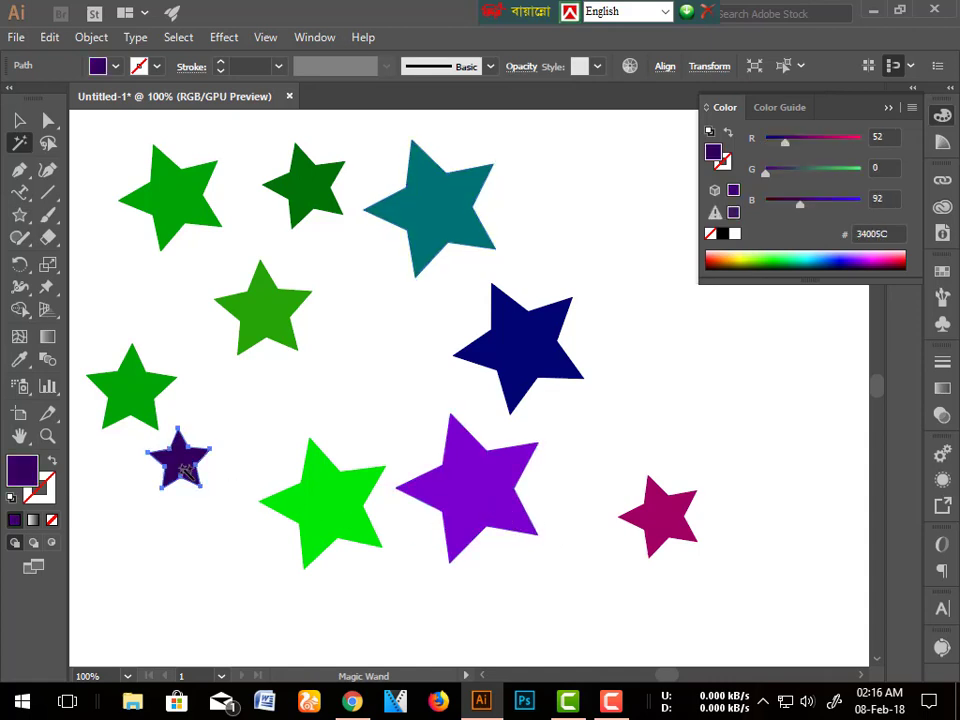
{"action": "left_click", "coordinate": [665, 536]}
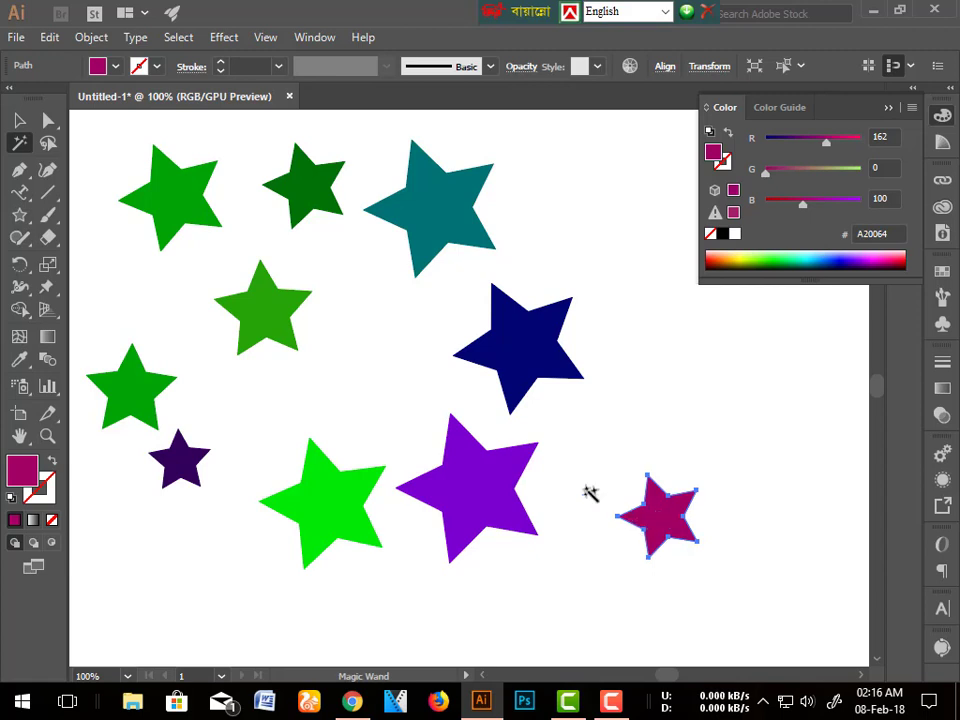
{"action": "left_click", "coordinate": [191, 213]}
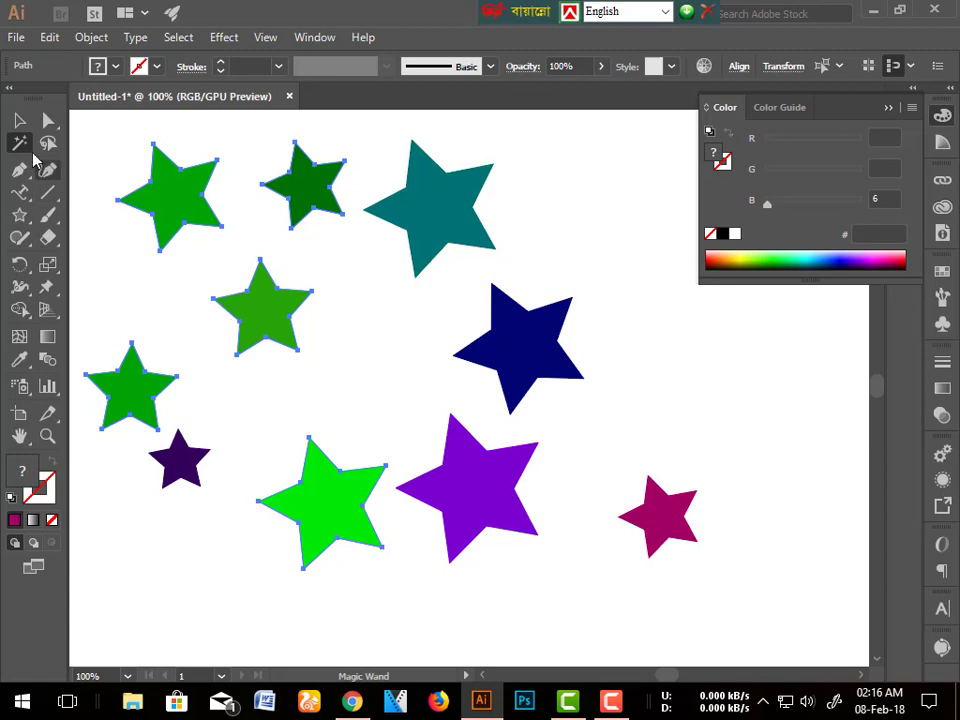
- Open the Magic Wand options panel and position it higher, collapsing the Color panel
{"action": "double_click", "coordinate": [22, 145]}
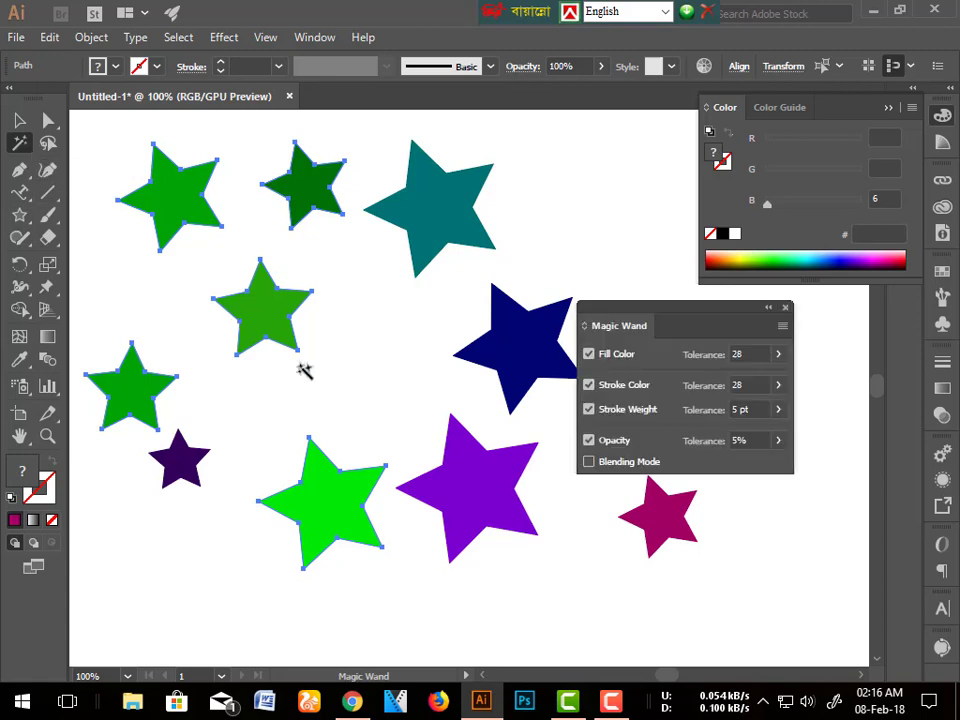
{"action": "left_click_drag", "start_coordinate": [690, 317], "coordinate": [752, 330]}
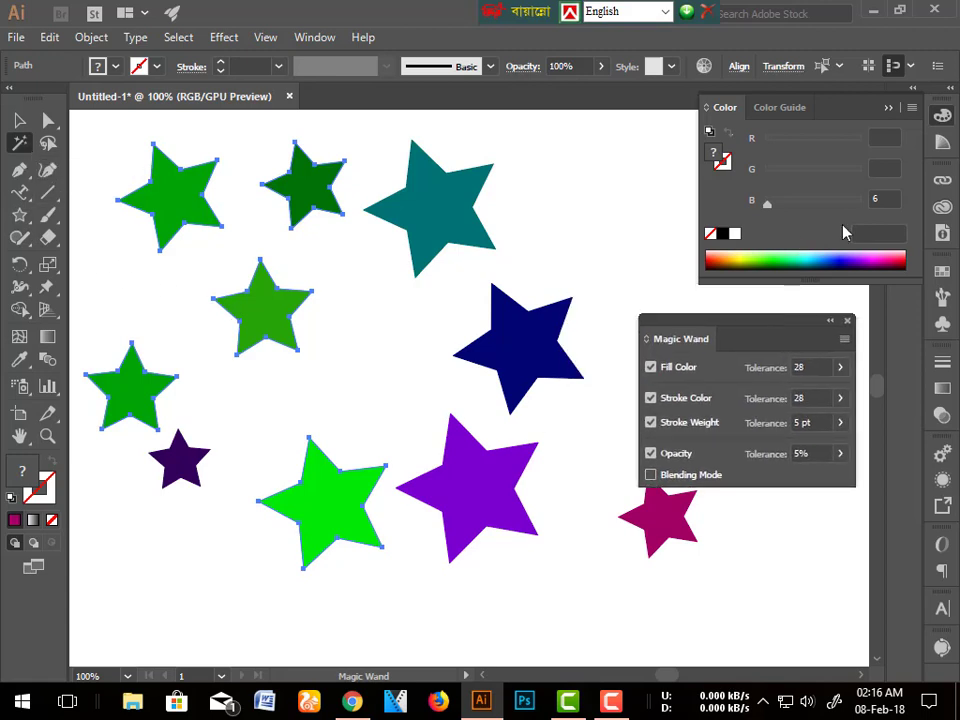
{"action": "left_click", "coordinate": [888, 107]}
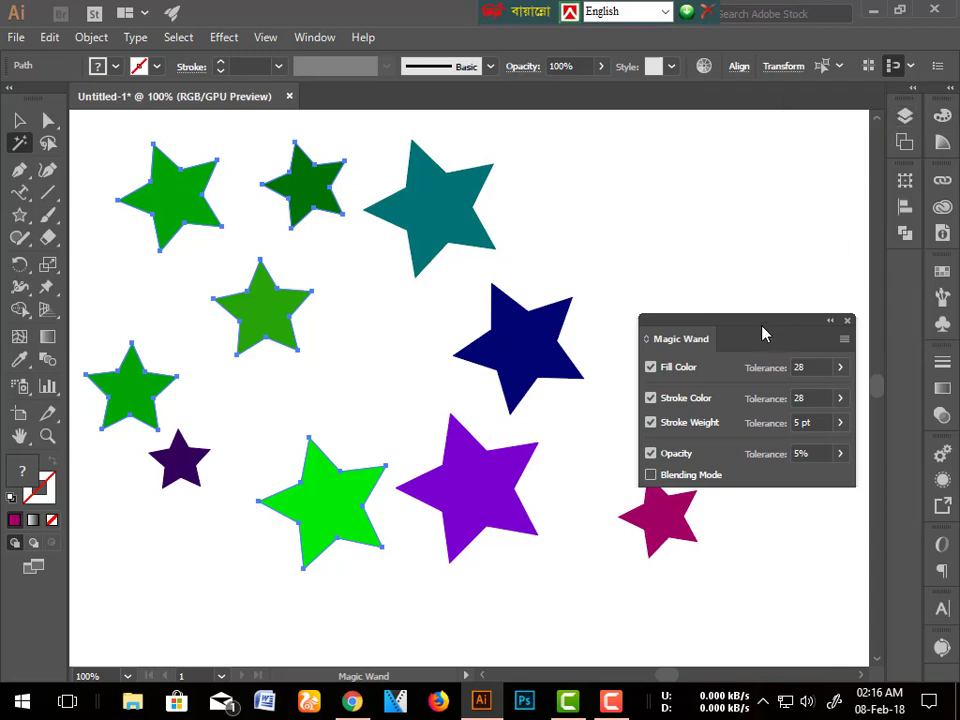
{"action": "left_click", "coordinate": [847, 320]}
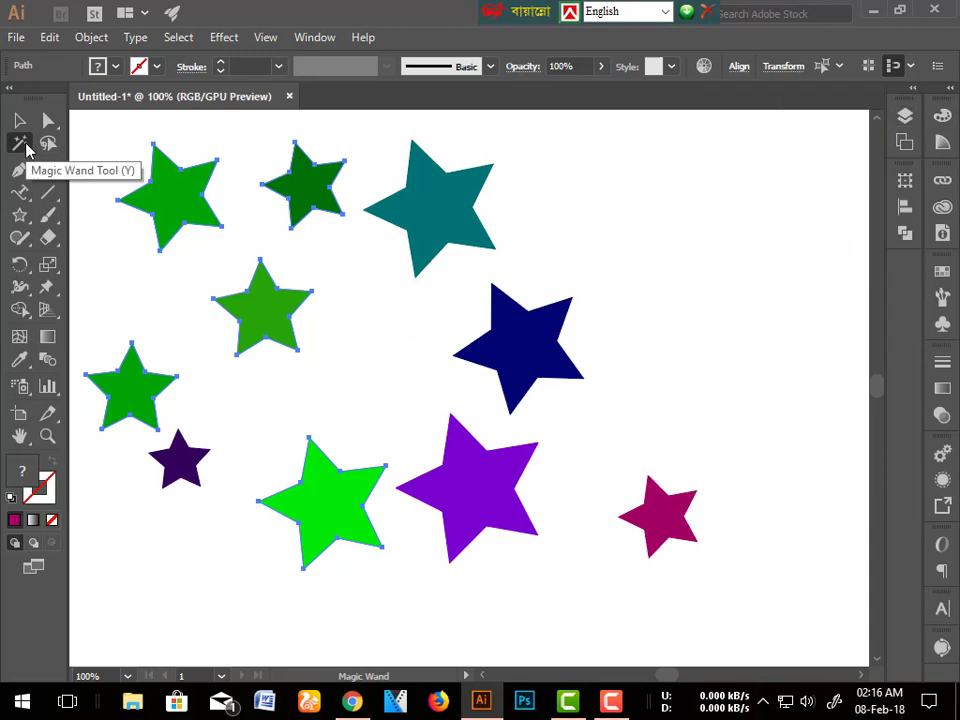
{"action": "double_click", "coordinate": [22, 145]}
{"action": "mouse_move", "coordinate": [758, 325]}
{"action": "left_mouse_down"}
{"action": "mouse_move", "coordinate": [707, 214]}
{"action": "mouse_move", "coordinate": [718, 193]}
{"action": "left_mouse_up"}
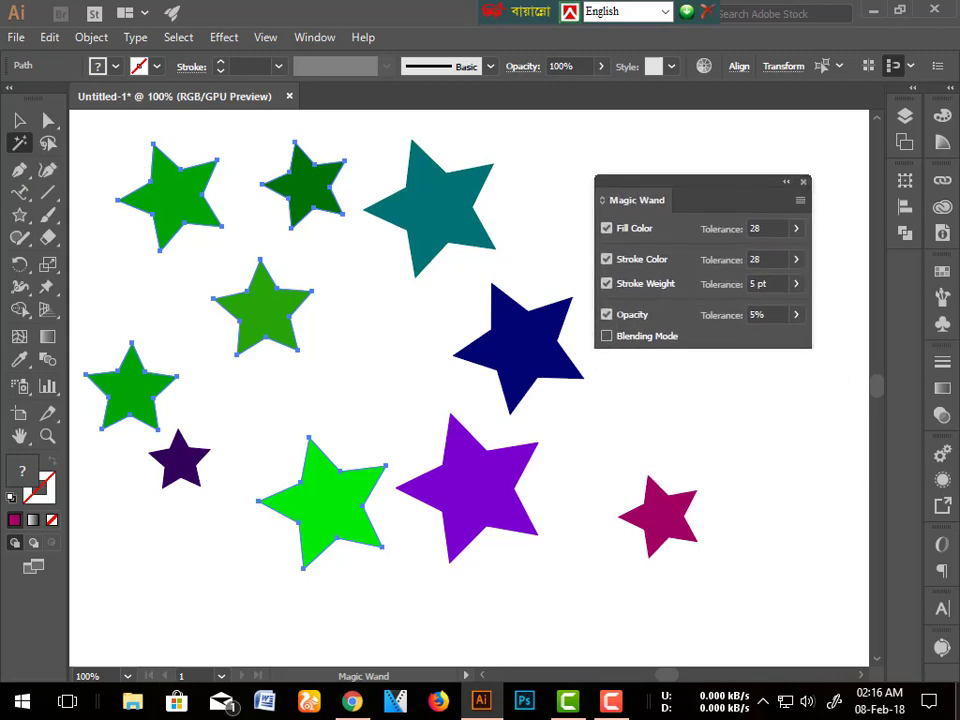
- Turn off Magic Wand matching for opacity, stroke weight, stroke colour and fill colour, then deselect
{"action": "left_click", "coordinate": [606, 314]}
{"action": "left_click", "coordinate": [606, 284]}
{"action": "left_click", "coordinate": [606, 259]}
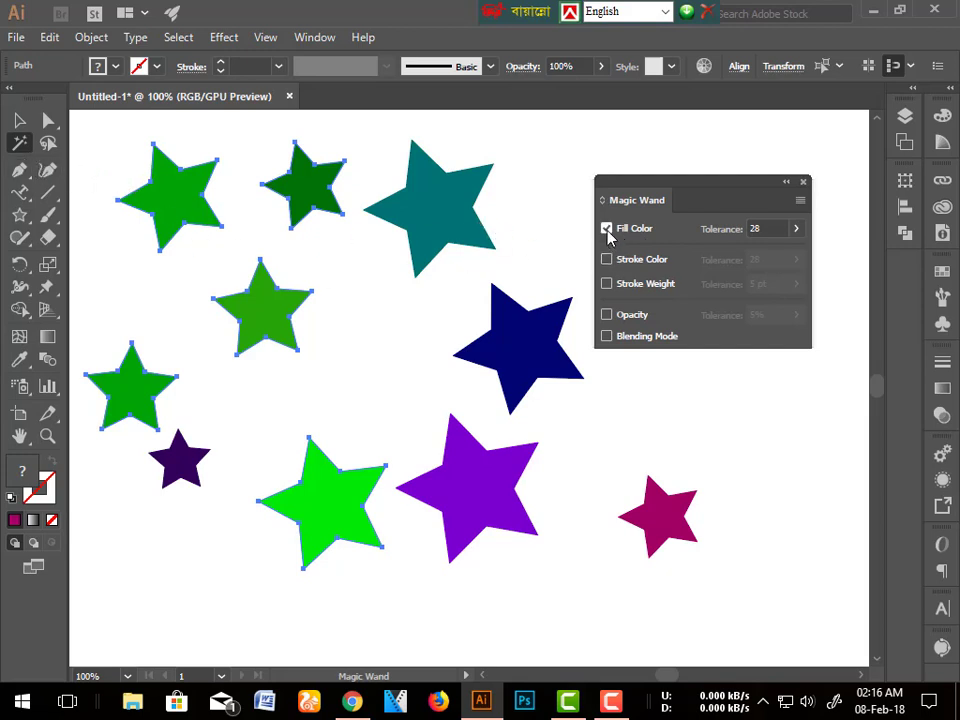
{"action": "left_click", "coordinate": [606, 229]}
{"action": "left_click", "coordinate": [20, 122]}
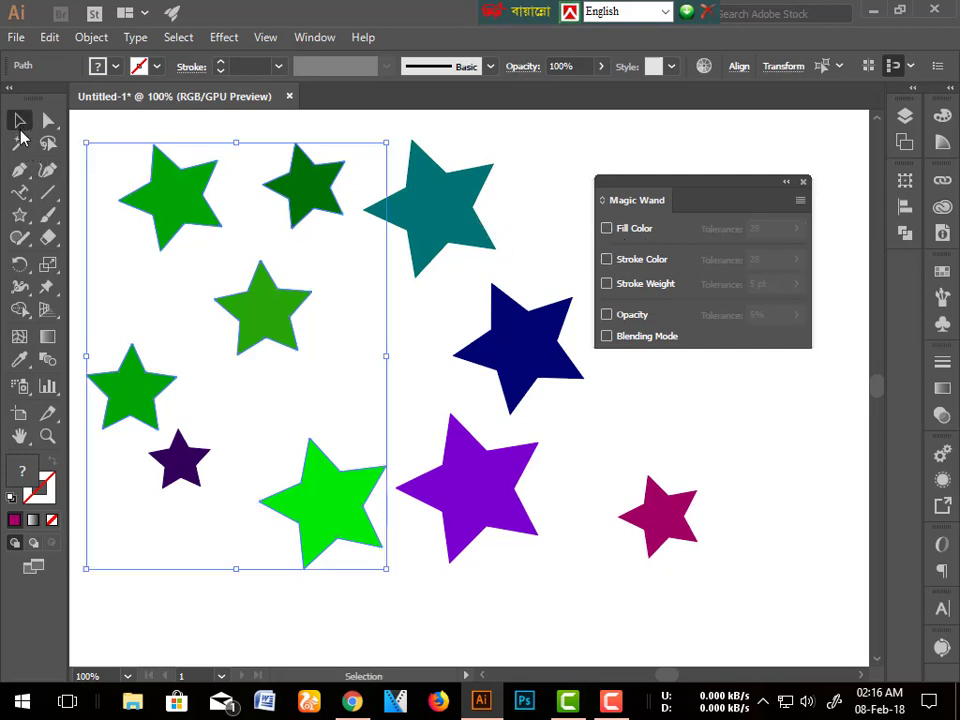
{"action": "left_click", "coordinate": [22, 143]}
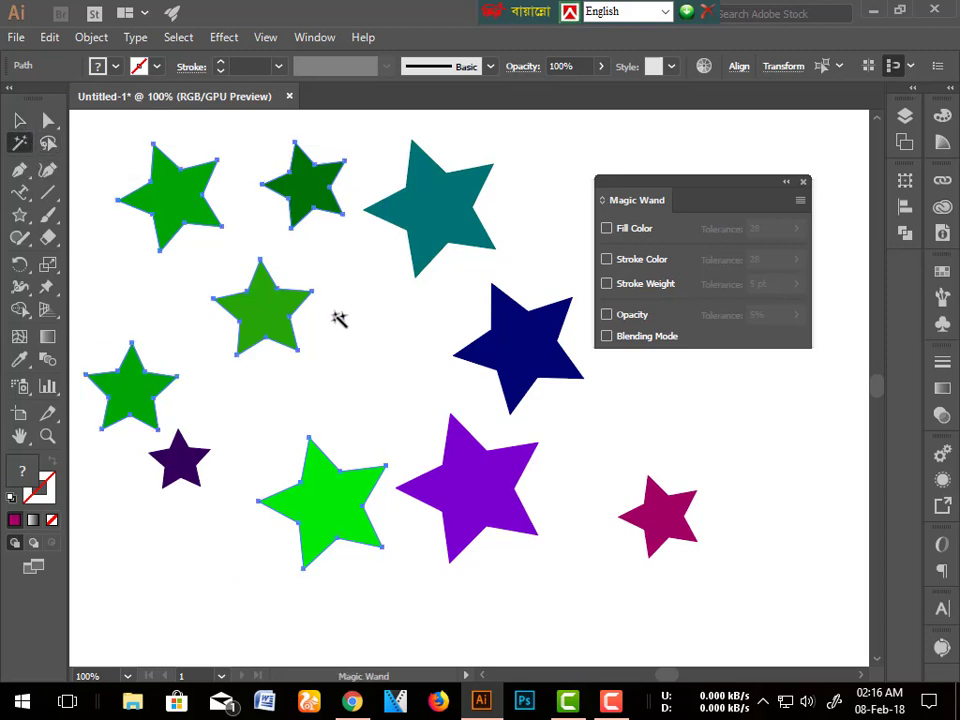
{"action": "left_click", "coordinate": [592, 160]}
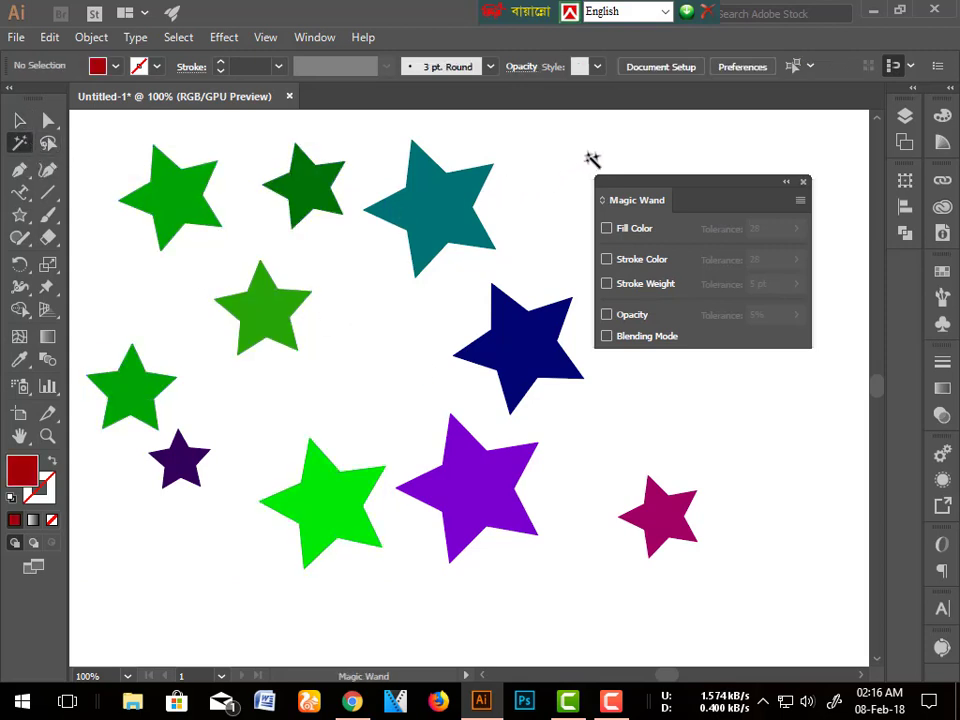
- Re-enable Fill Color matching and test selecting the green stars at tolerance 28
{"action": "left_click", "coordinate": [257, 325]}
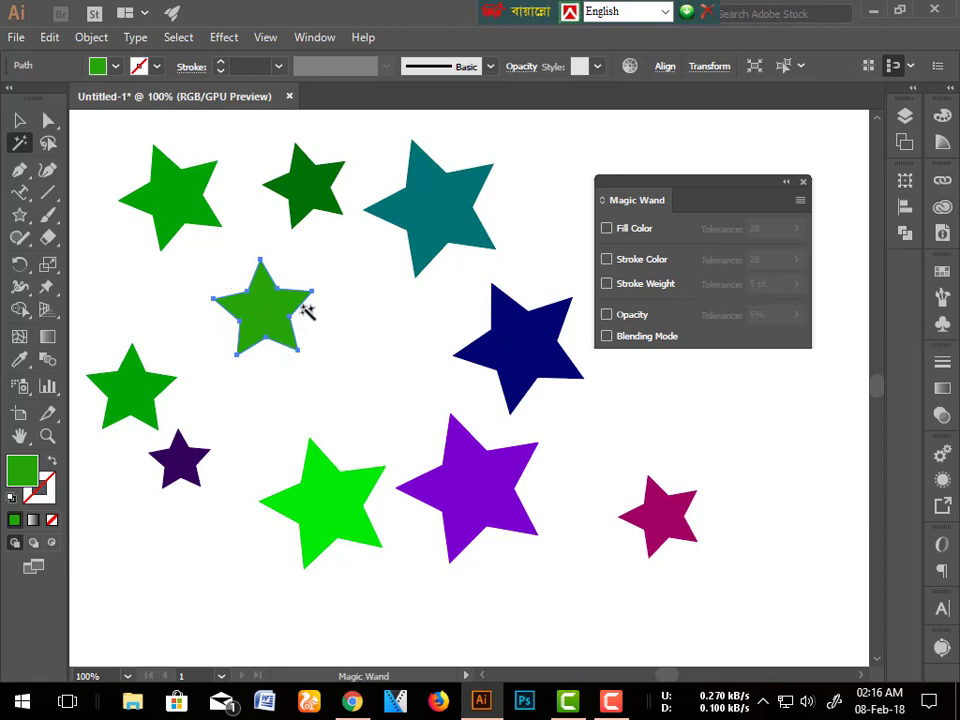
{"action": "left_click", "coordinate": [606, 228]}
{"action": "left_click", "coordinate": [317, 193]}
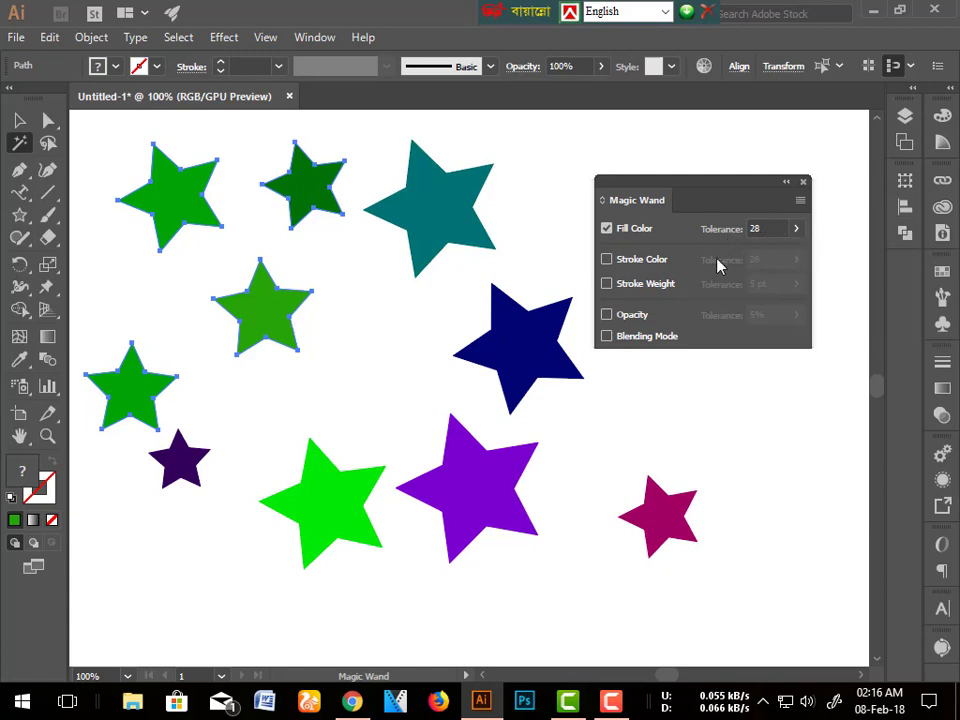
{"action": "left_click", "coordinate": [770, 229]}
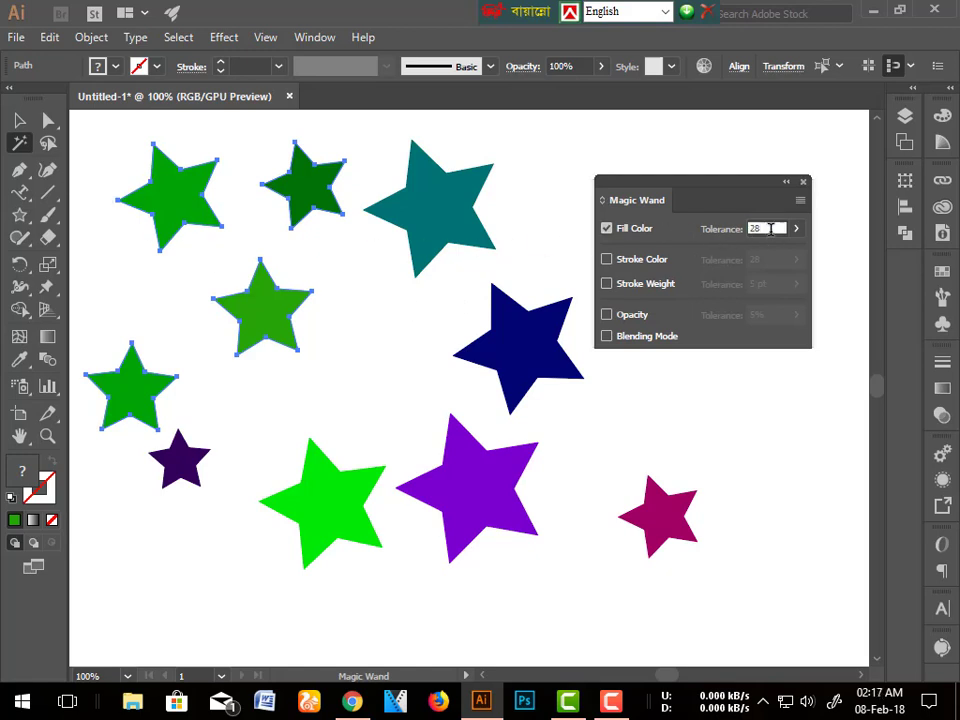
{"action": "left_click_drag", "start_coordinate": [770, 229], "coordinate": [750, 244]}
{"action": "type", "text": "0"}
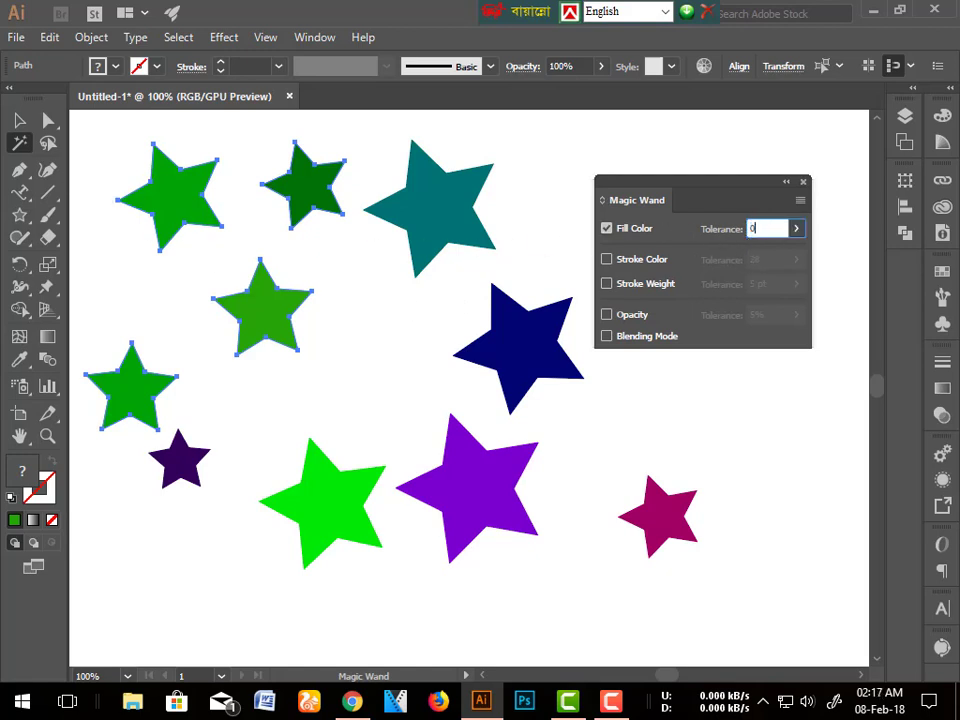
- Test fill tolerance 0 on the green stars, then set Fill Color tolerance to 32
{"action": "left_click", "coordinate": [105, 162]}
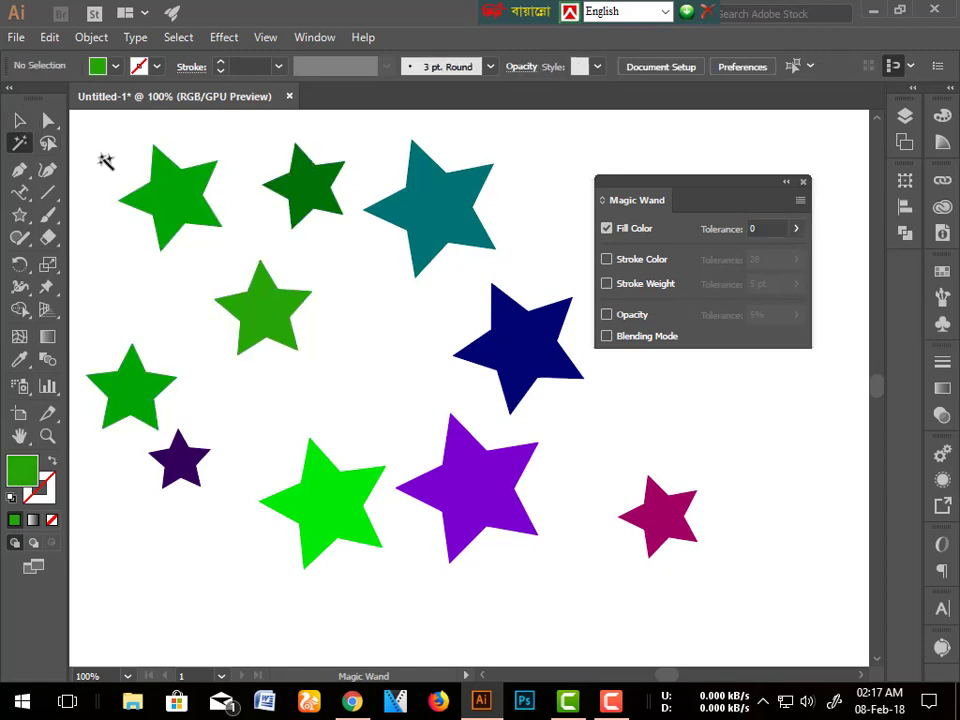
{"action": "left_click", "coordinate": [315, 196]}
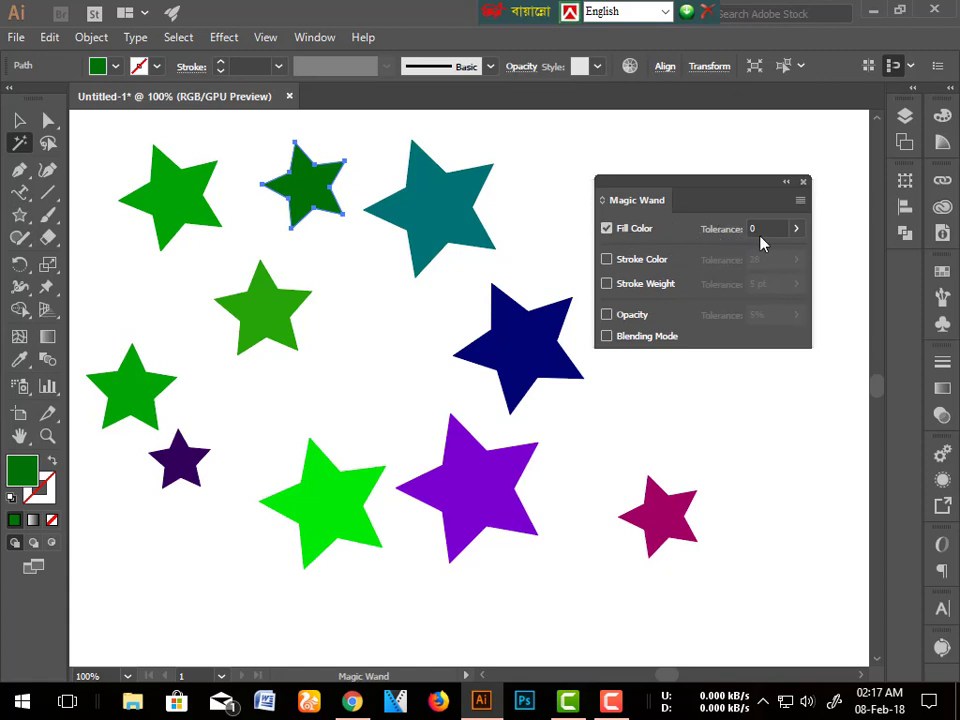
{"action": "left_click", "coordinate": [188, 211]}
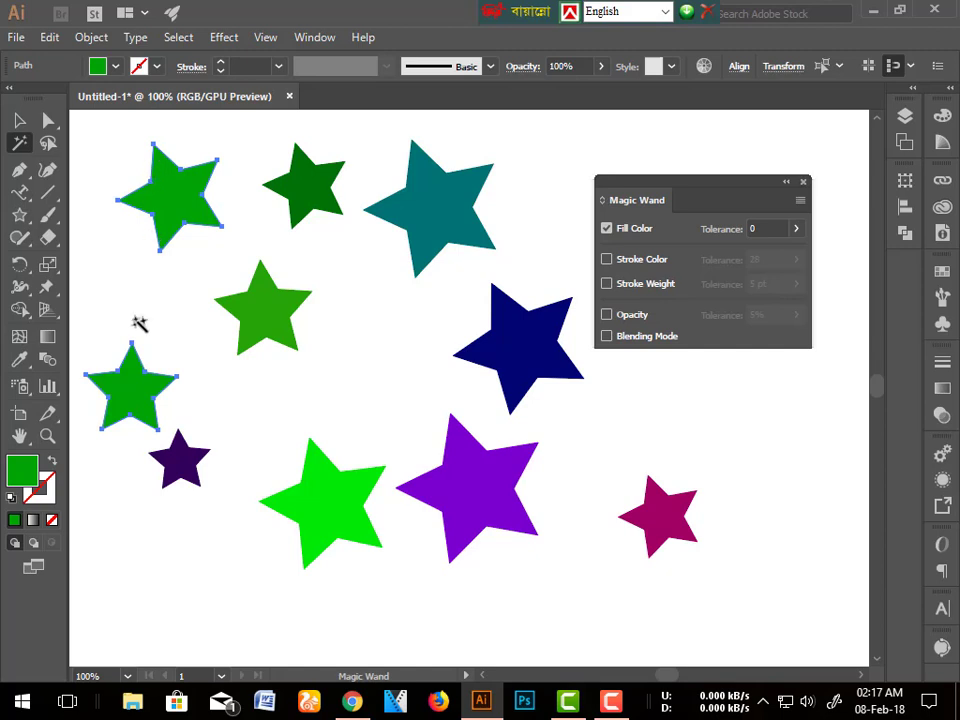
{"action": "left_click", "coordinate": [280, 306]}
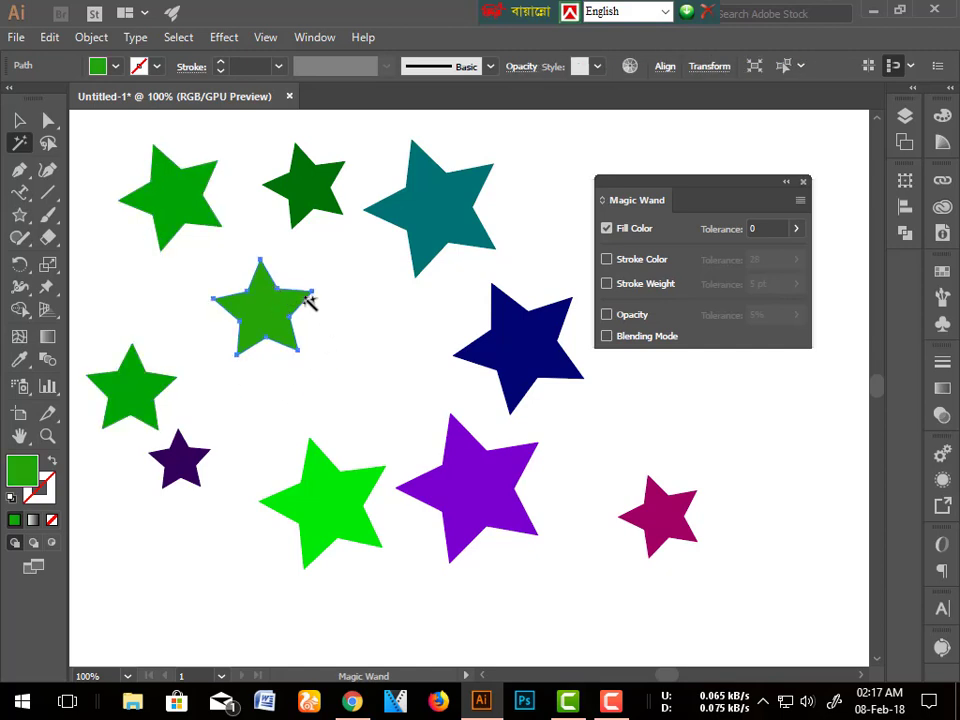
{"action": "left_click", "coordinate": [761, 229]}
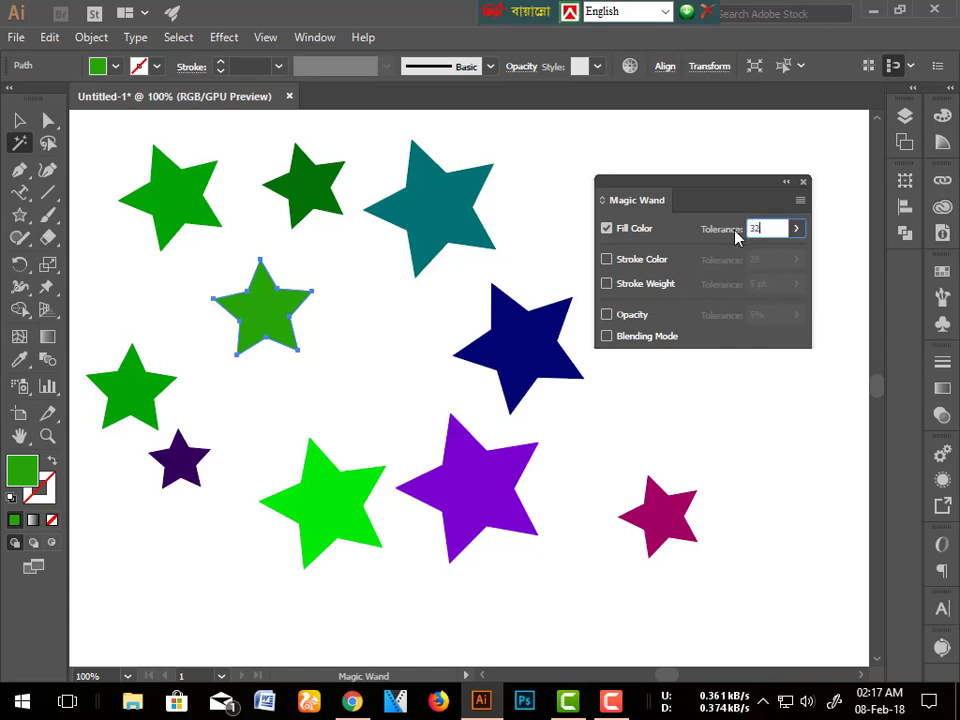
{"action": "type", "text": "32"}
{"action": "key", "text": "Return"}
- Raise Fill Color tolerance to 255 so every star selects, deselect all, and enable Stroke Color matching
{"action": "left_click", "coordinate": [170, 205]}
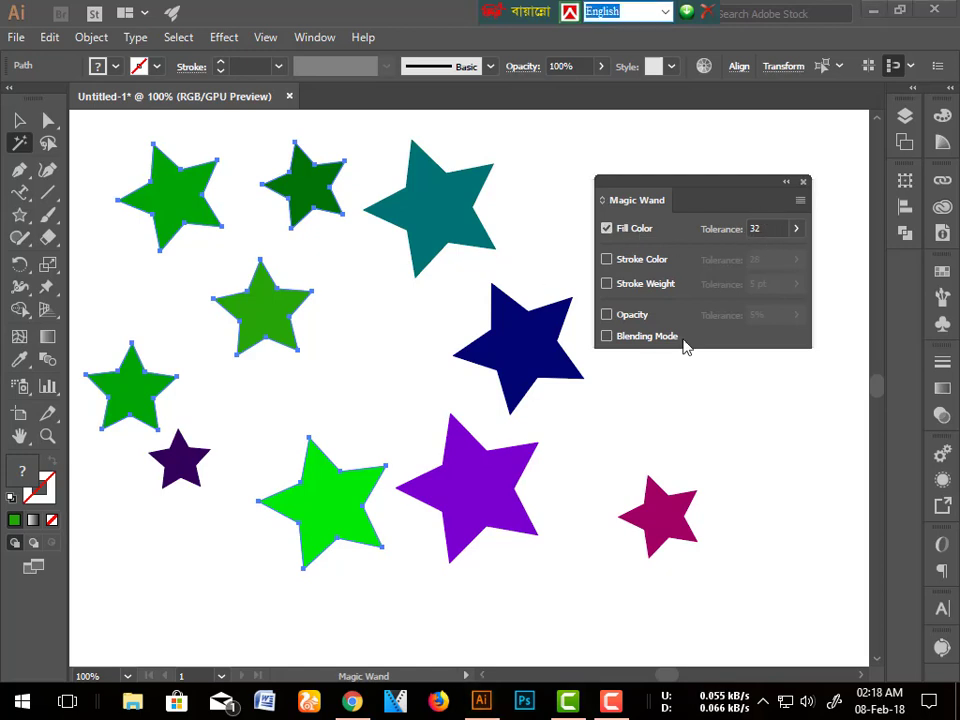
{"action": "left_click", "coordinate": [796, 232]}
{"action": "left_click_drag", "start_coordinate": [729, 256], "coordinate": [805, 254]}
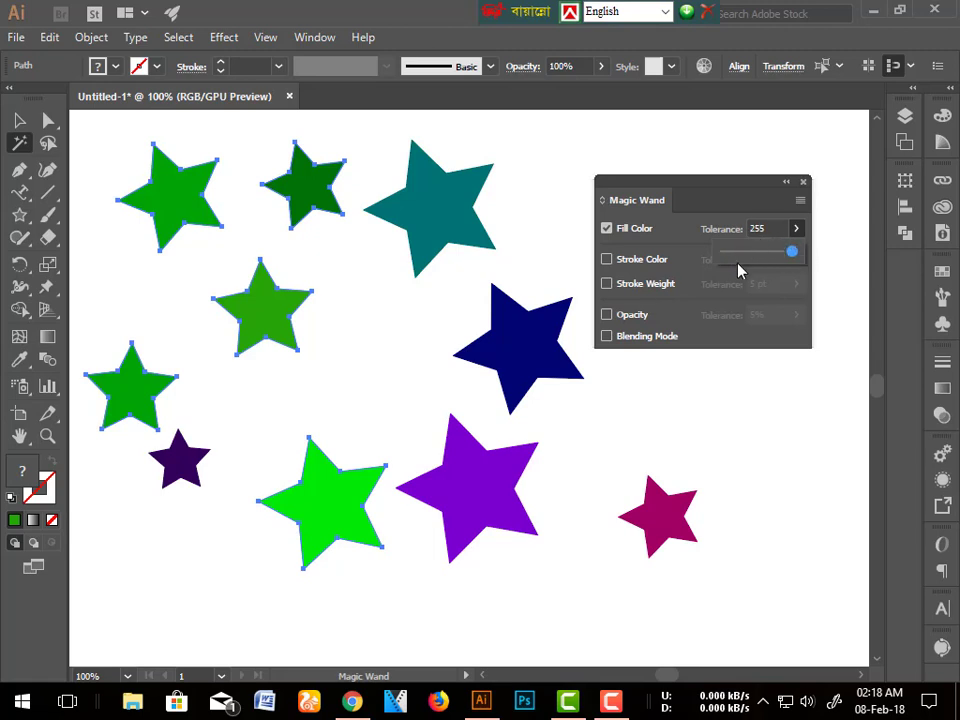
{"action": "left_click", "coordinate": [440, 210]}
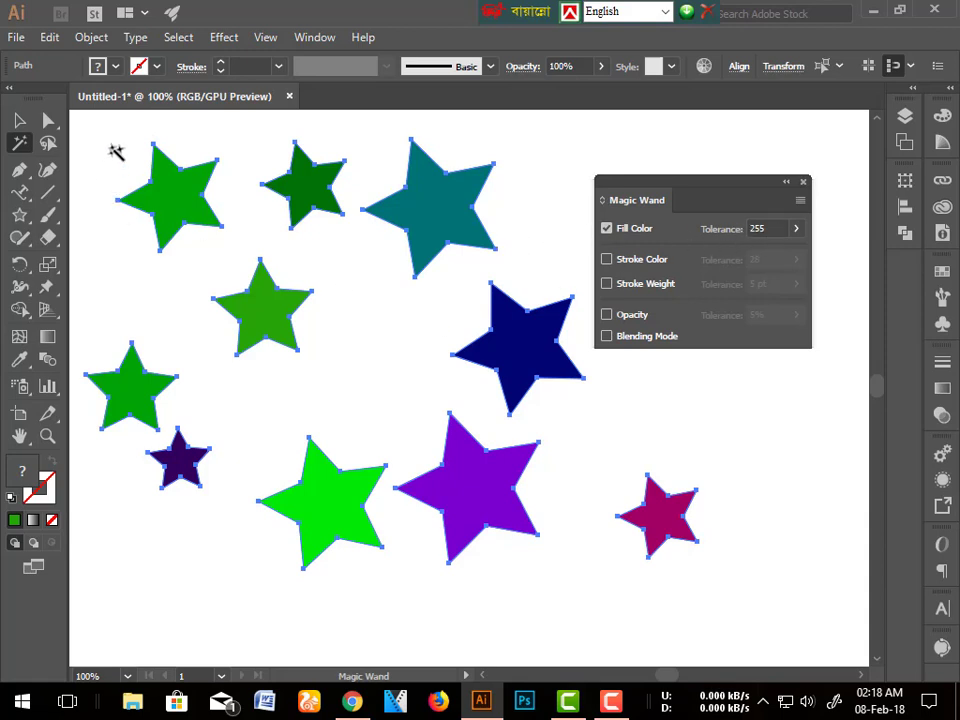
{"action": "key", "text": "ctrl+shift+a"}
{"action": "left_click", "coordinate": [606, 260]}
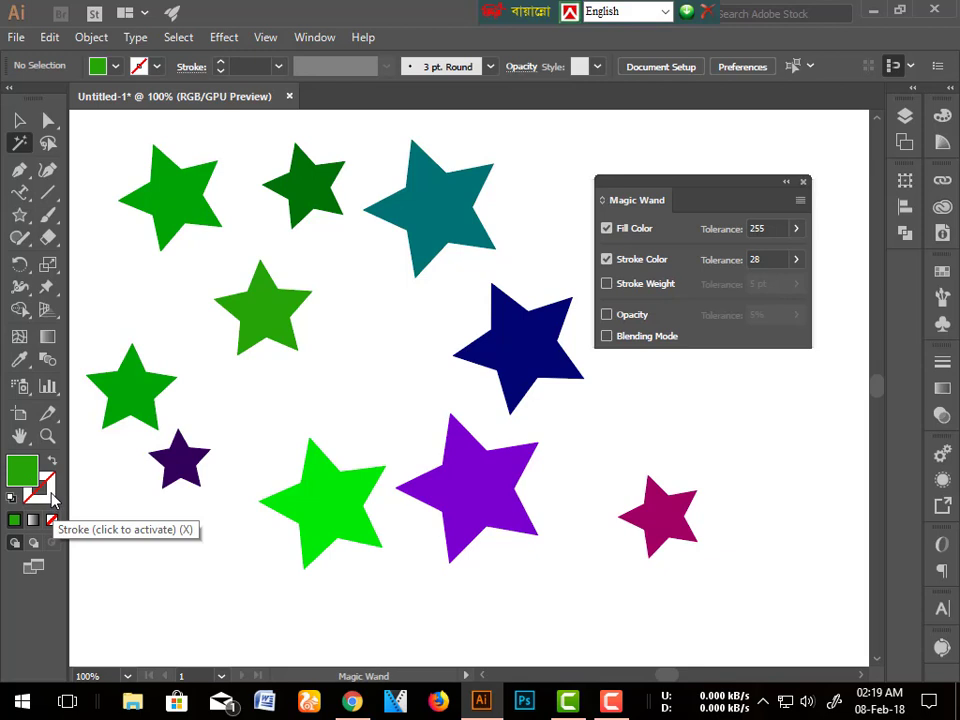
- Refill the navy star red and give it a thicker black stroke
{"action": "left_click", "coordinate": [19, 120]}
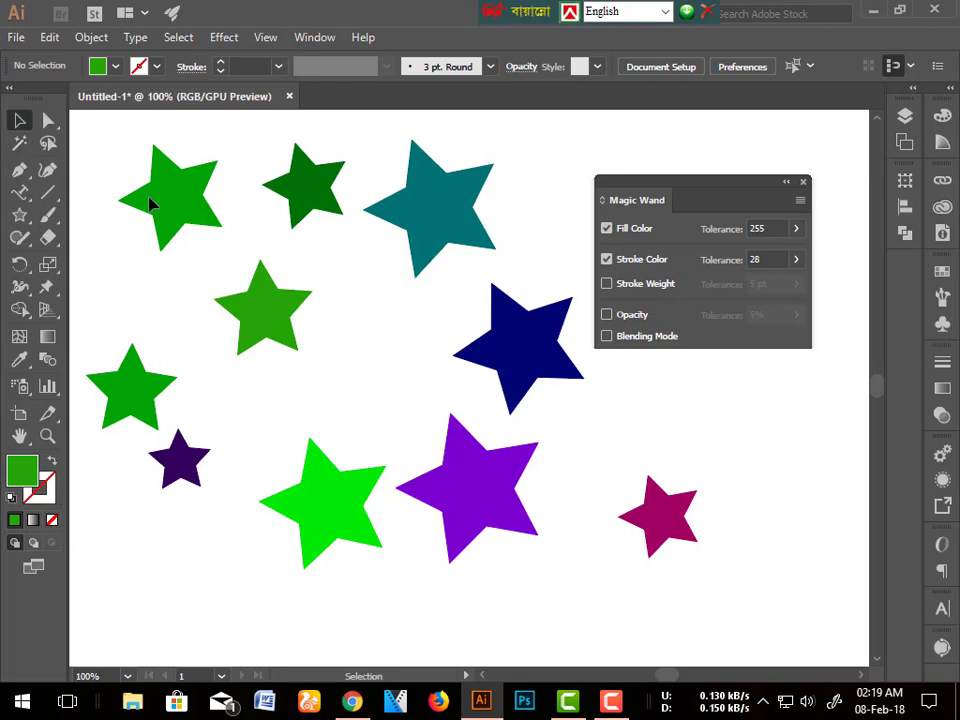
{"action": "left_click", "coordinate": [558, 365]}
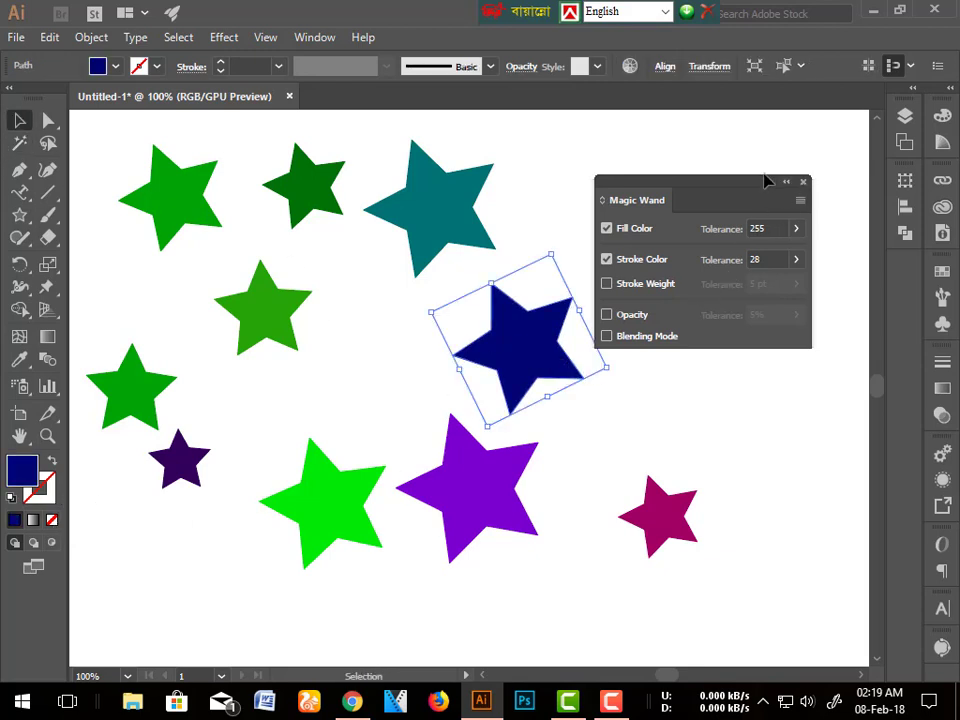
{"action": "left_click_drag", "start_coordinate": [745, 187], "coordinate": [807, 169]}
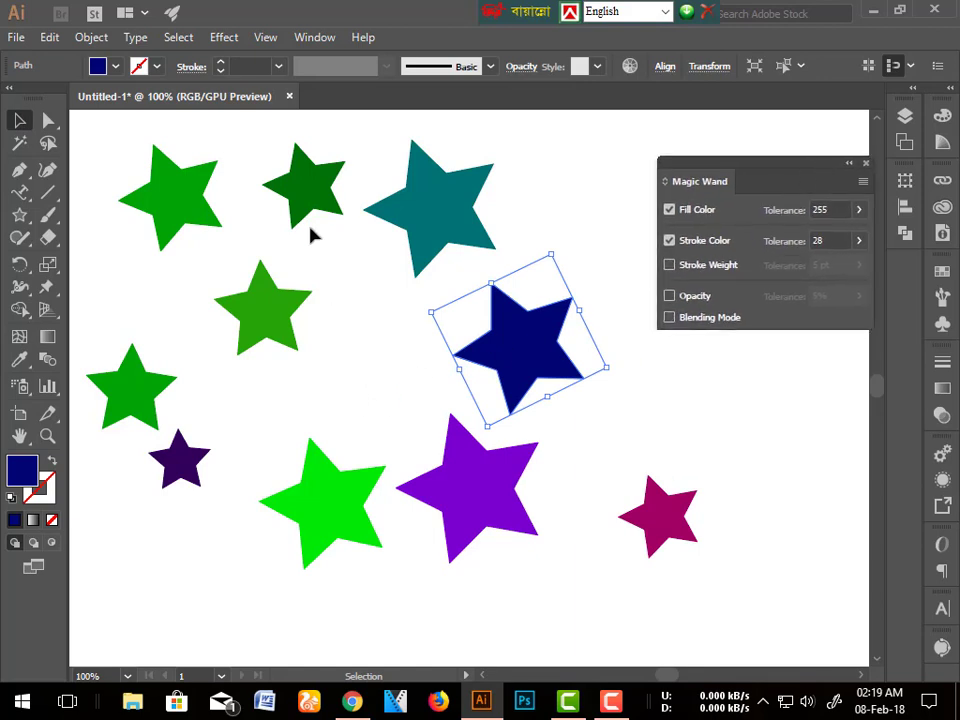
{"action": "left_click", "coordinate": [943, 117]}
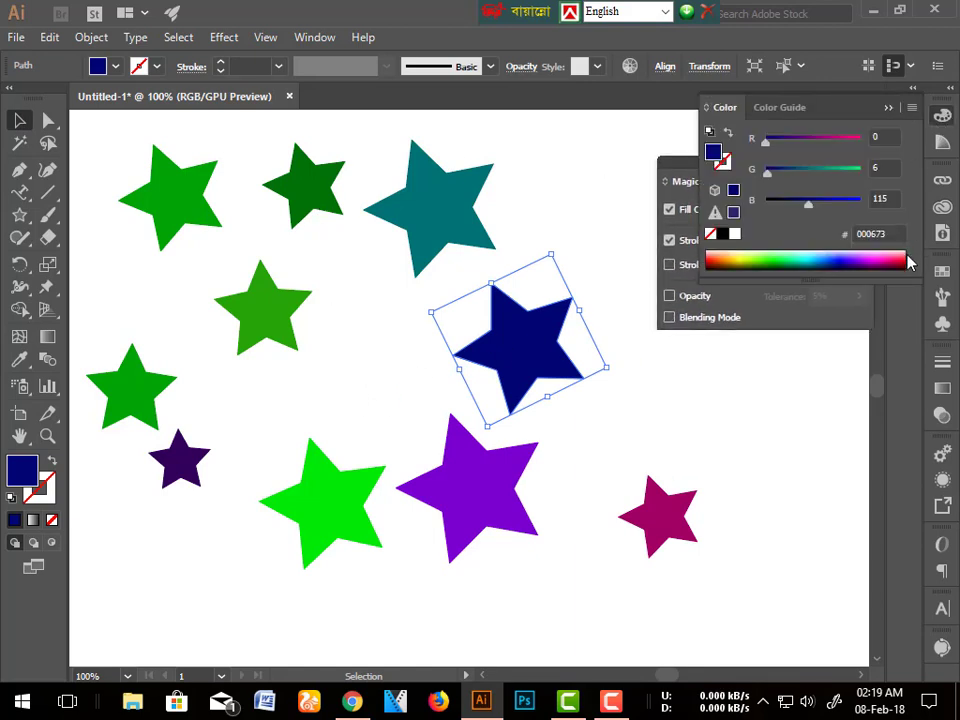
{"action": "left_click", "coordinate": [900, 262]}
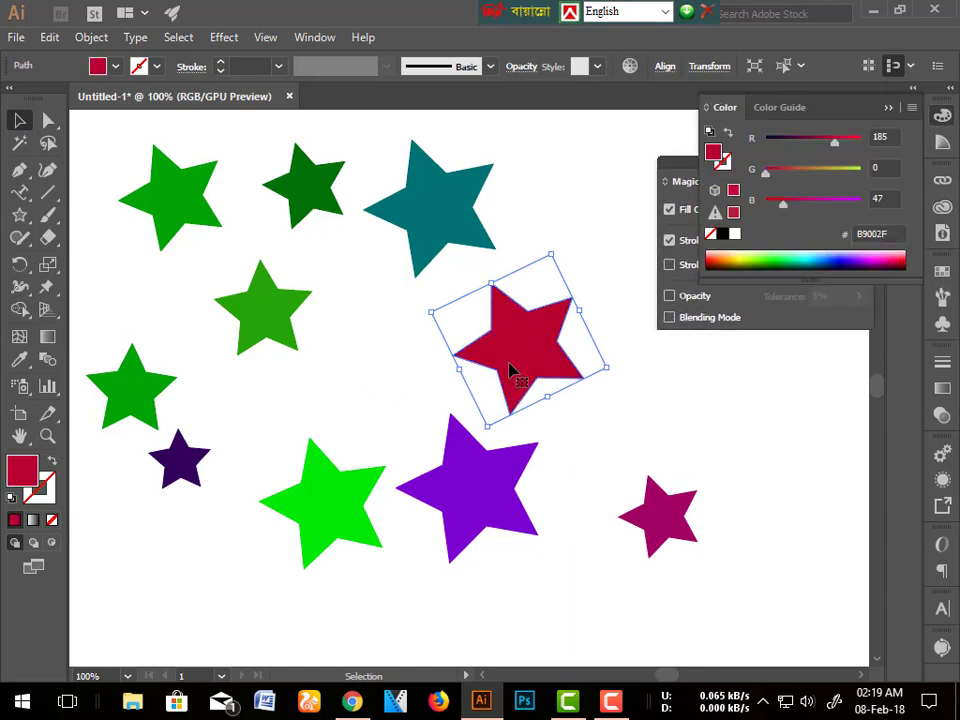
{"action": "left_click", "coordinate": [44, 490]}
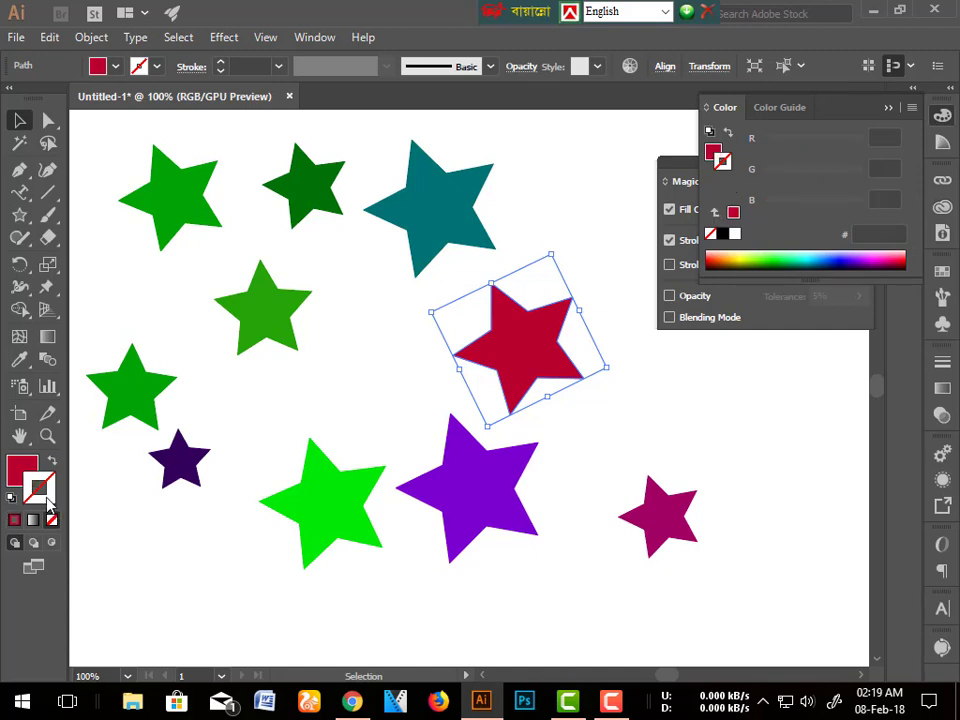
{"action": "left_click", "coordinate": [722, 237]}
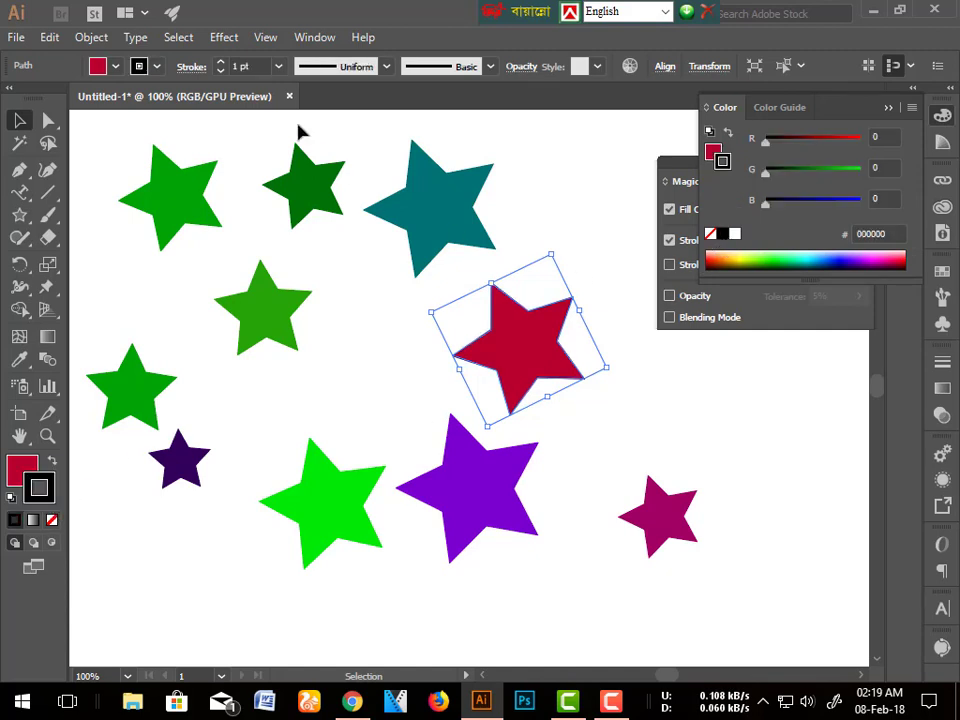
{"action": "left_click", "coordinate": [222, 62]}
{"action": "type", "text": "8"}
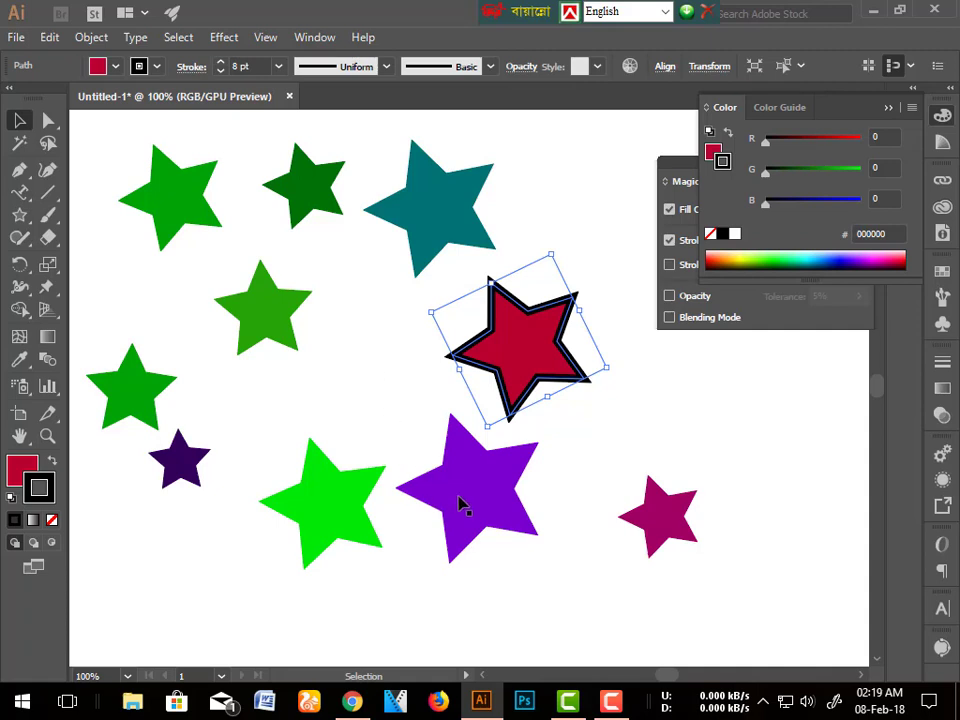
- Give the purple star a thick dark-red stroke and the teal star a 10 pt purple stroke
{"action": "left_click", "coordinate": [458, 505]}
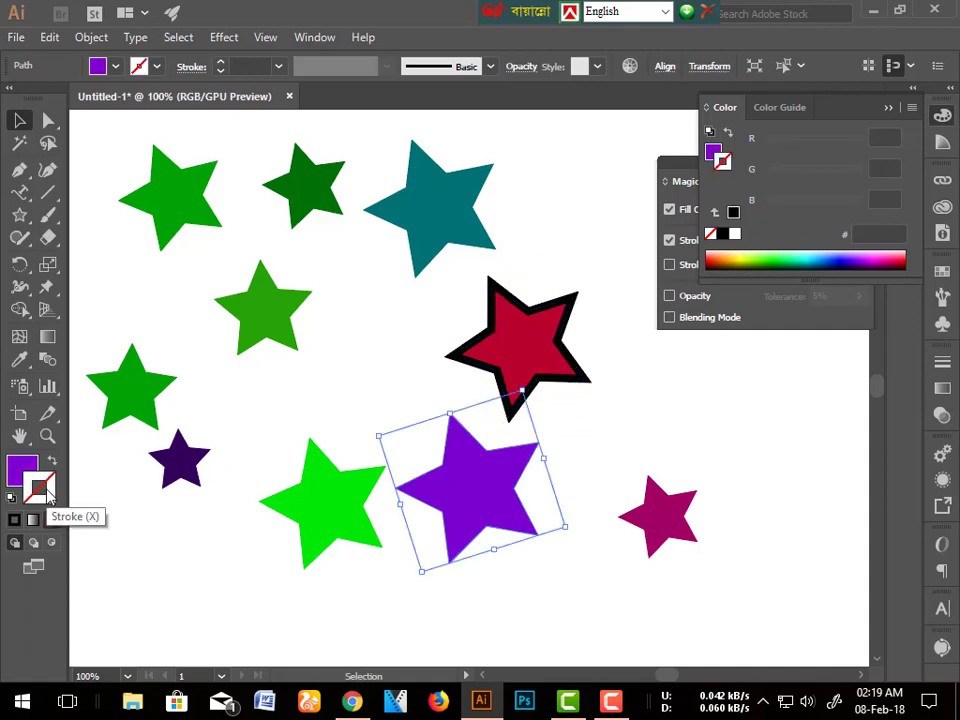
{"action": "left_click", "coordinate": [898, 262]}
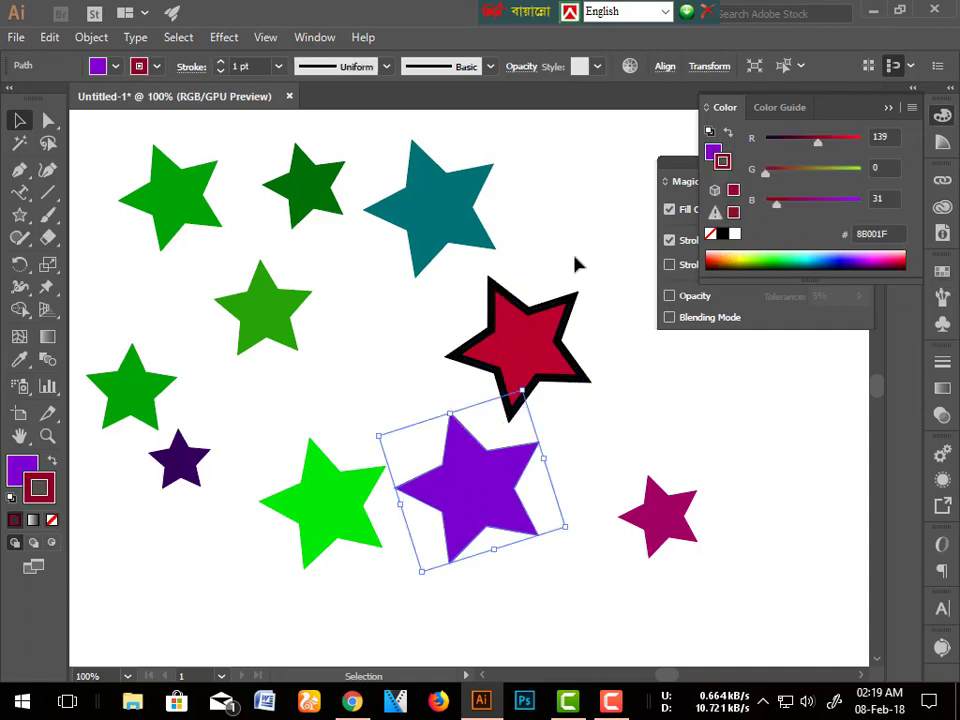
{"action": "left_click", "coordinate": [221, 62]}
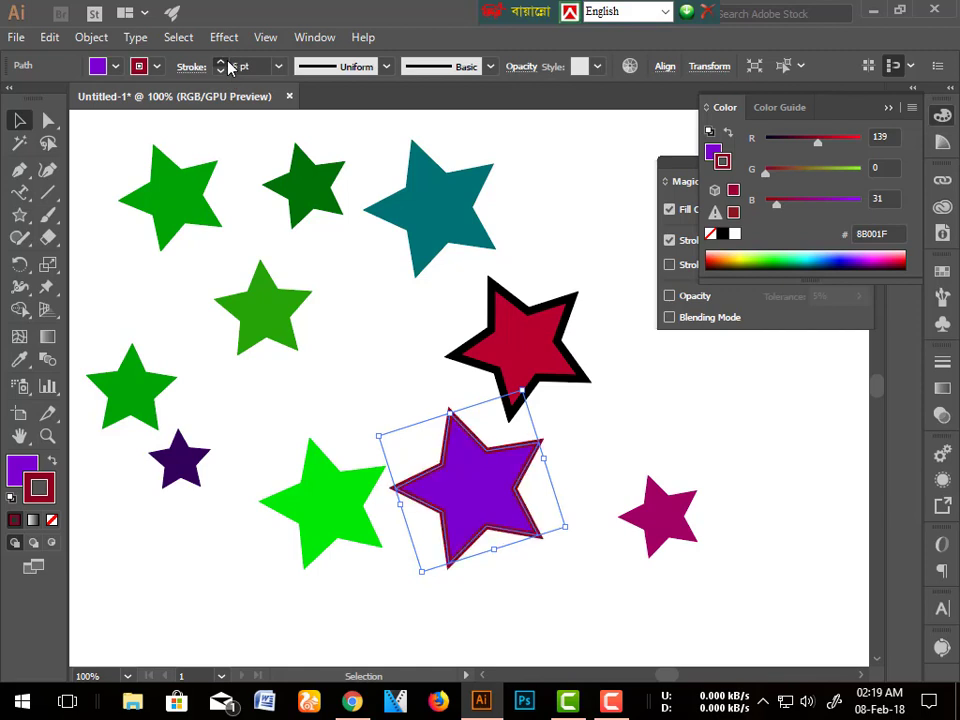
{"action": "left_click", "coordinate": [431, 229]}
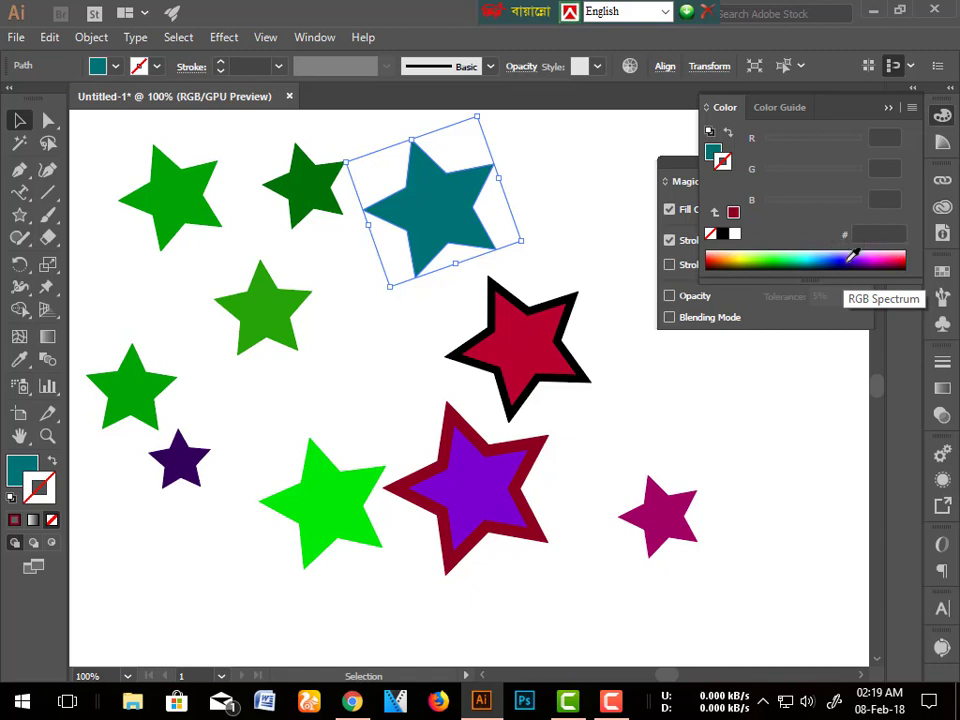
{"action": "left_click", "coordinate": [852, 257]}
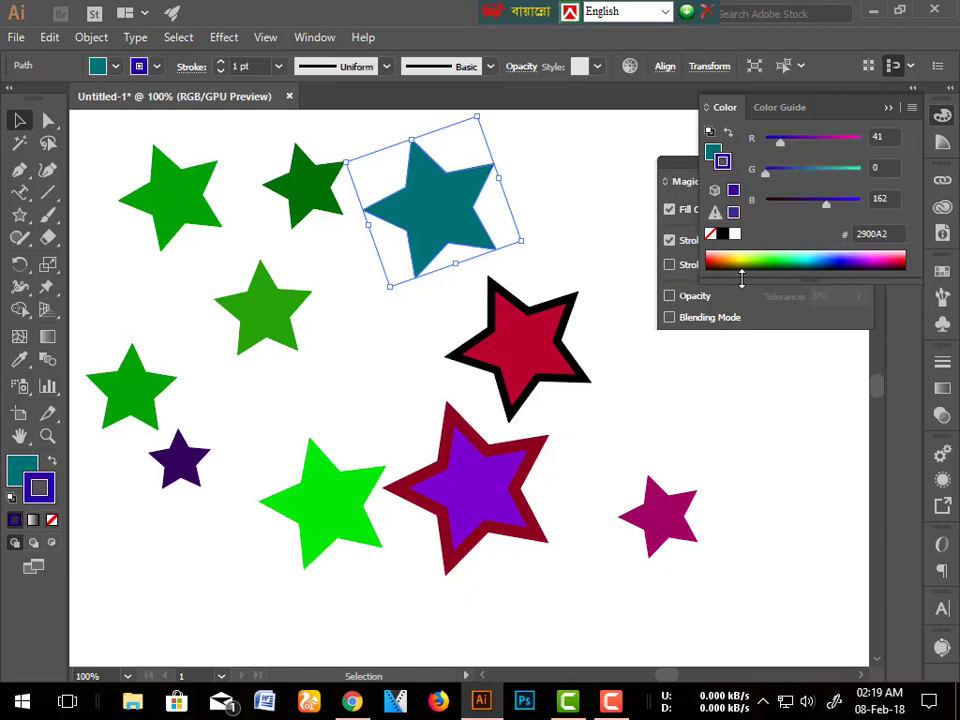
{"action": "left_click", "coordinate": [222, 64]}
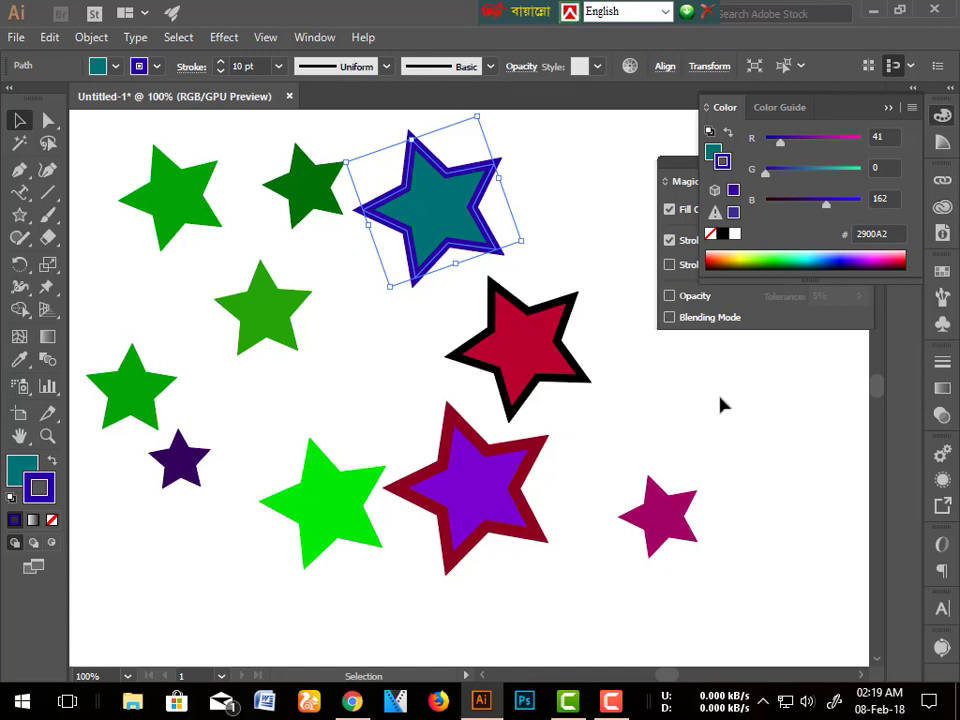
- Set the fill of the red, purple and teal stars to None, then deselect
{"action": "scroll", "coordinate": [705, 398], "scroll_direction": "up", "scroll_amount": 1}
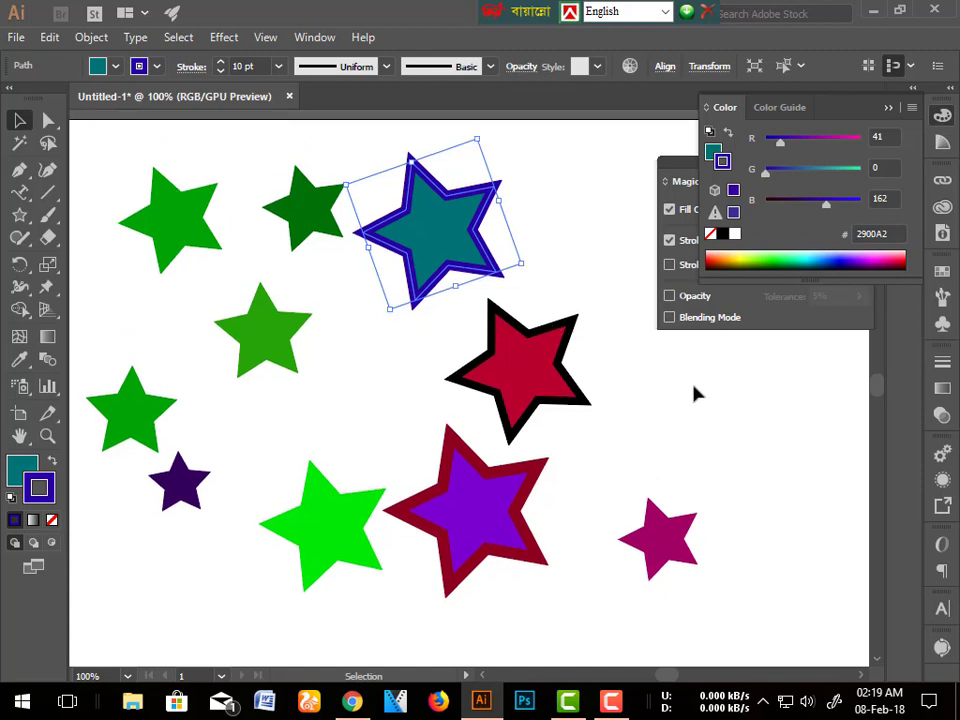
{"action": "left_click", "coordinate": [541, 381], "text": "shift"}
{"action": "left_click", "coordinate": [476, 516], "text": "shift"}
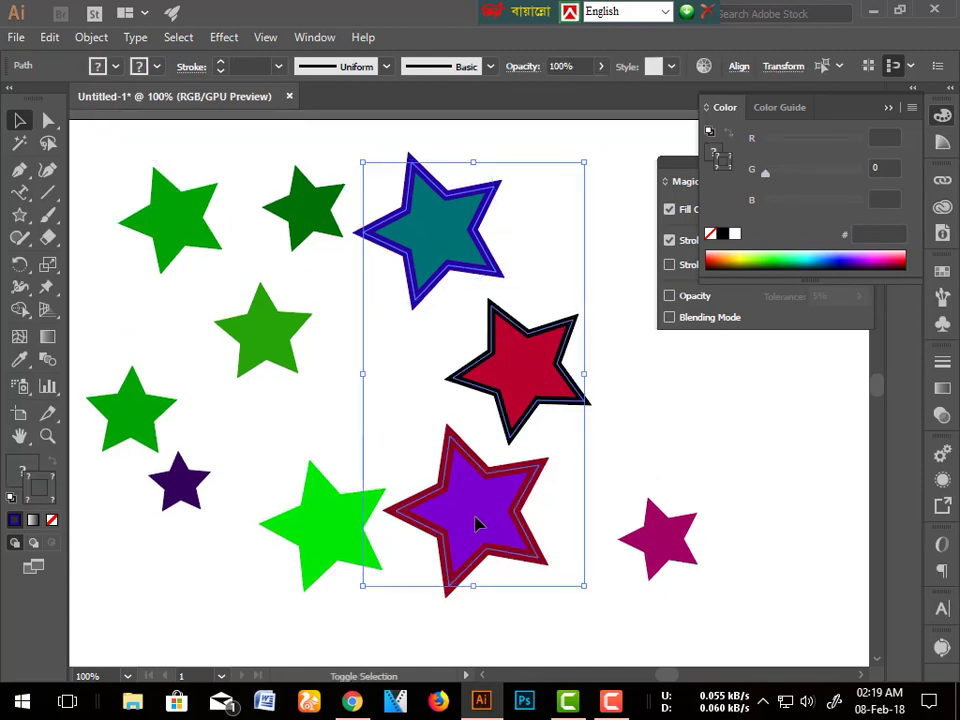
{"action": "left_click", "coordinate": [51, 519]}
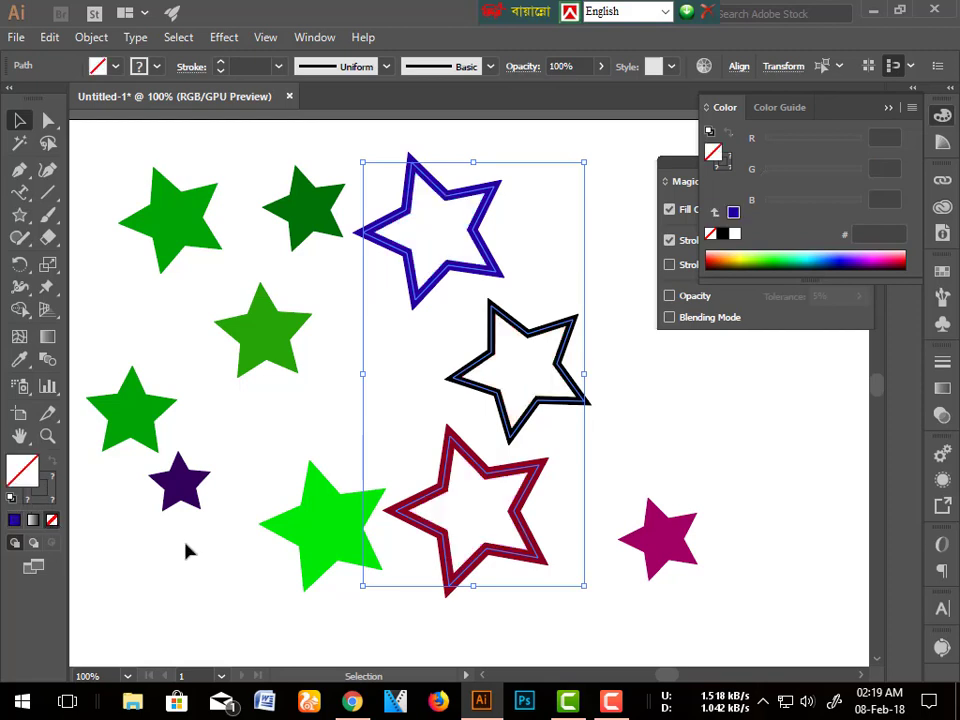
{"action": "left_click", "coordinate": [760, 456]}
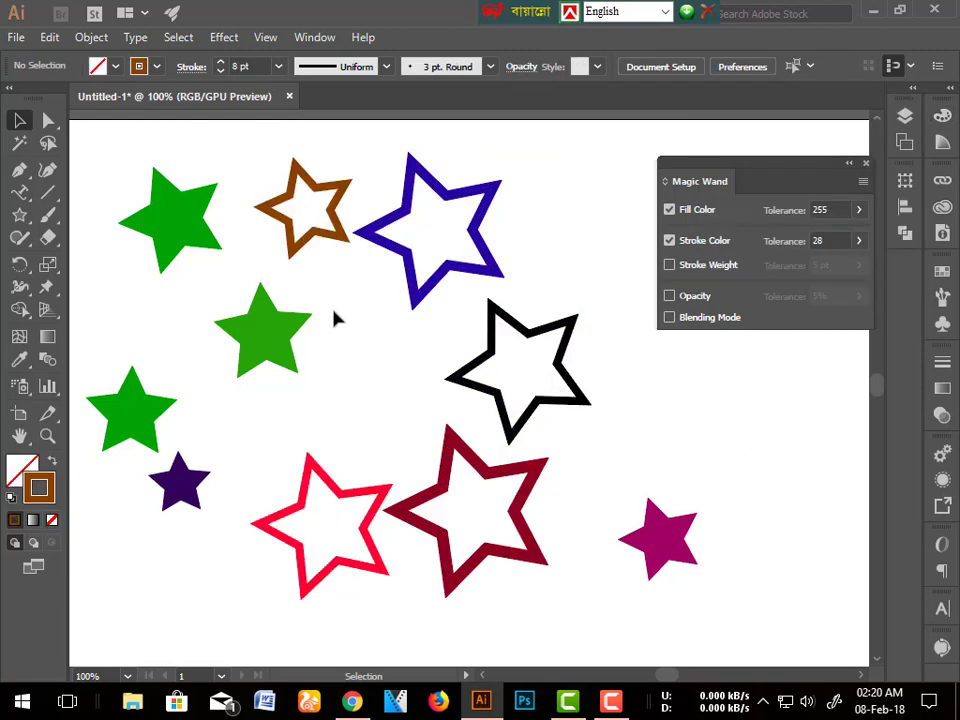
- Magic Wand-click the brown, dark-red and blue outline stars, ending with only the blue star selected
{"action": "left_click", "coordinate": [19, 143]}
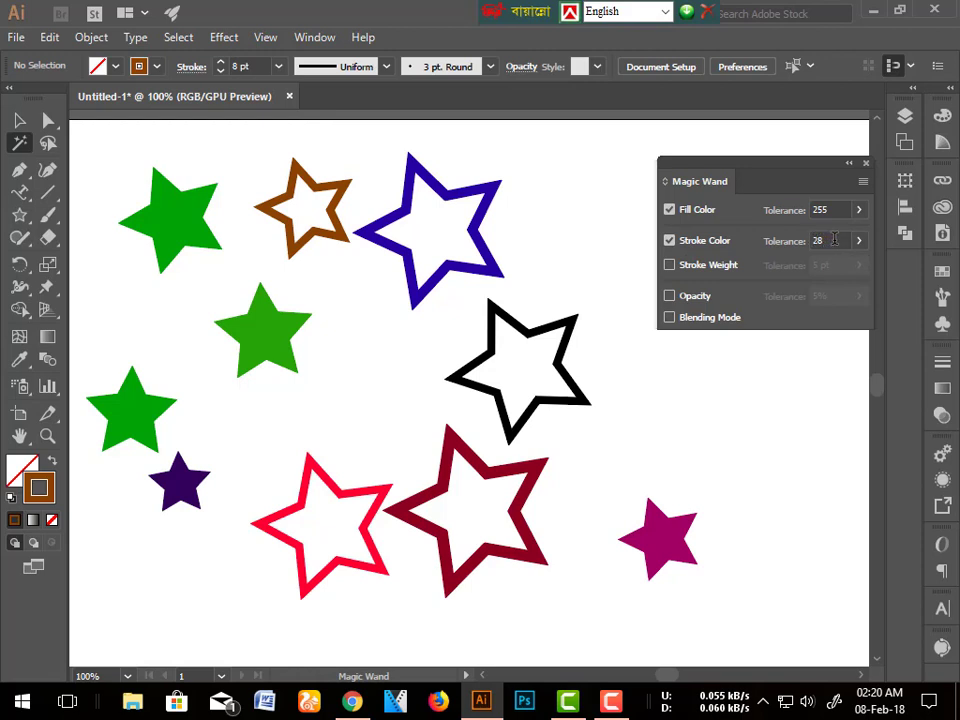
{"action": "left_click", "coordinate": [339, 188]}
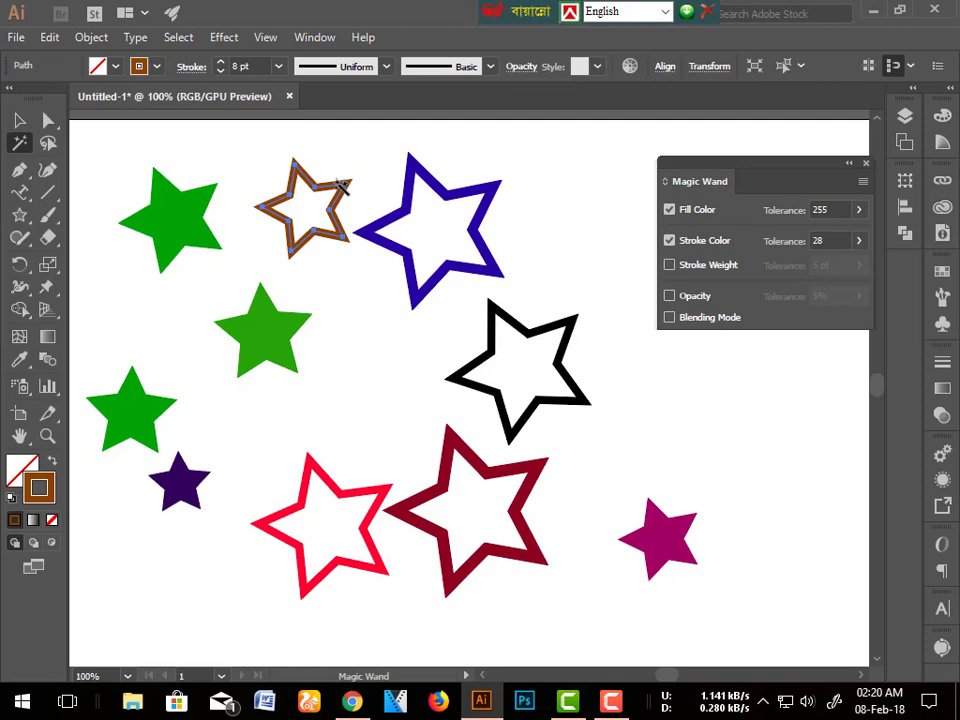
{"action": "left_click", "coordinate": [480, 467]}
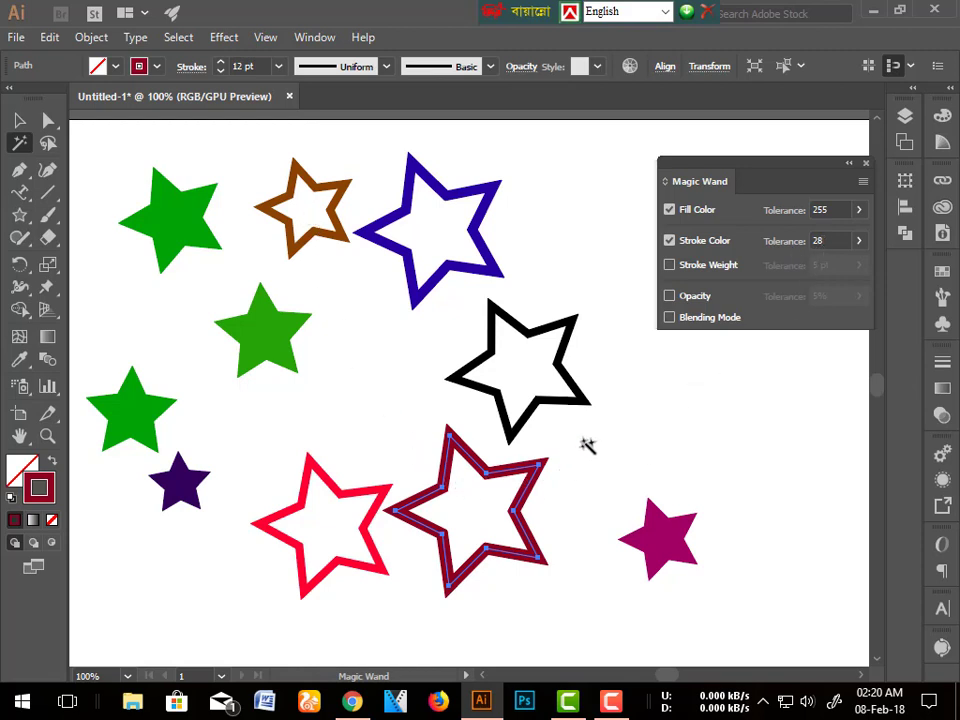
{"action": "left_click", "coordinate": [485, 195]}
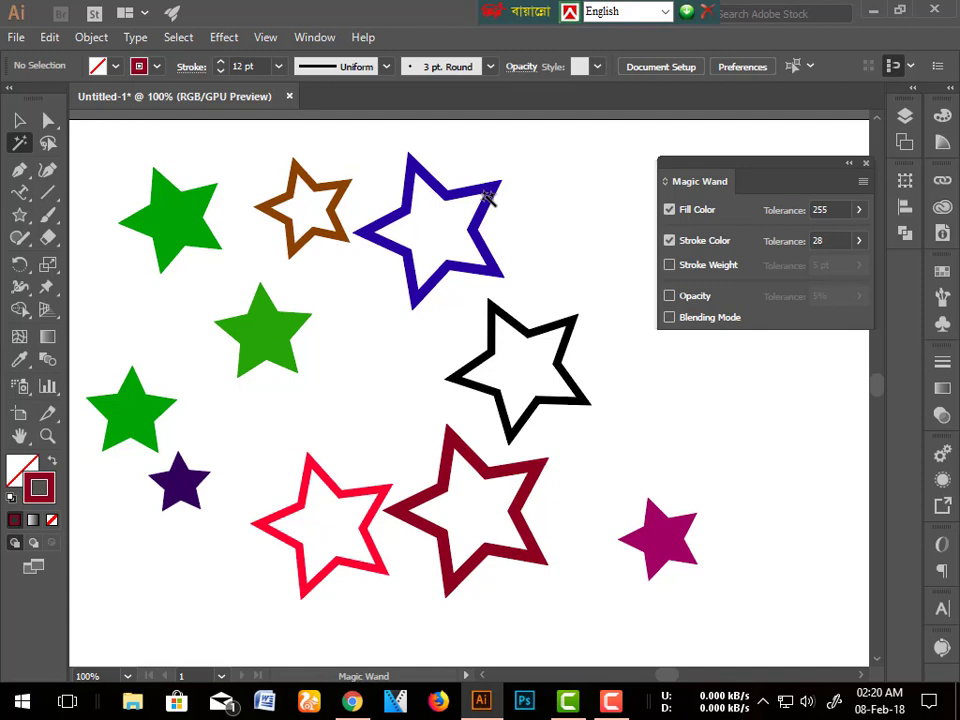
{"action": "left_click", "coordinate": [487, 194]}
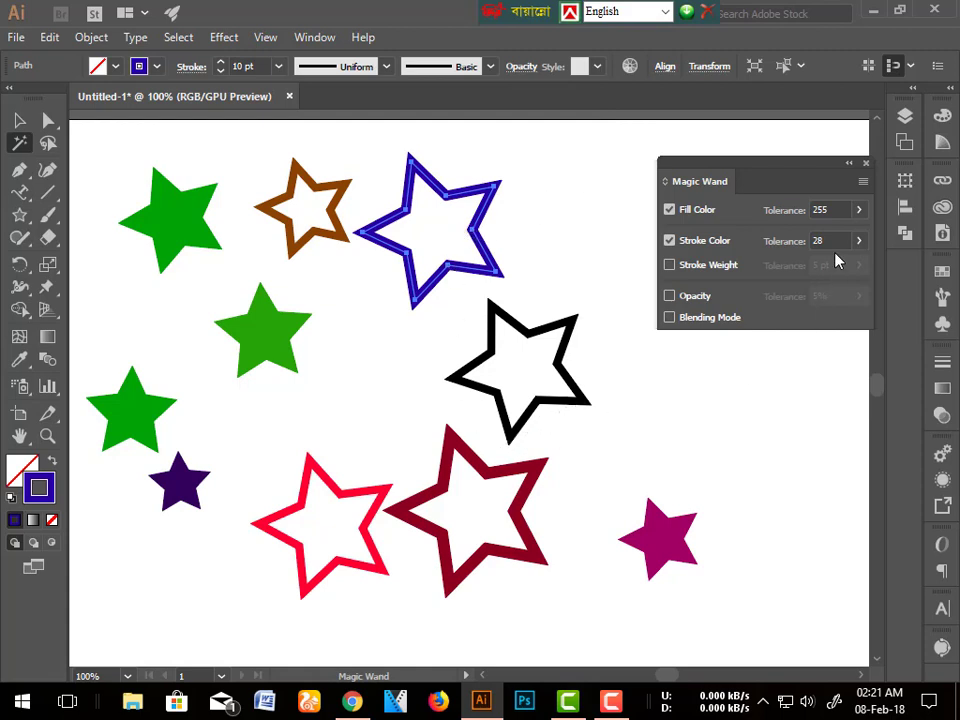
- Test Stroke Color tolerance 244 on the outline stars, then reset it to 0 and deselect
{"action": "left_click", "coordinate": [858, 240]}
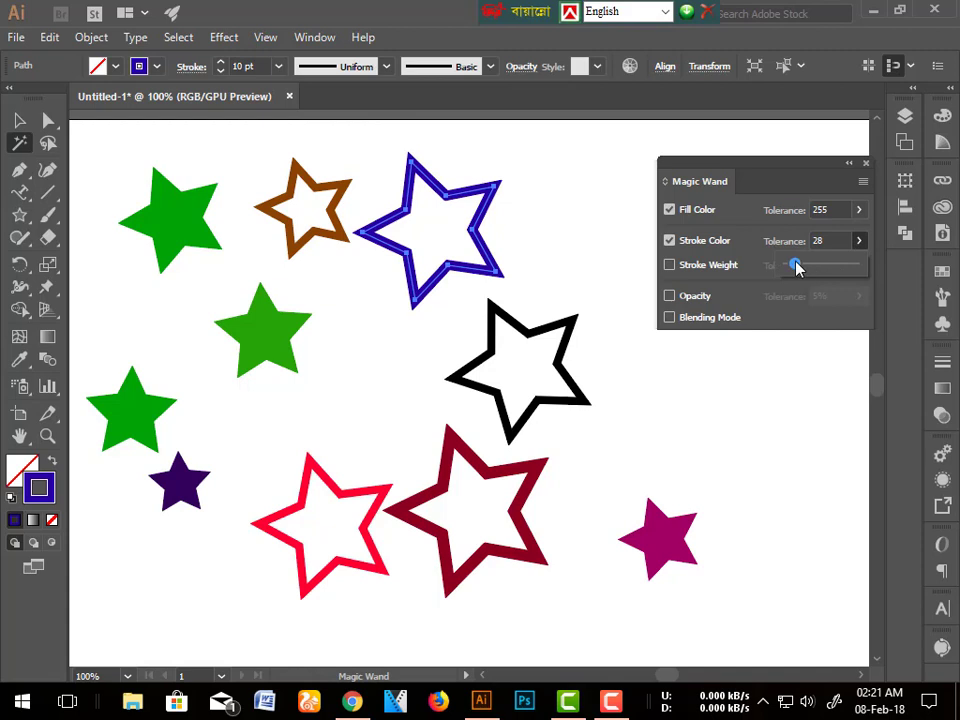
{"action": "left_click_drag", "start_coordinate": [794, 264], "coordinate": [856, 264]}
{"action": "left_click", "coordinate": [566, 333]}
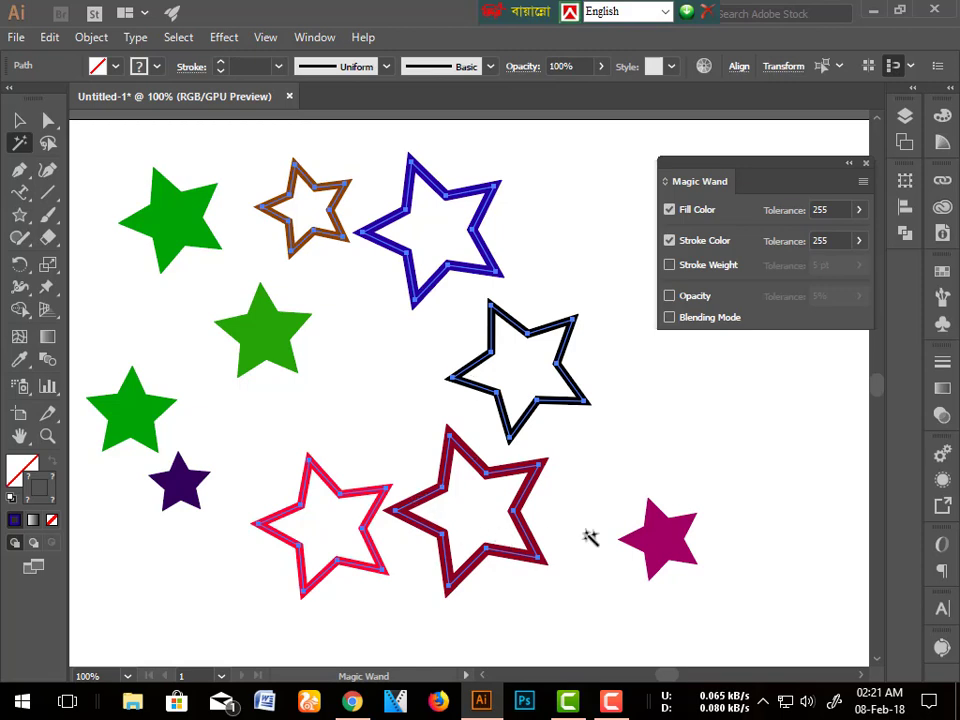
{"action": "left_click", "coordinate": [858, 241]}
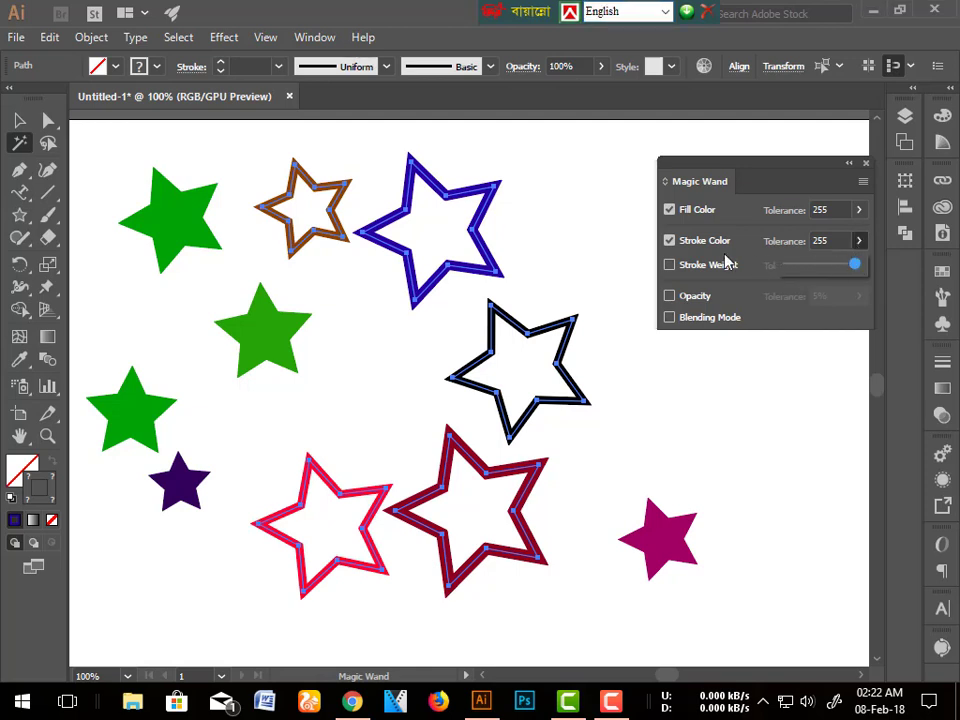
{"action": "left_click_drag", "start_coordinate": [855, 265], "coordinate": [783, 265]}
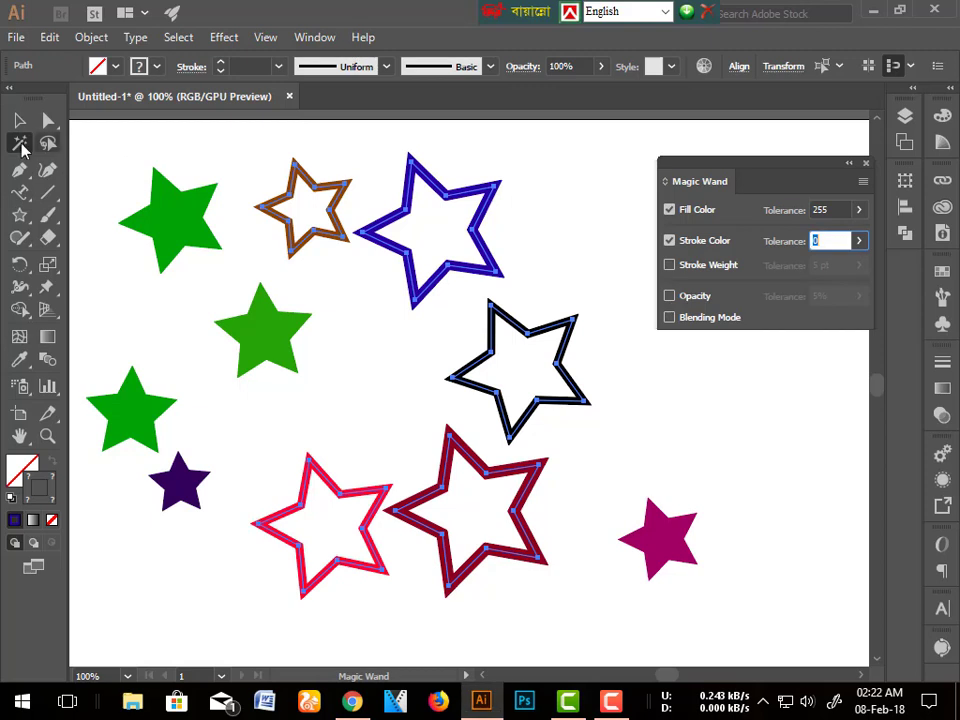
{"action": "left_click", "coordinate": [19, 143]}
{"action": "left_click", "coordinate": [236, 145]}
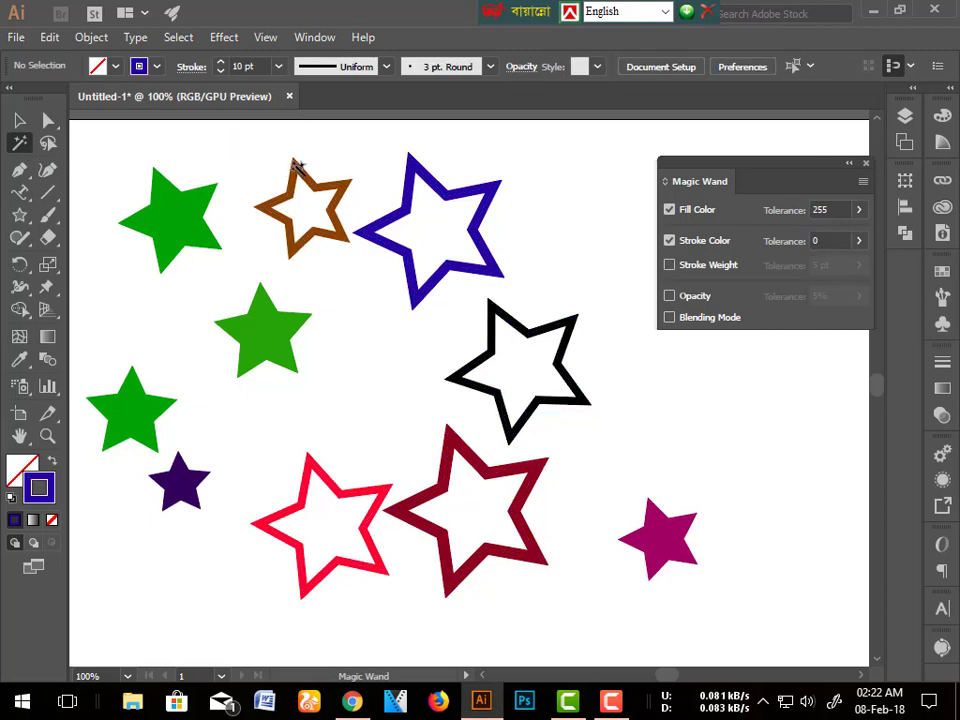
- Test-pick the brown and blue outline stars while adjusting stroke tolerance and enabling Stroke Weight matching
{"action": "left_click", "coordinate": [296, 172]}
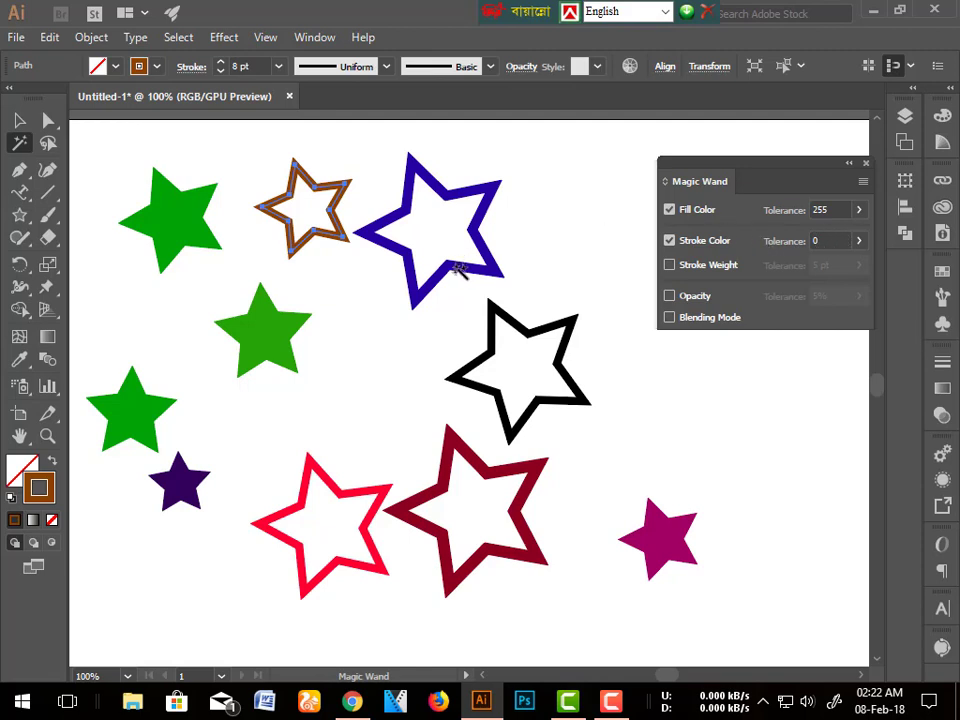
{"action": "left_click", "coordinate": [859, 241]}
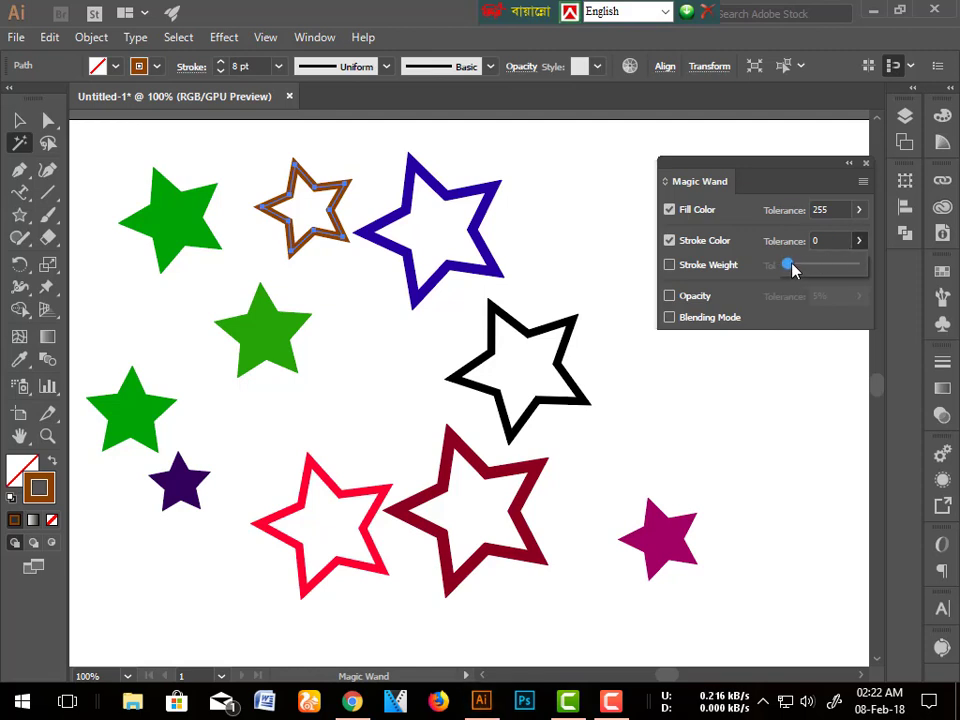
{"action": "left_click", "coordinate": [490, 202]}
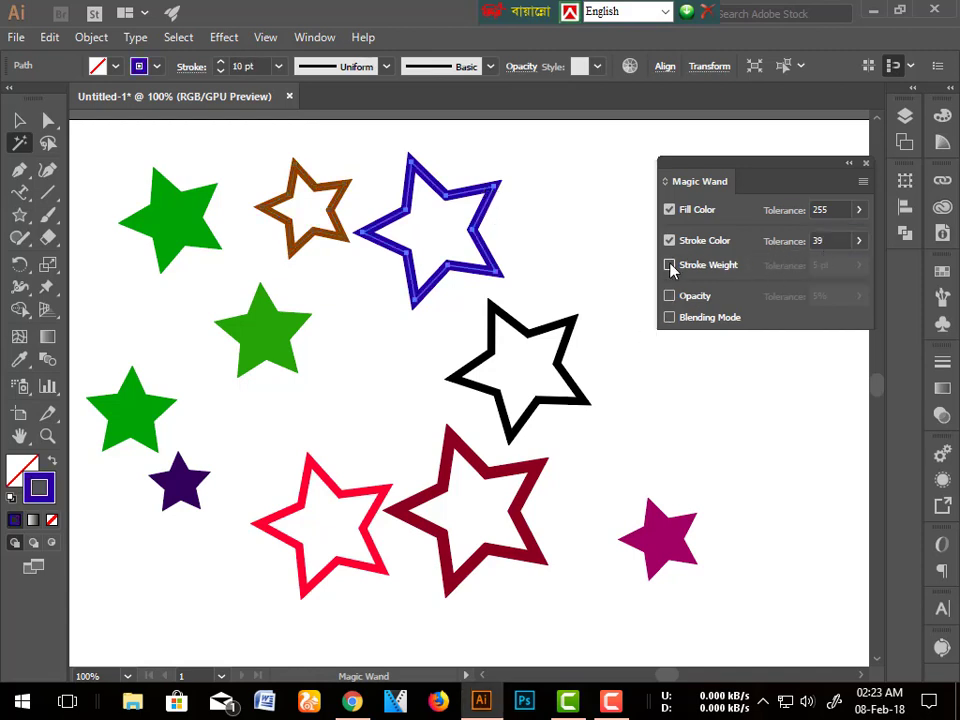
{"action": "left_click", "coordinate": [669, 266]}
{"action": "left_click", "coordinate": [542, 208]}
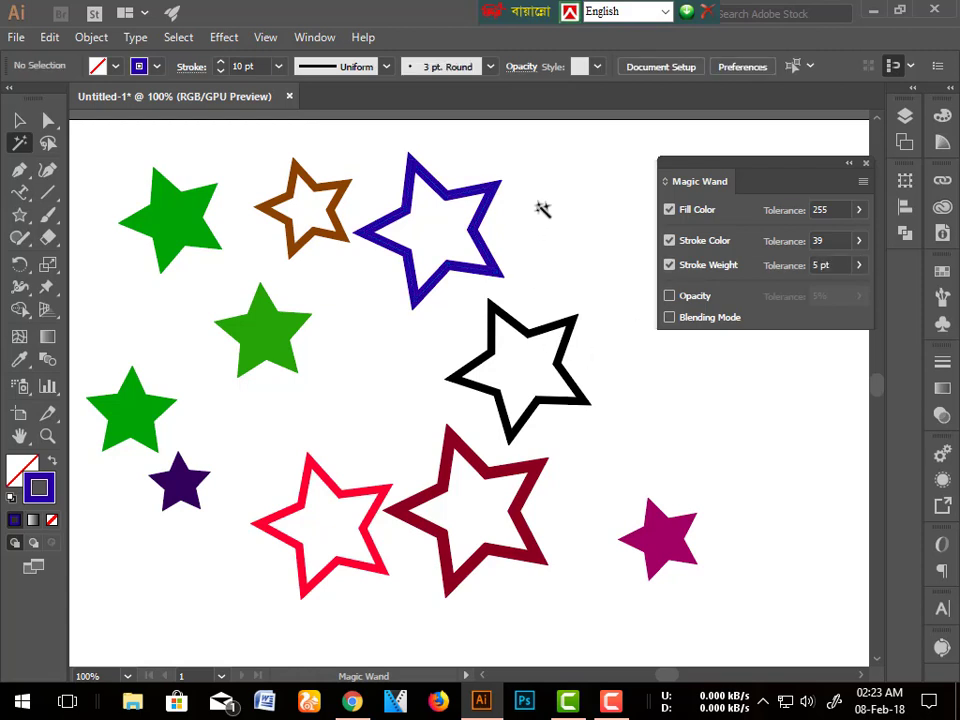
- Check the brown, blue and black stars' strokes, then Magic Wand-click the brown star
{"action": "left_click", "coordinate": [20, 121]}
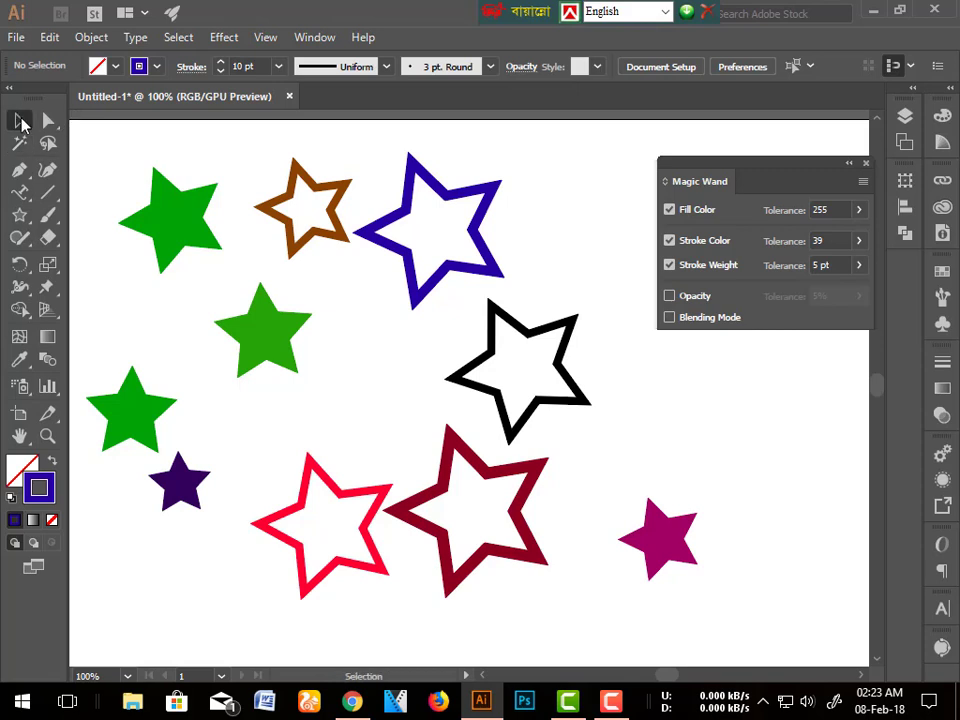
{"action": "left_click", "coordinate": [300, 188]}
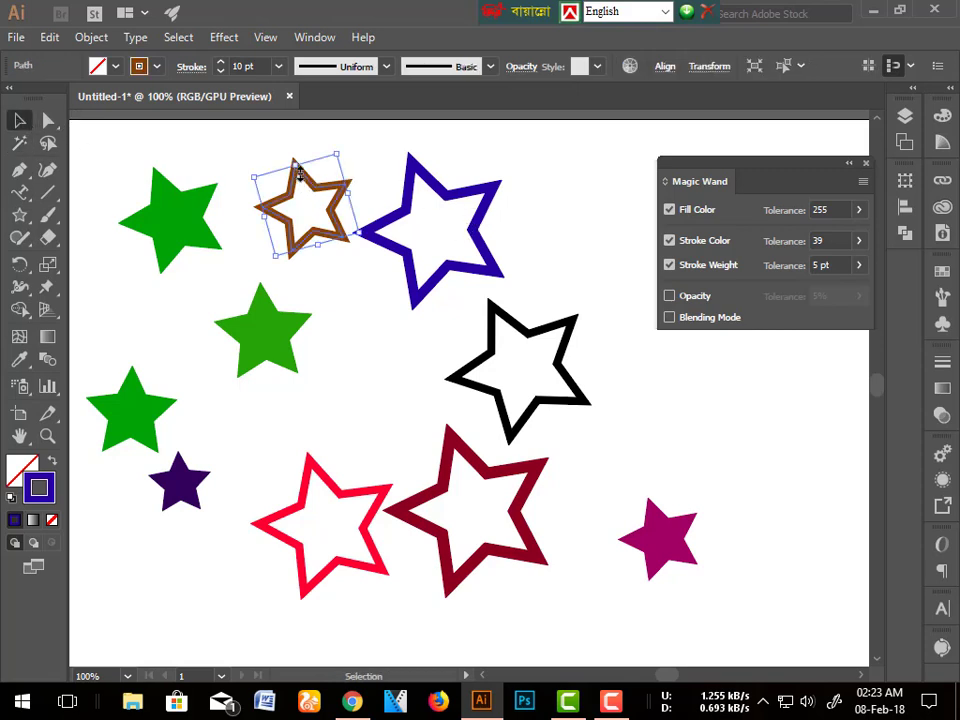
{"action": "left_click", "coordinate": [414, 170]}
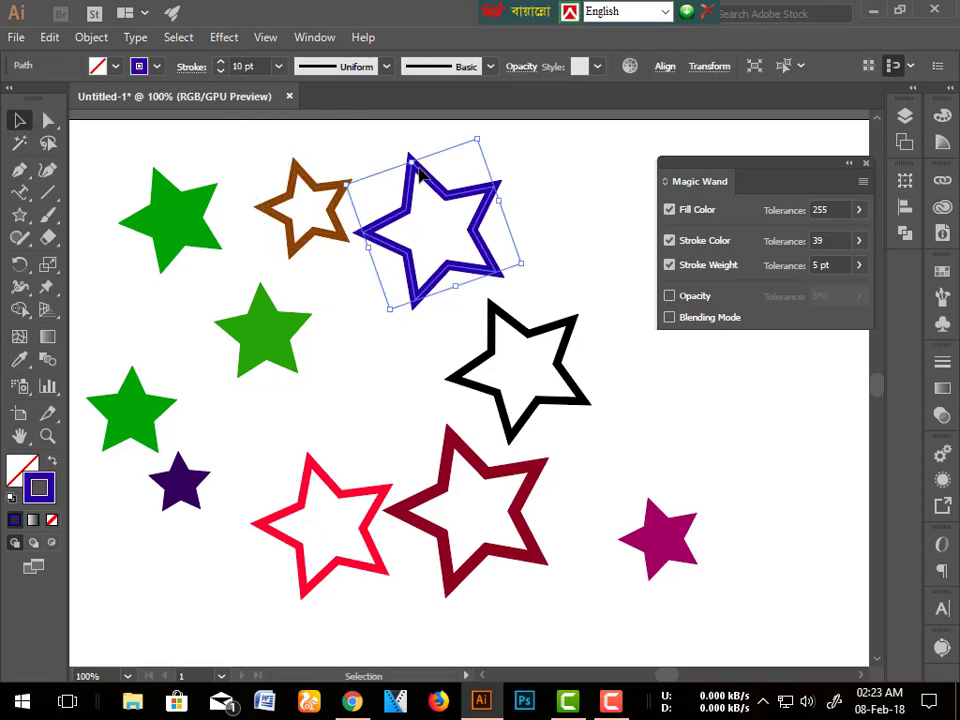
{"action": "left_click", "coordinate": [492, 313]}
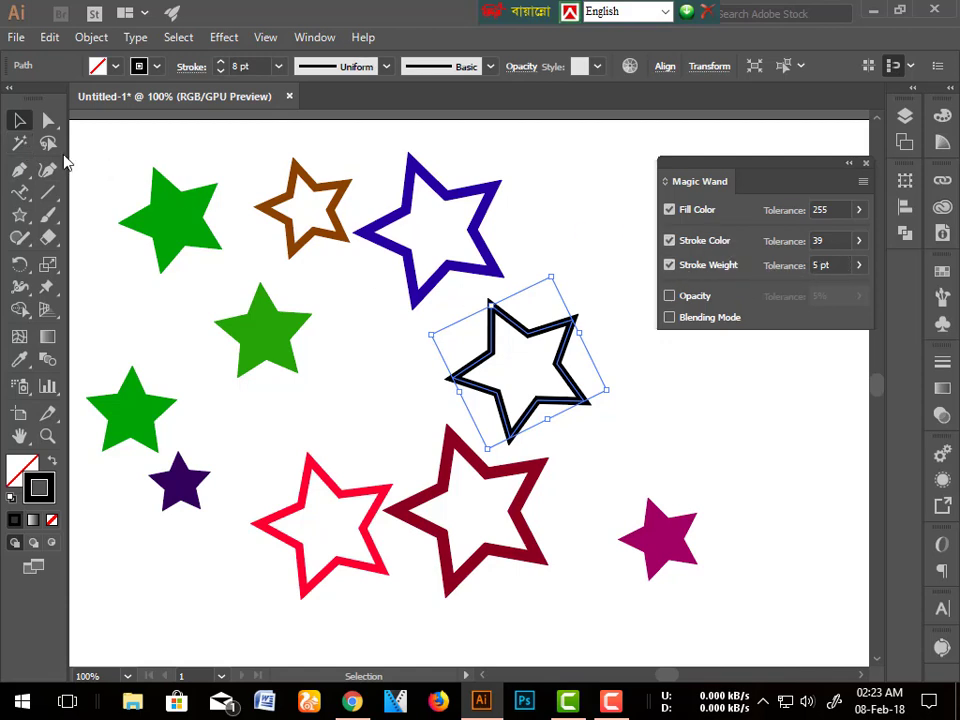
{"action": "left_click", "coordinate": [20, 143]}
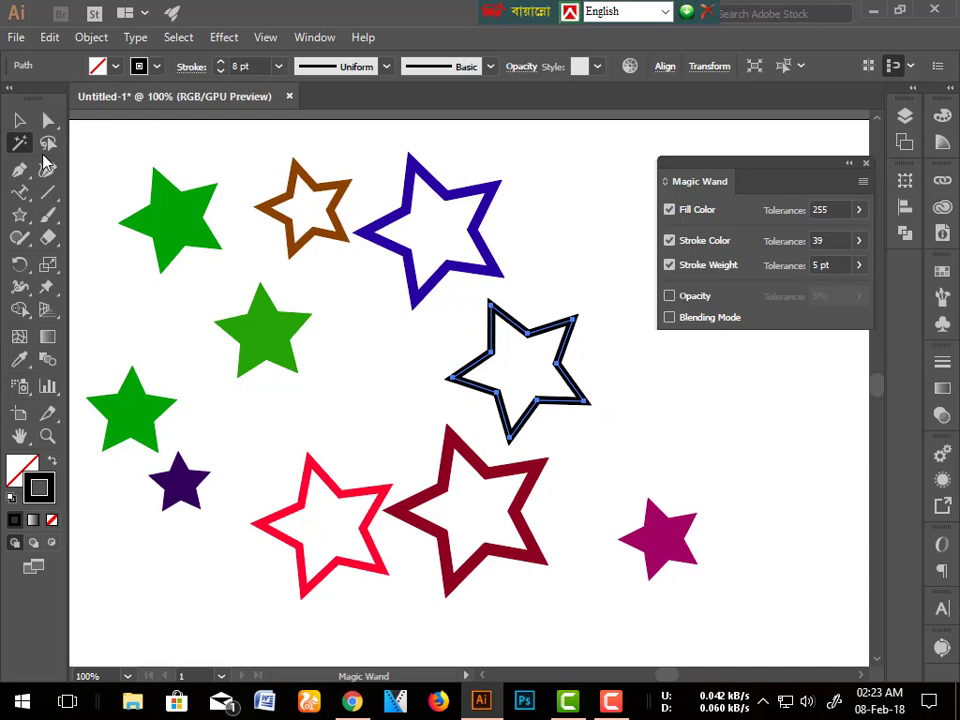
{"action": "left_click", "coordinate": [296, 167]}
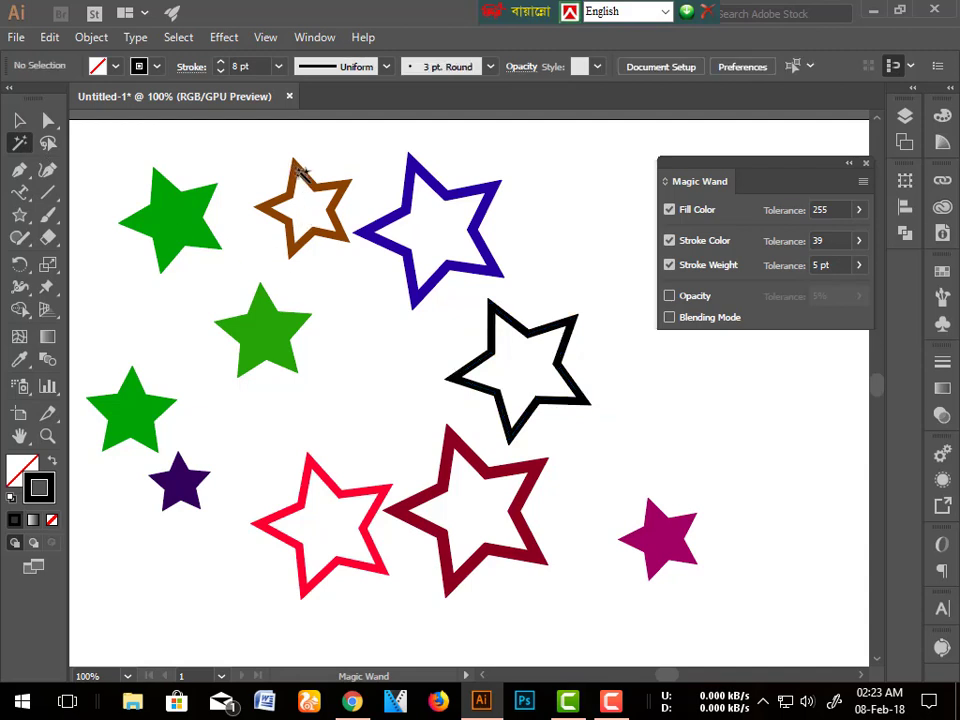
{"action": "left_click", "coordinate": [298, 169]}
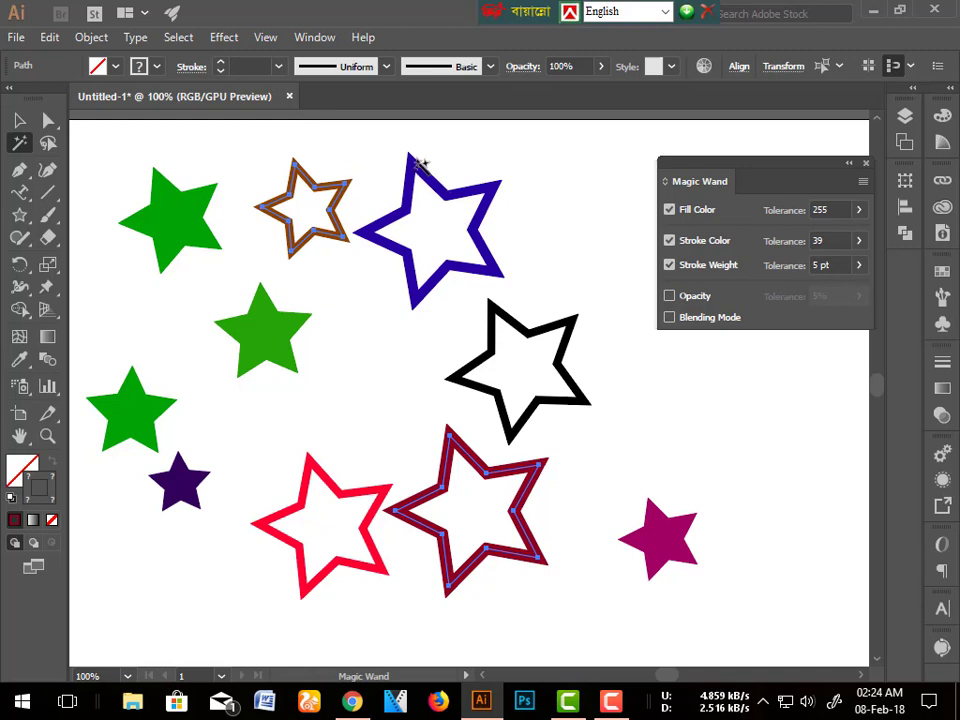
- Enable opacity matching and pick the solid stars, then select and nudge the middle green star
{"action": "left_click", "coordinate": [670, 297]}
{"action": "left_click", "coordinate": [278, 340]}
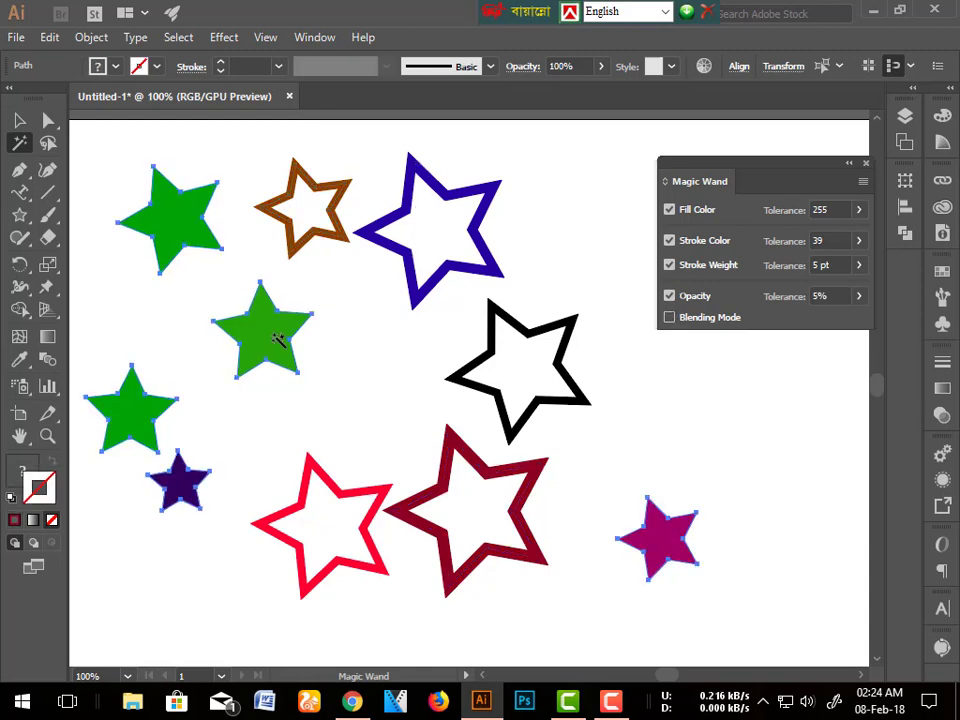
{"action": "left_click", "coordinate": [19, 121]}
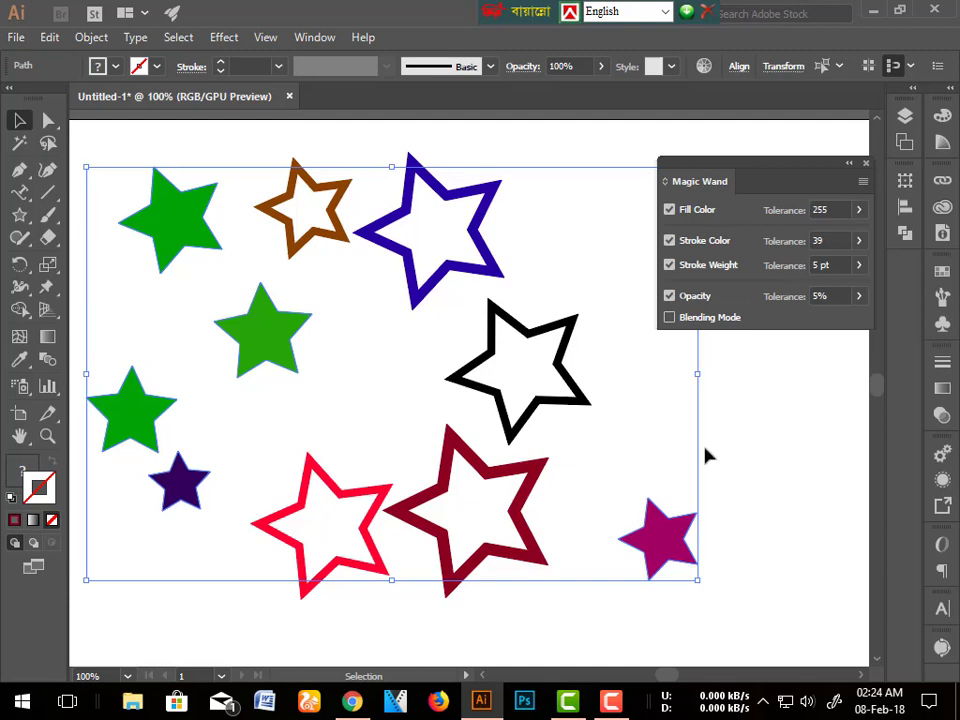
{"action": "left_click", "coordinate": [620, 478]}
{"action": "left_click", "coordinate": [265, 357]}
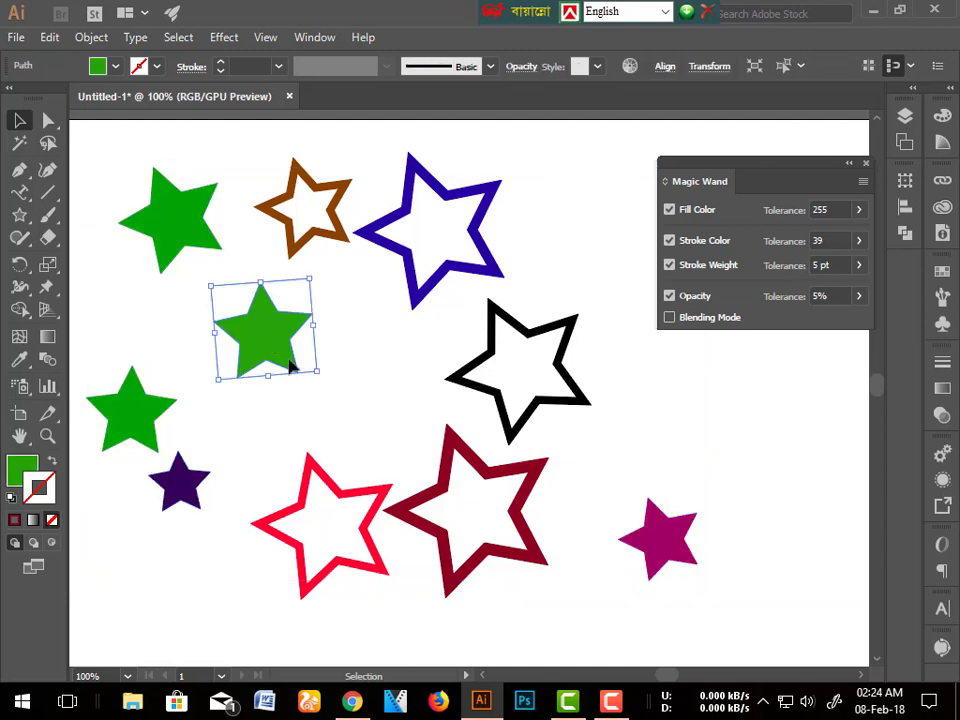
{"action": "mouse_move", "coordinate": [289, 364]}
{"action": "left_mouse_down"}
{"action": "mouse_move", "coordinate": [300, 358]}
{"action": "mouse_move", "coordinate": [290, 350]}
{"action": "left_mouse_up"}
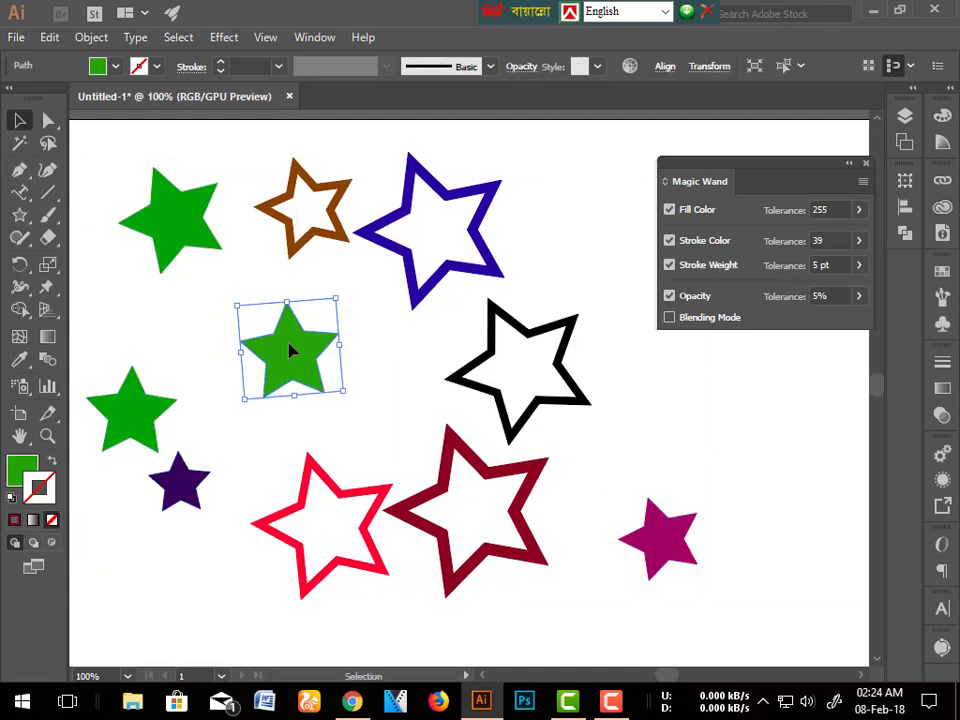
- Lower the green star's opacity to 42% and move it over the black star
{"action": "left_click", "coordinate": [522, 67]}
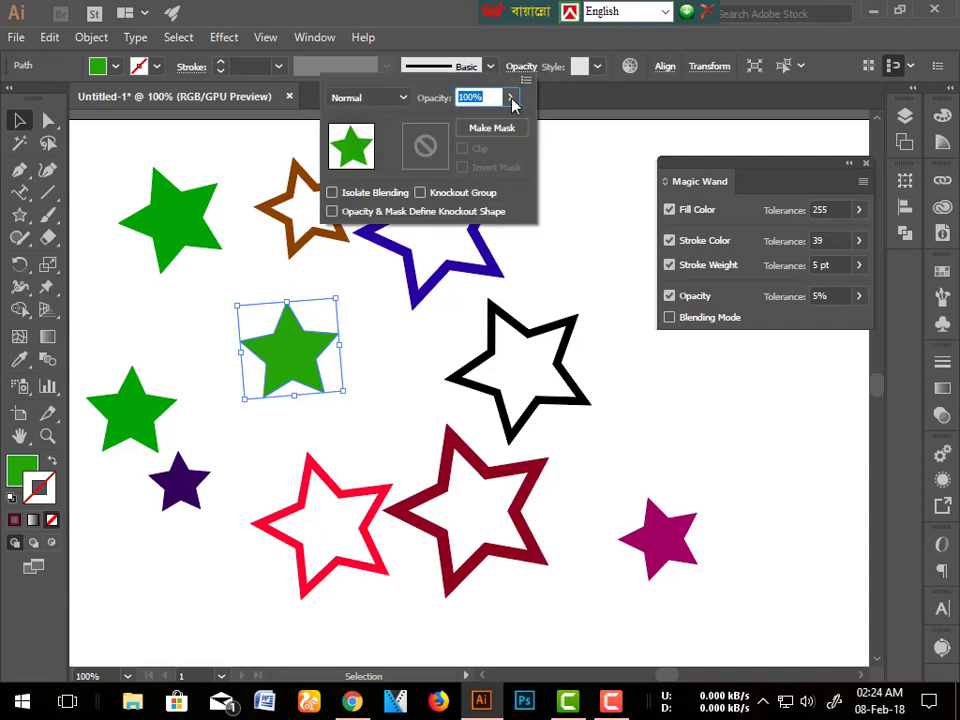
{"action": "left_click", "coordinate": [510, 97]}
{"action": "left_click_drag", "start_coordinate": [536, 123], "coordinate": [465, 123]}
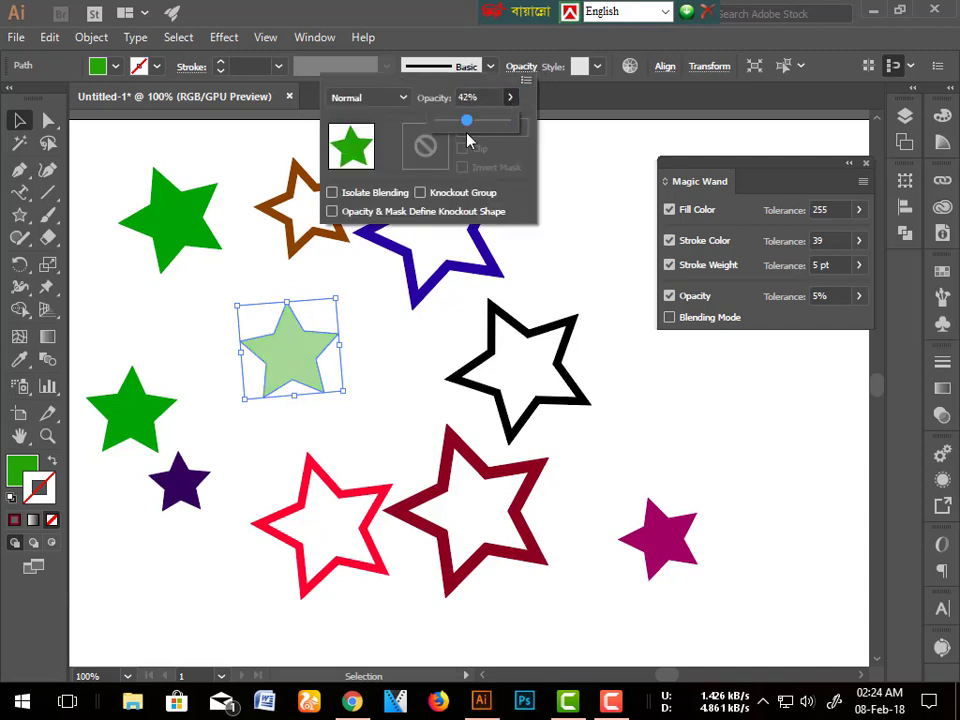
{"action": "left_click", "coordinate": [321, 343]}
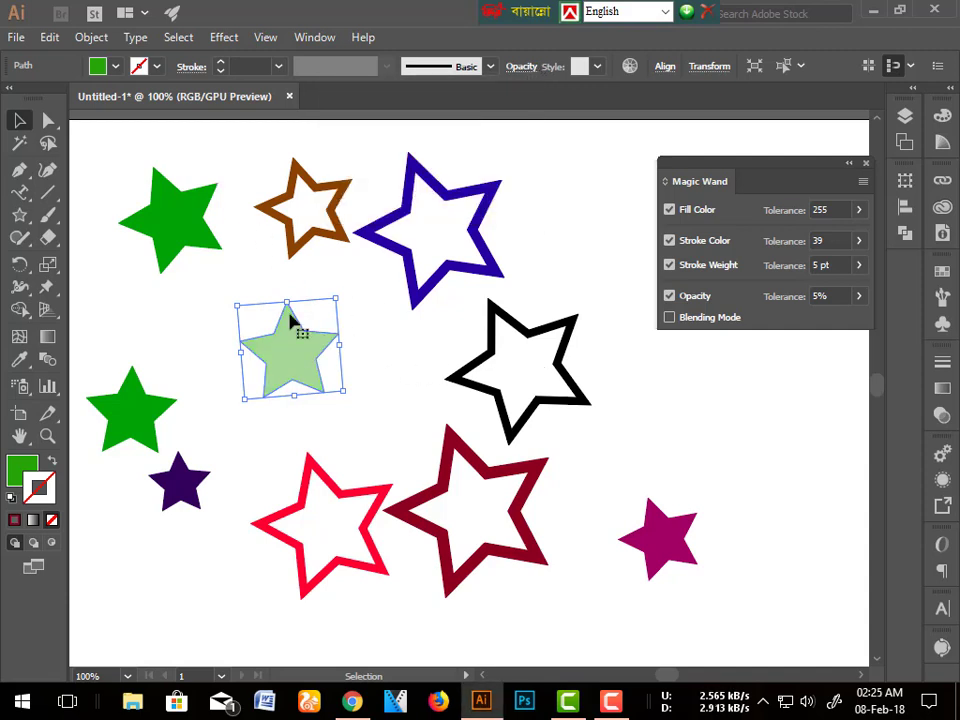
{"action": "mouse_move", "coordinate": [296, 326]}
{"action": "left_mouse_down"}
{"action": "mouse_move", "coordinate": [495, 343]}
{"action": "mouse_move", "coordinate": [490, 337]}
{"action": "left_mouse_up"}
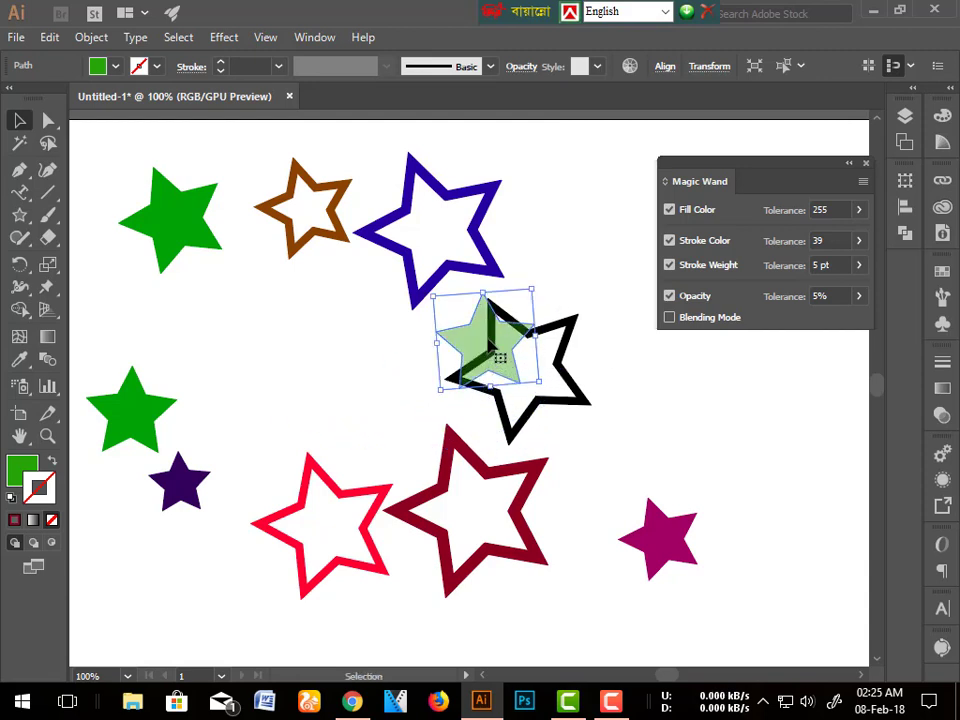
{"action": "mouse_move", "coordinate": [510, 376]}
{"action": "left_mouse_down"}
{"action": "mouse_move", "coordinate": [474, 355]}
{"action": "mouse_move", "coordinate": [498, 414]}
{"action": "left_mouse_up"}
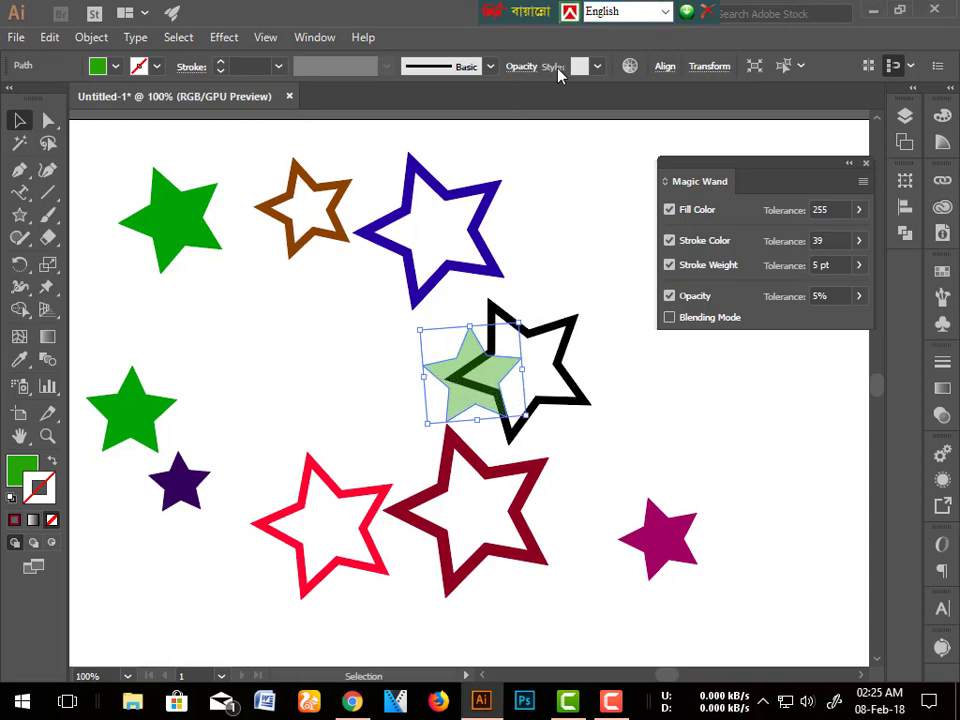
- Set the star's opacity to 54% and move it up-right over the black outline star
{"action": "left_click", "coordinate": [522, 67]}
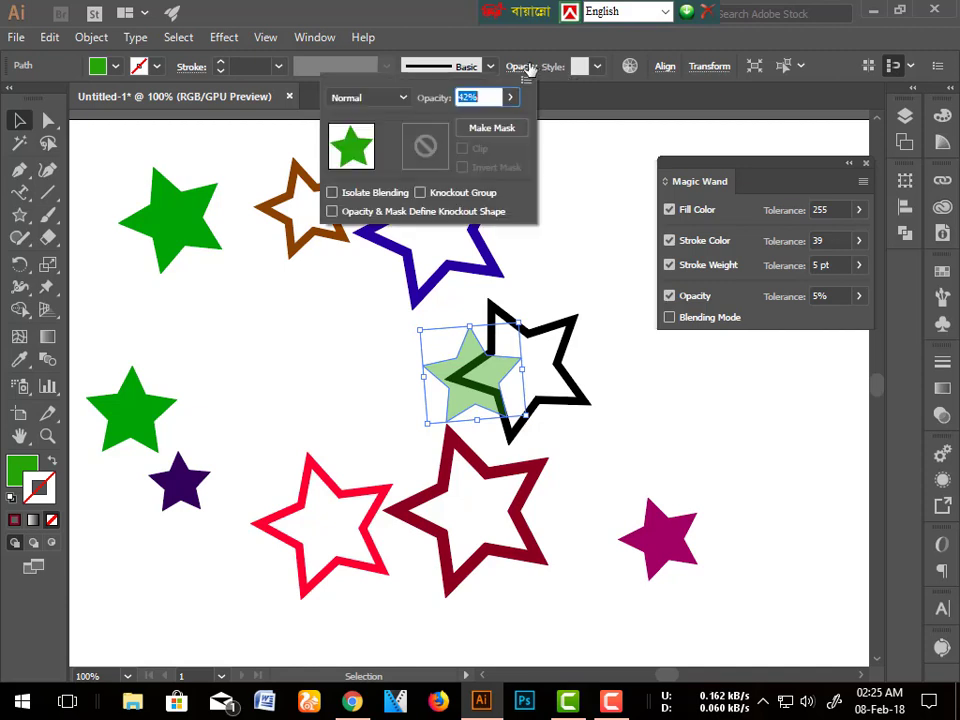
{"action": "left_click", "coordinate": [510, 97]}
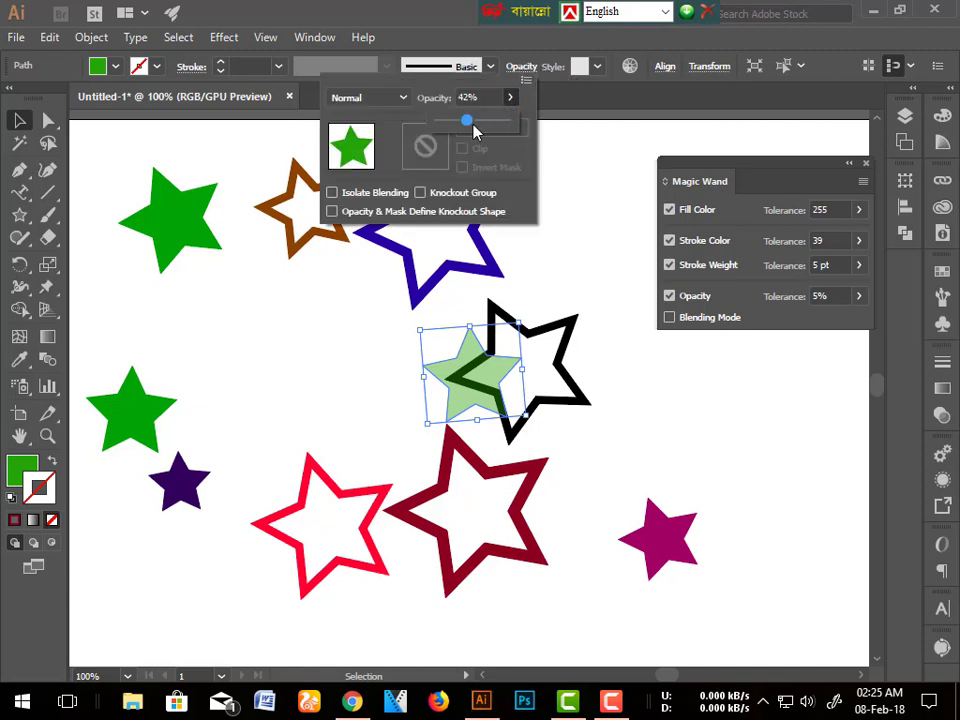
{"action": "mouse_move", "coordinate": [525, 121]}
{"action": "left_mouse_down"}
{"action": "mouse_move", "coordinate": [502, 128]}
{"action": "mouse_move", "coordinate": [566, 167]}
{"action": "left_mouse_up"}
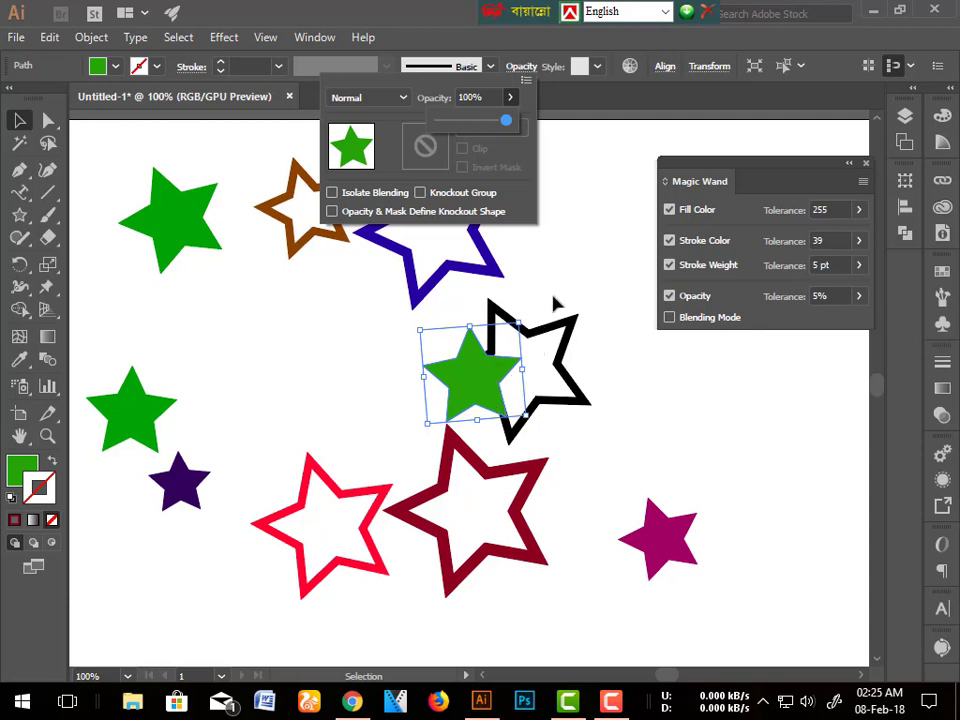
{"action": "left_click_drag", "start_coordinate": [540, 122], "coordinate": [476, 120]}
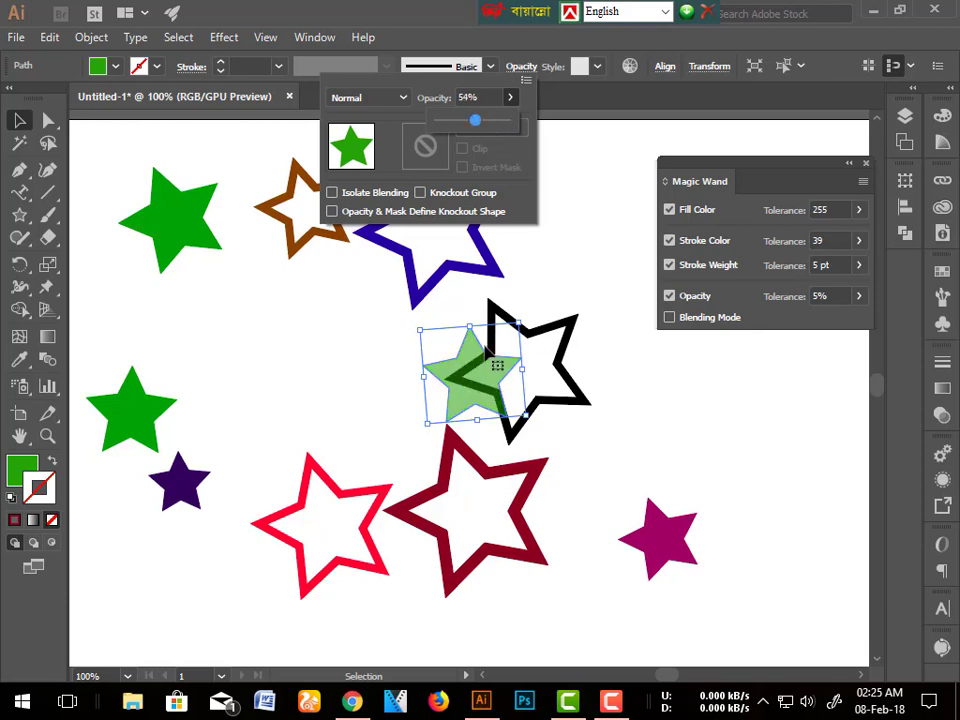
{"action": "key", "text": "Return"}
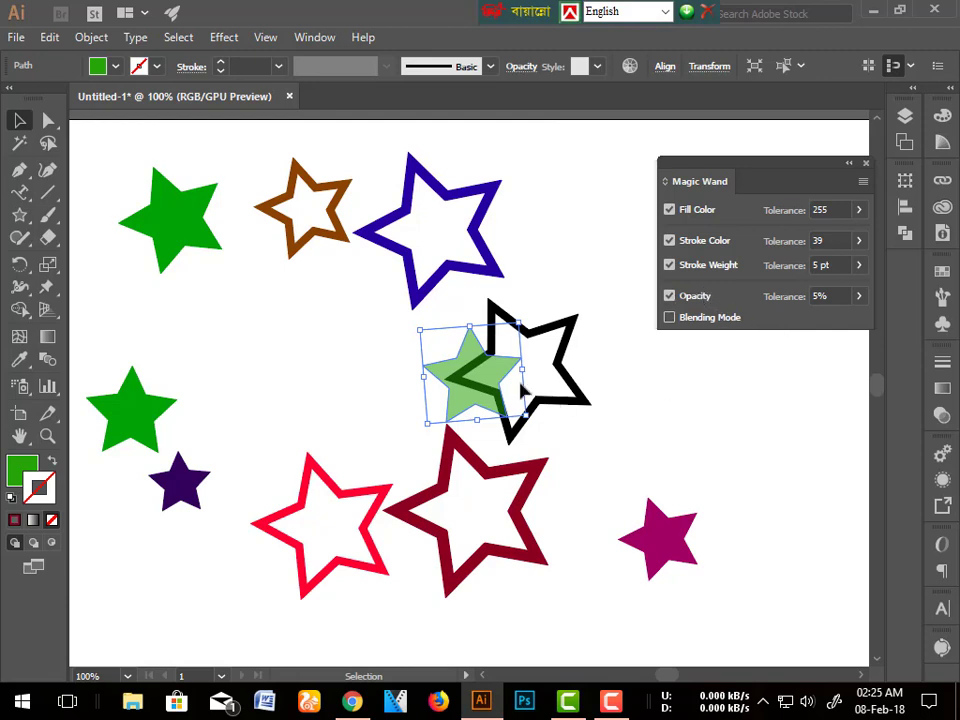
{"action": "left_click_drag", "start_coordinate": [521, 390], "coordinate": [566, 322]}
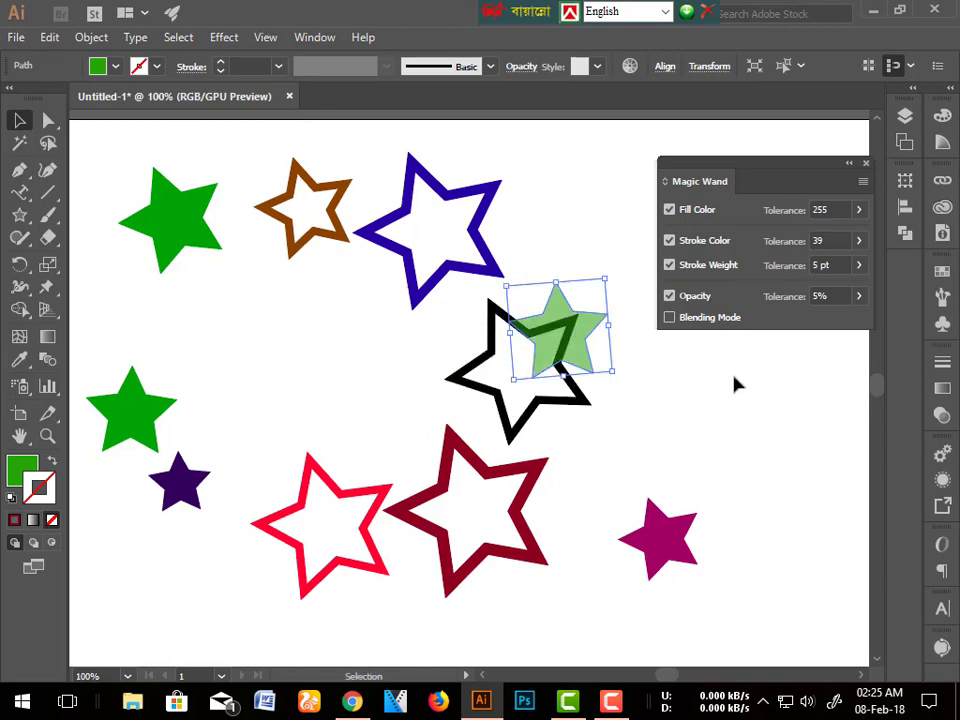
- Move the light-green star into the top row and set Magic Wand to Fill Color only at tolerance 35
{"action": "left_click", "coordinate": [19, 120]}
{"action": "key", "text": "ctrl+z"}
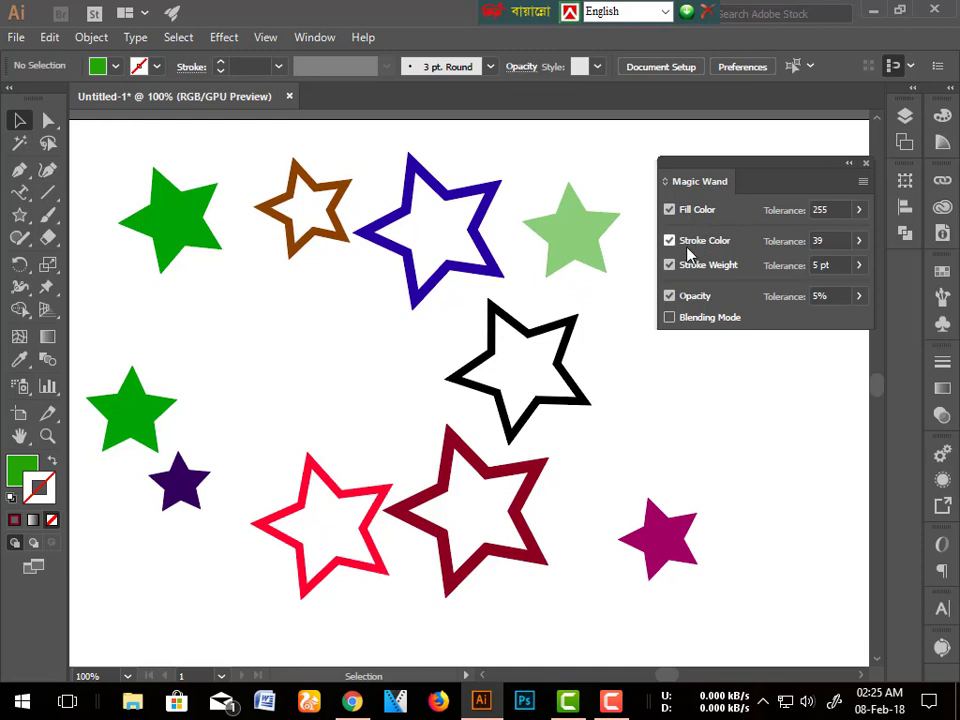
{"action": "left_click", "coordinate": [669, 241]}
{"action": "left_click", "coordinate": [669, 265]}
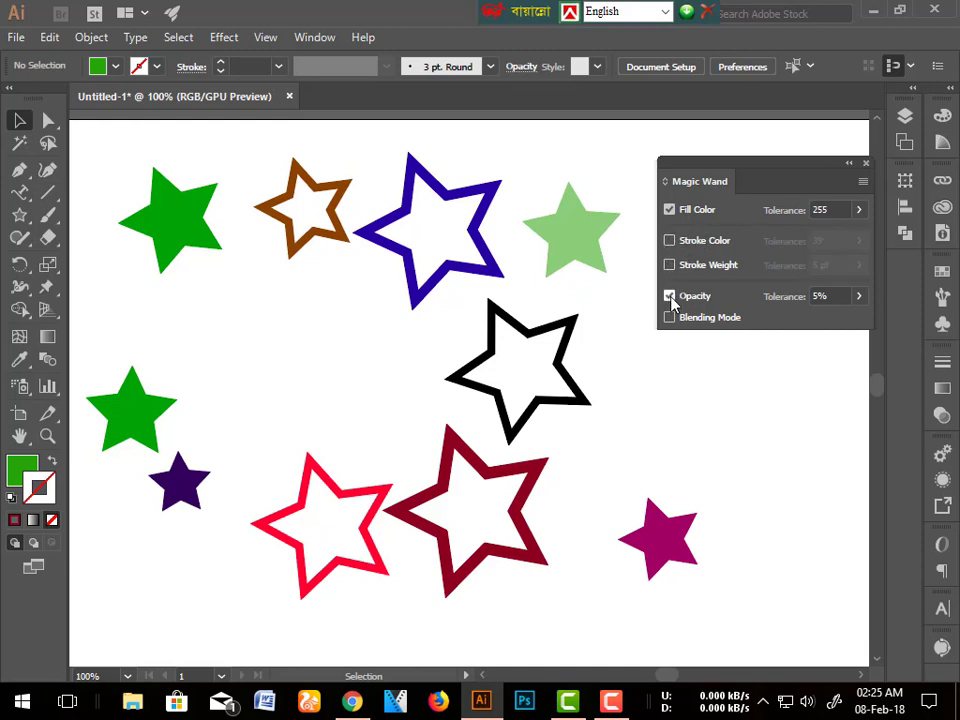
{"action": "left_click", "coordinate": [669, 296]}
{"action": "left_click", "coordinate": [859, 210]}
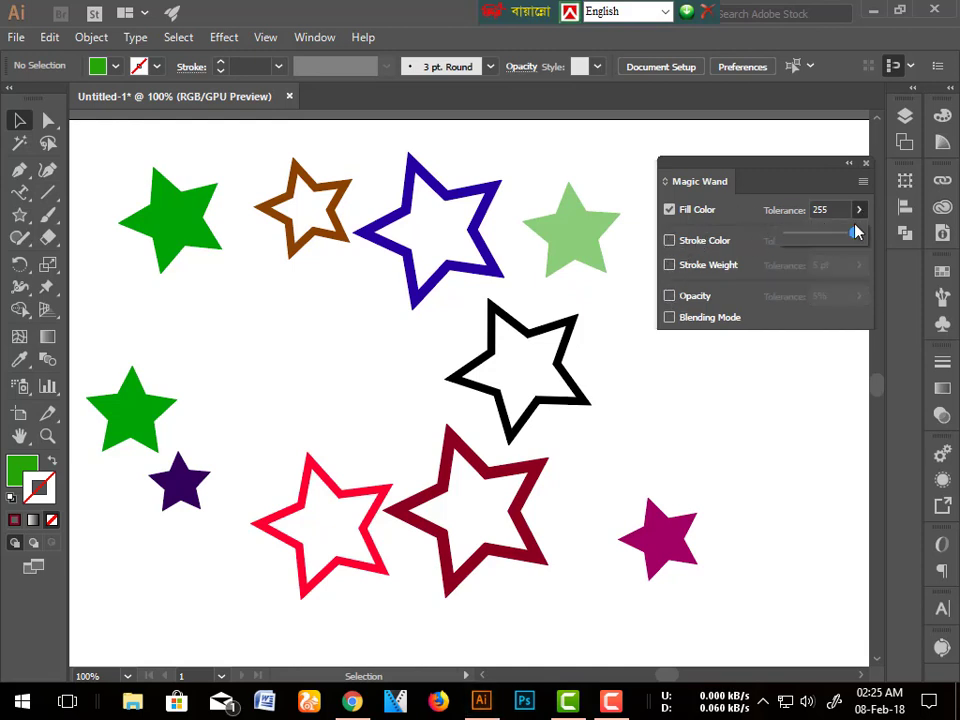
{"action": "left_click_drag", "start_coordinate": [838, 241], "coordinate": [798, 238]}
{"action": "key", "text": "Return"}
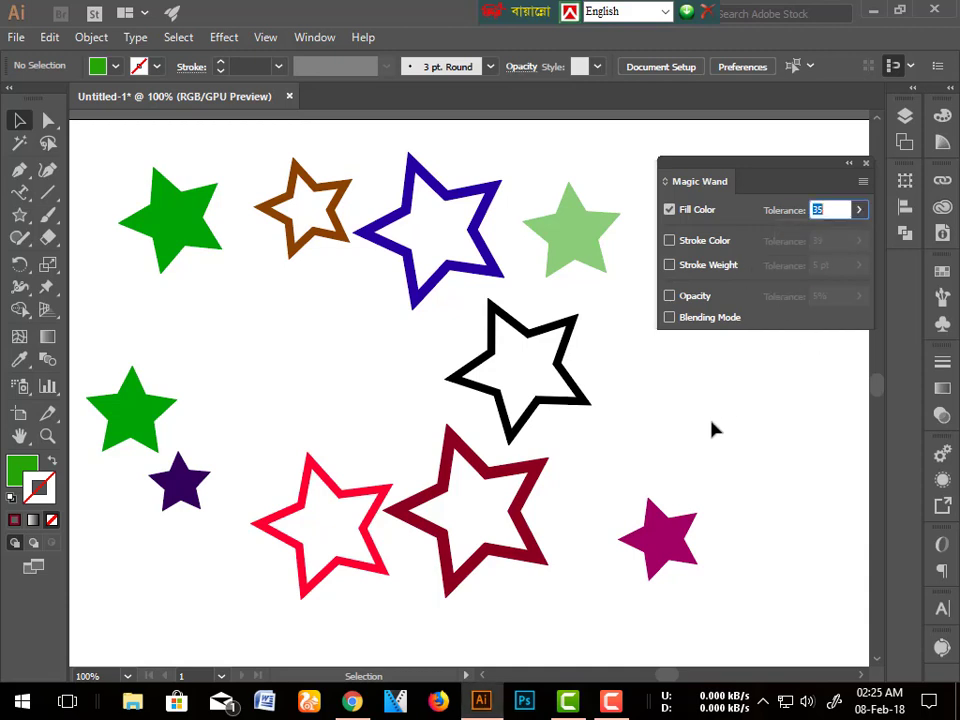
{"action": "left_click", "coordinate": [866, 163]}
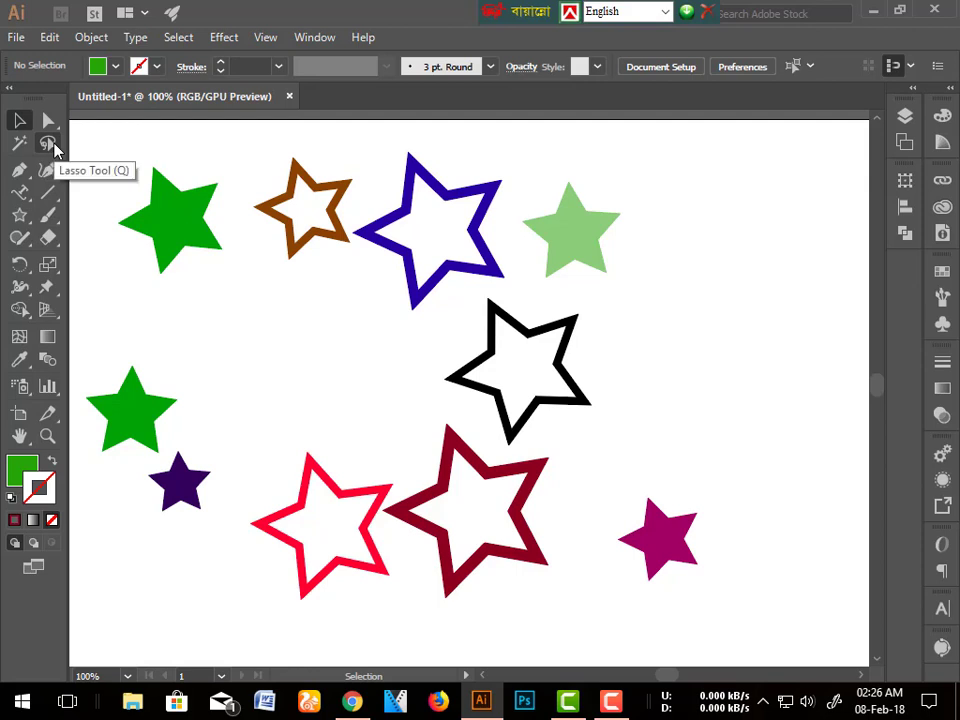
- Lasso the green star's top points and round their corners into a blob
{"action": "left_click", "coordinate": [48, 144]}
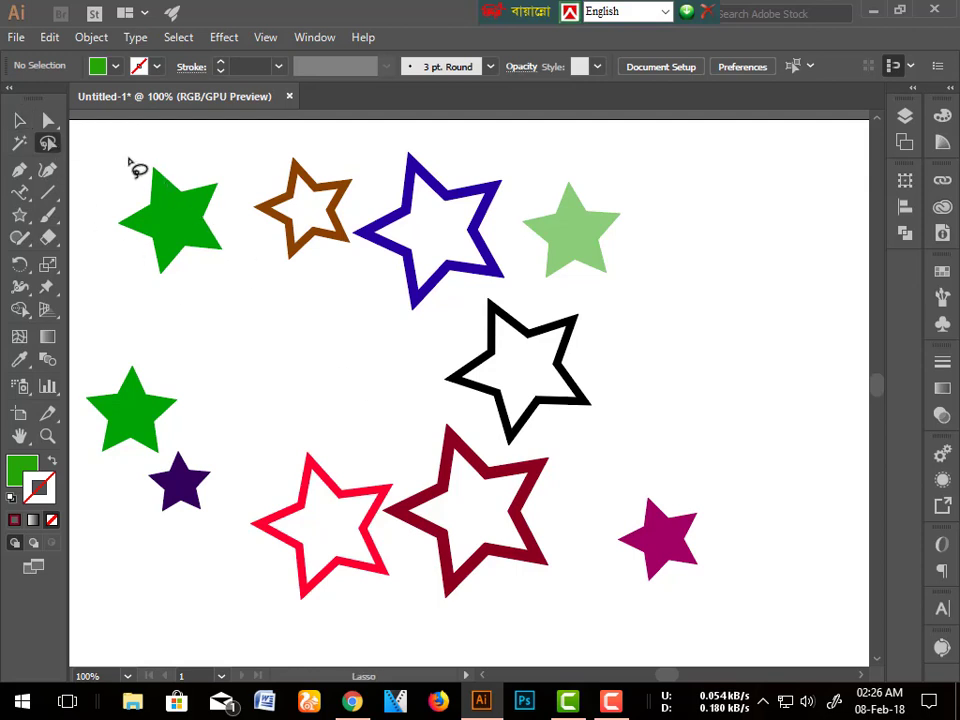
{"action": "mouse_move", "coordinate": [127, 164]}
{"action": "left_mouse_down"}
{"action": "mouse_move", "coordinate": [192, 210]}
{"action": "mouse_move", "coordinate": [133, 170]}
{"action": "left_mouse_up"}
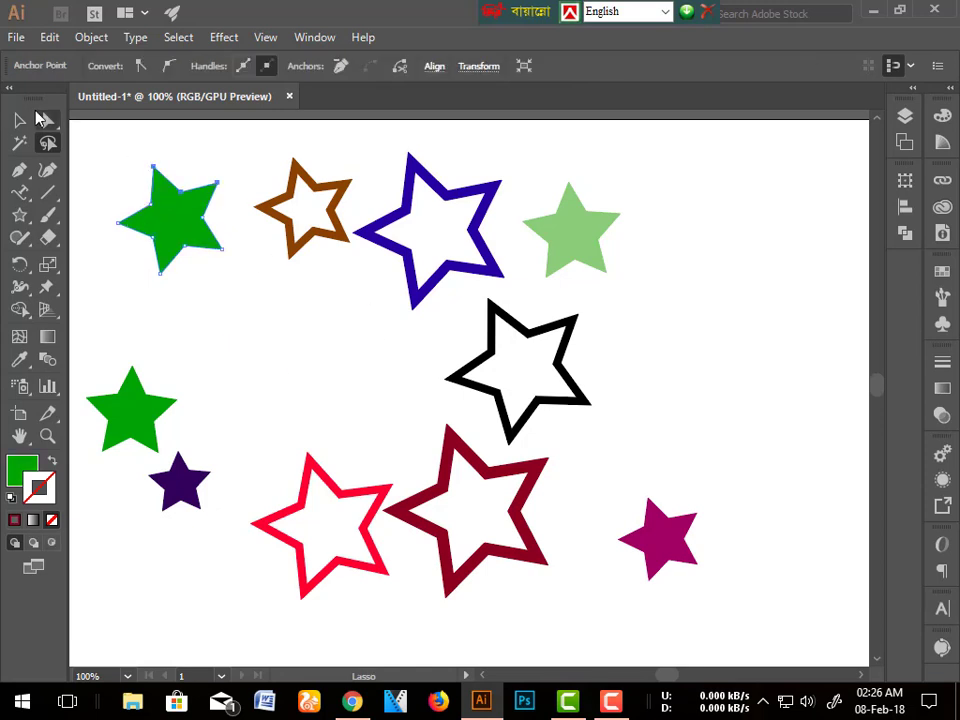
{"action": "left_click", "coordinate": [50, 124]}
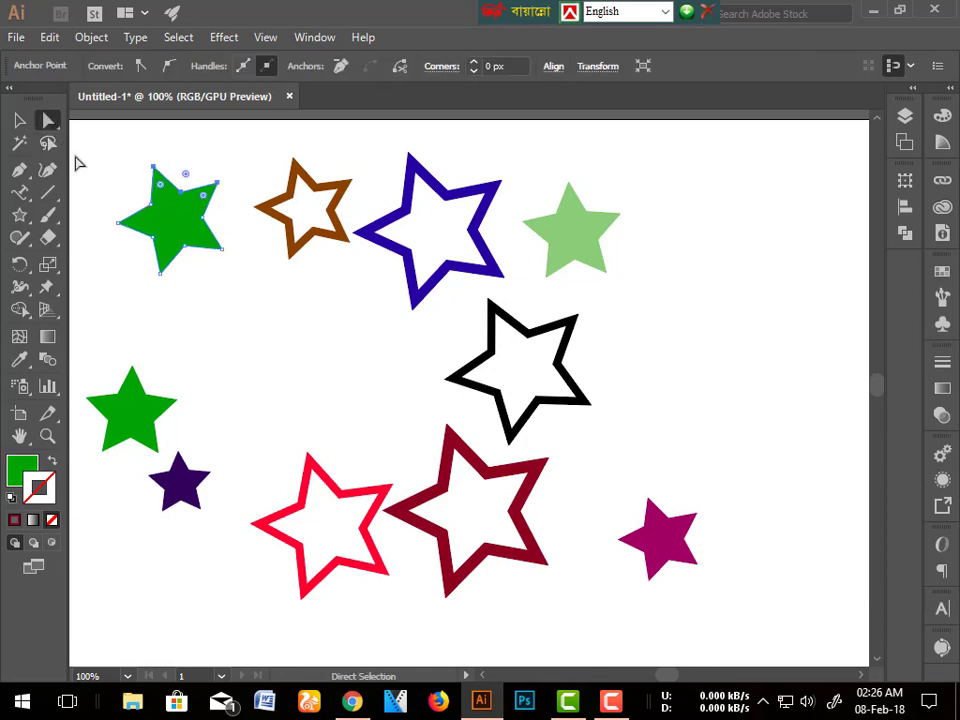
{"action": "left_click_drag", "start_coordinate": [186, 180], "coordinate": [195, 163]}
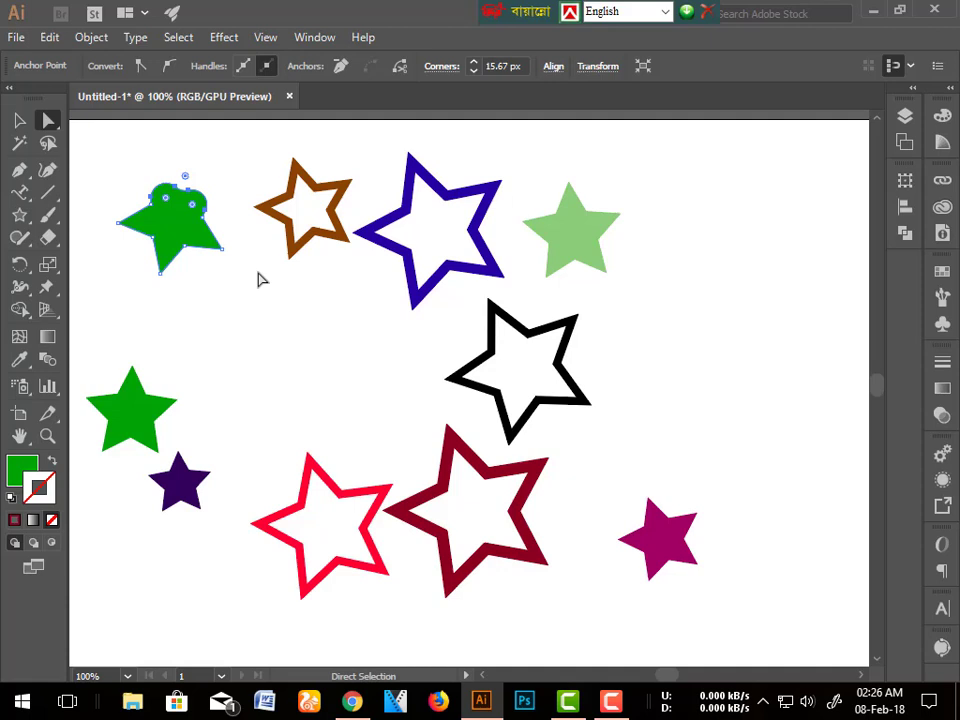
- Round the top corners of the brown and blue outline stars, then select all stars
{"action": "left_click", "coordinate": [47, 143]}
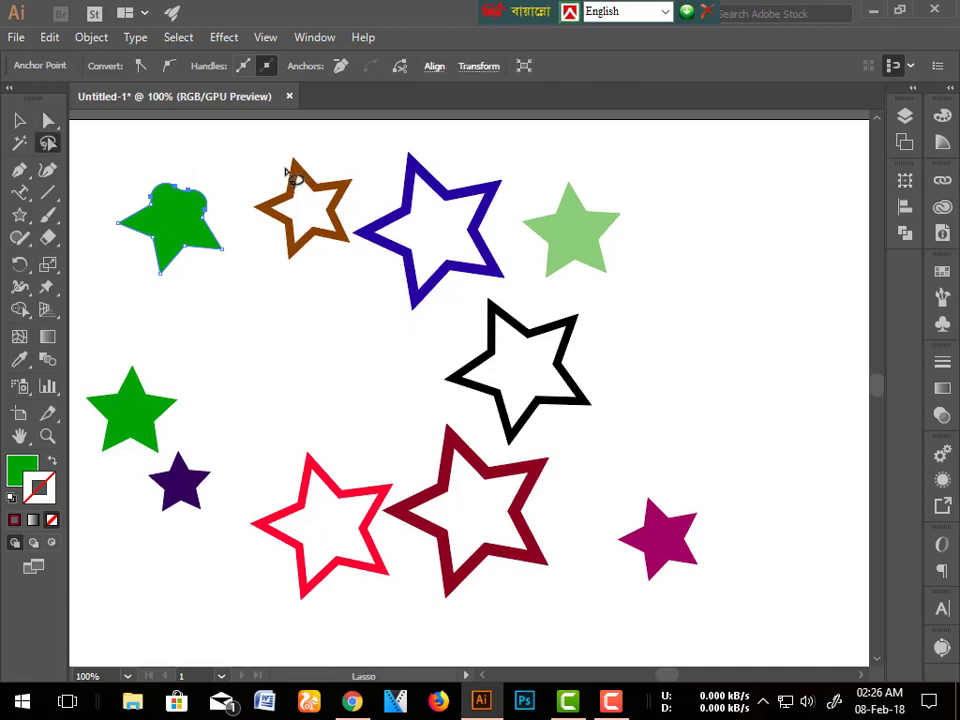
{"action": "mouse_move", "coordinate": [277, 168]}
{"action": "left_mouse_down"}
{"action": "mouse_move", "coordinate": [291, 183]}
{"action": "mouse_move", "coordinate": [318, 141]}
{"action": "left_mouse_up"}
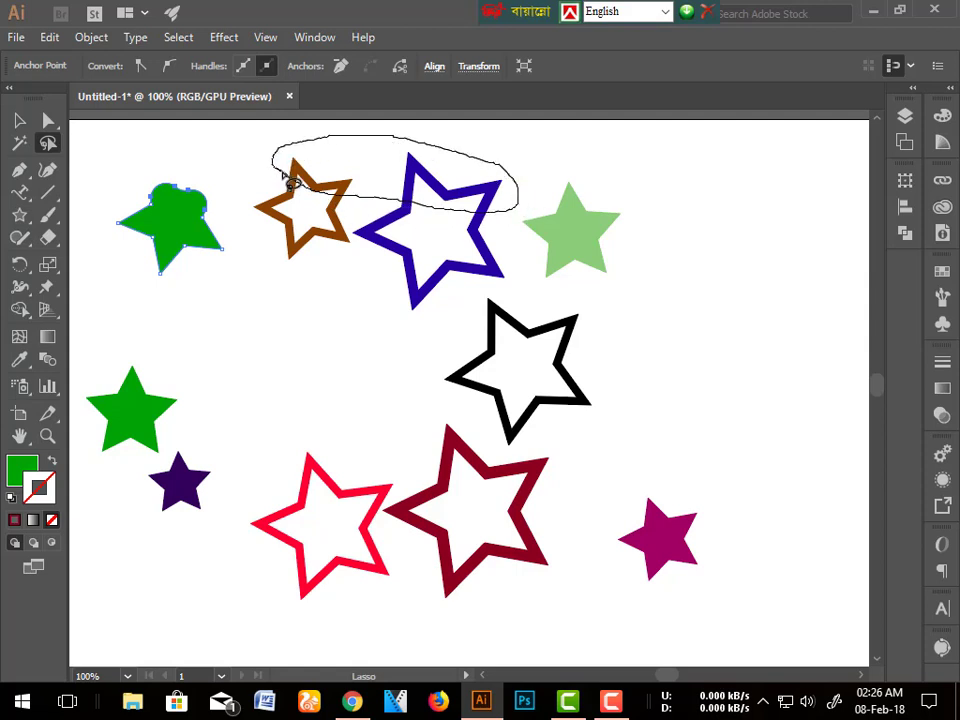
{"action": "left_click_drag", "start_coordinate": [318, 141], "coordinate": [279, 170]}
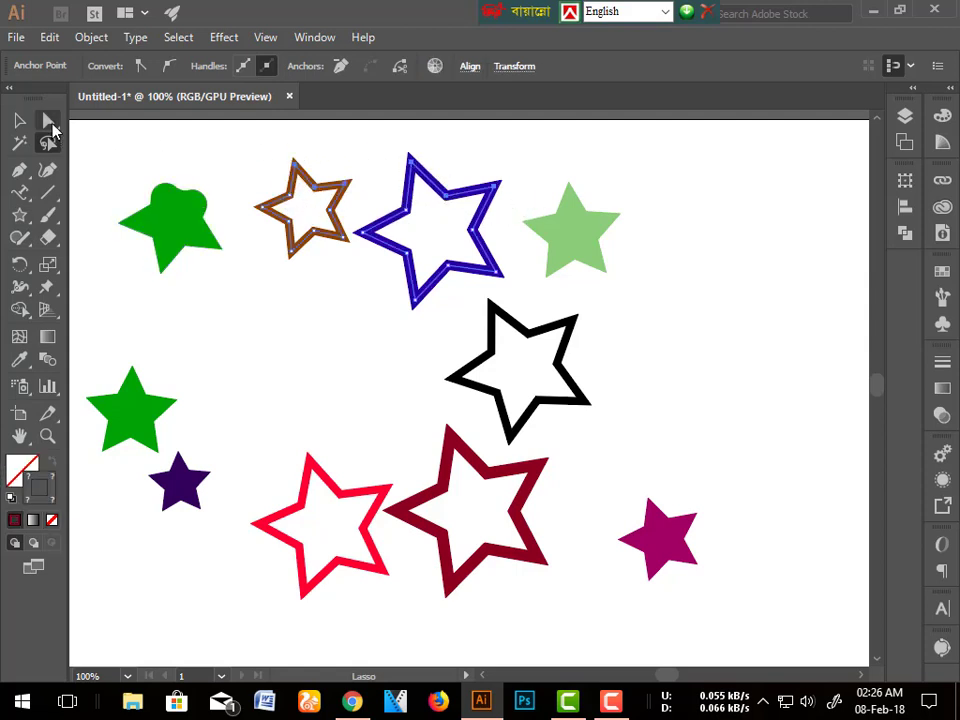
{"action": "left_click", "coordinate": [48, 120]}
{"action": "left_click_drag", "start_coordinate": [450, 185], "coordinate": [482, 165]}
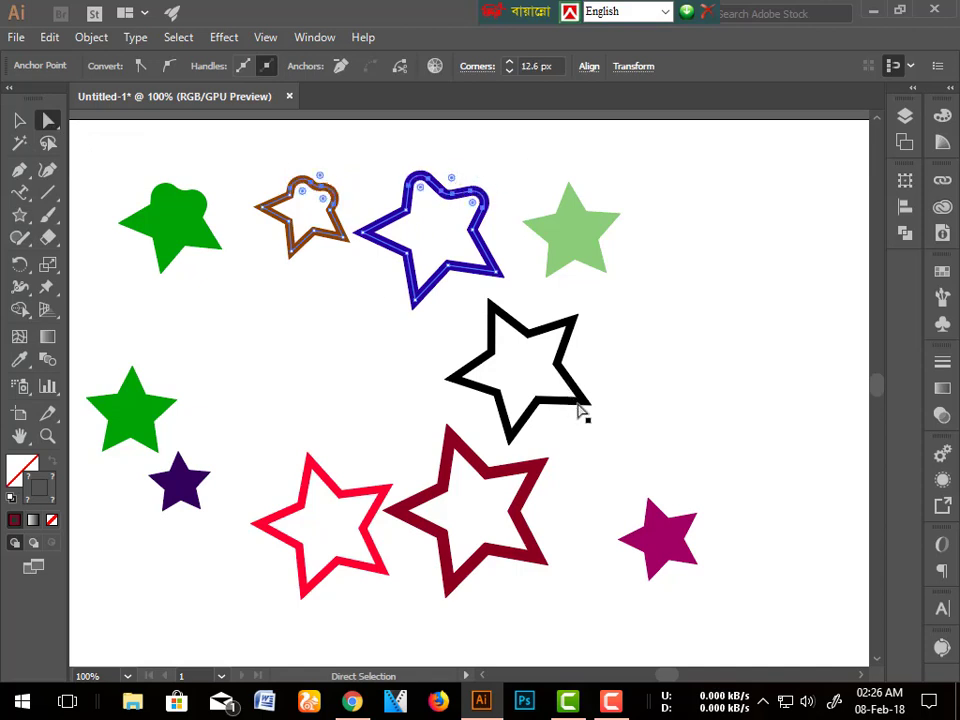
{"action": "left_click", "coordinate": [20, 120]}
{"action": "left_click_drag", "start_coordinate": [122, 168], "coordinate": [742, 632]}
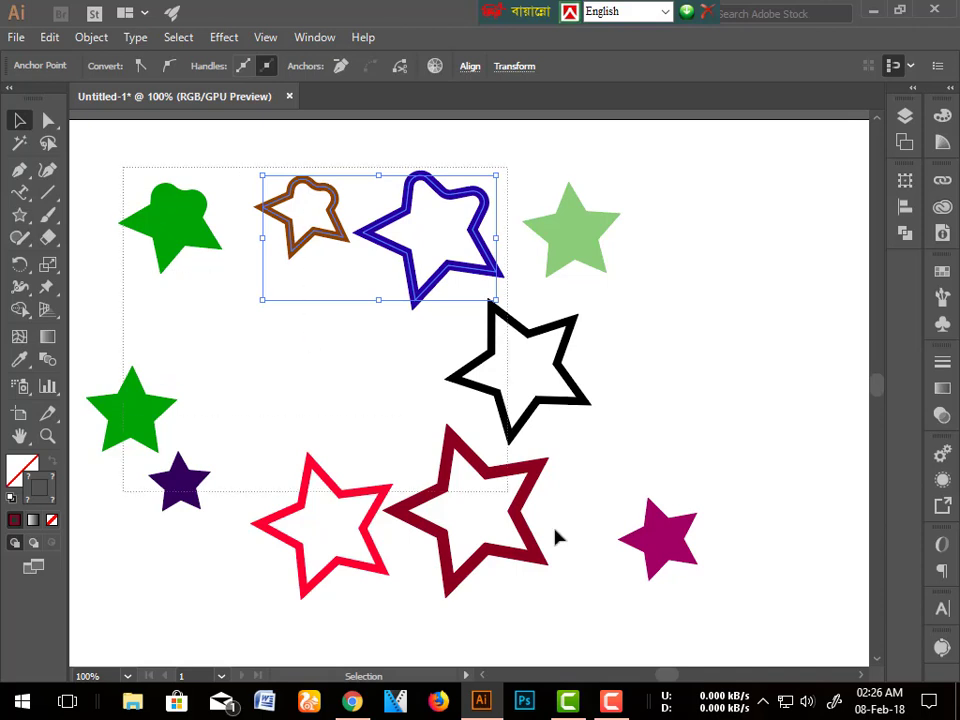
- Delete all the stars and switch to the Pen tool
{"action": "key", "text": "Delete"}
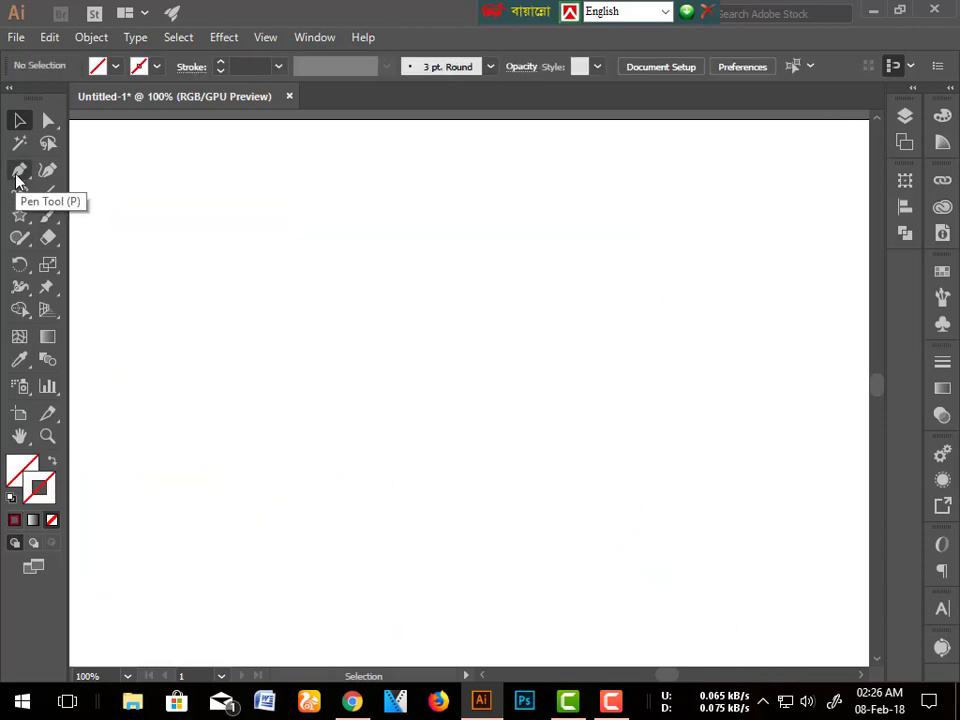
{"action": "left_click", "coordinate": [19, 171]}
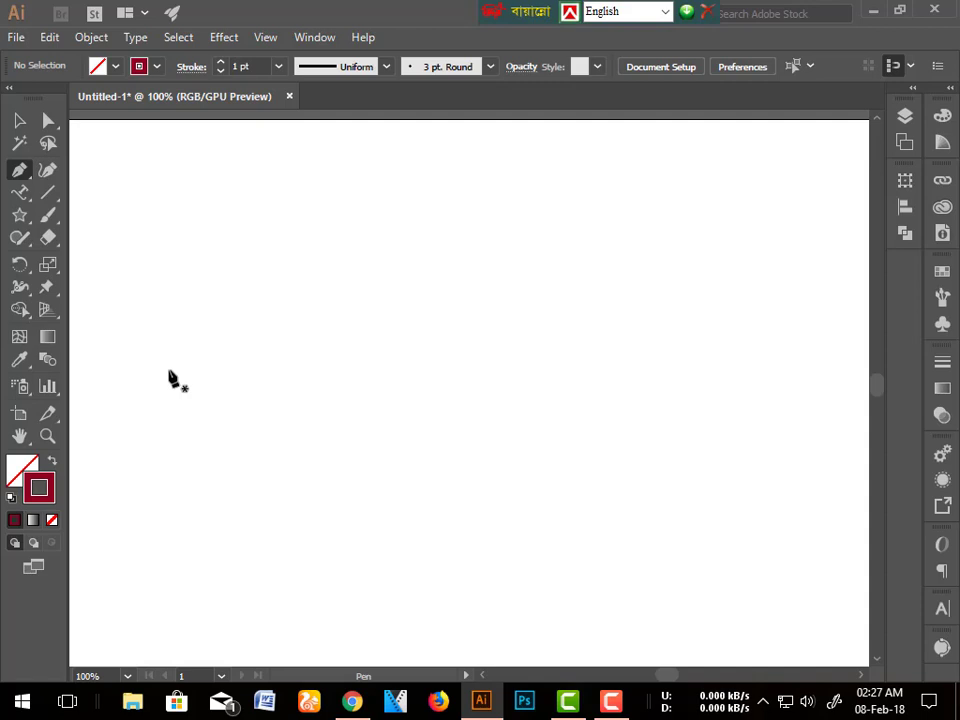
- Start a dark-red Pen path with a run of straight zigzag anchors across the artboard
{"action": "left_click", "coordinate": [168, 370]}
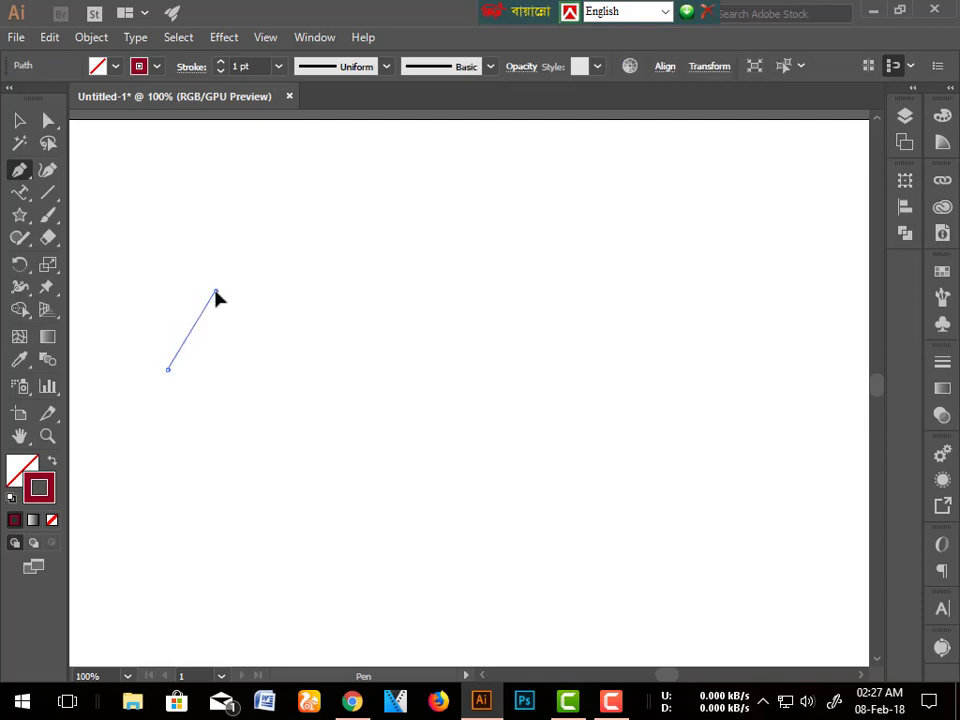
{"action": "left_click", "coordinate": [215, 291]}
{"action": "left_click", "coordinate": [312, 261]}
{"action": "left_click", "coordinate": [542, 345]}
{"action": "left_click", "coordinate": [598, 469]}
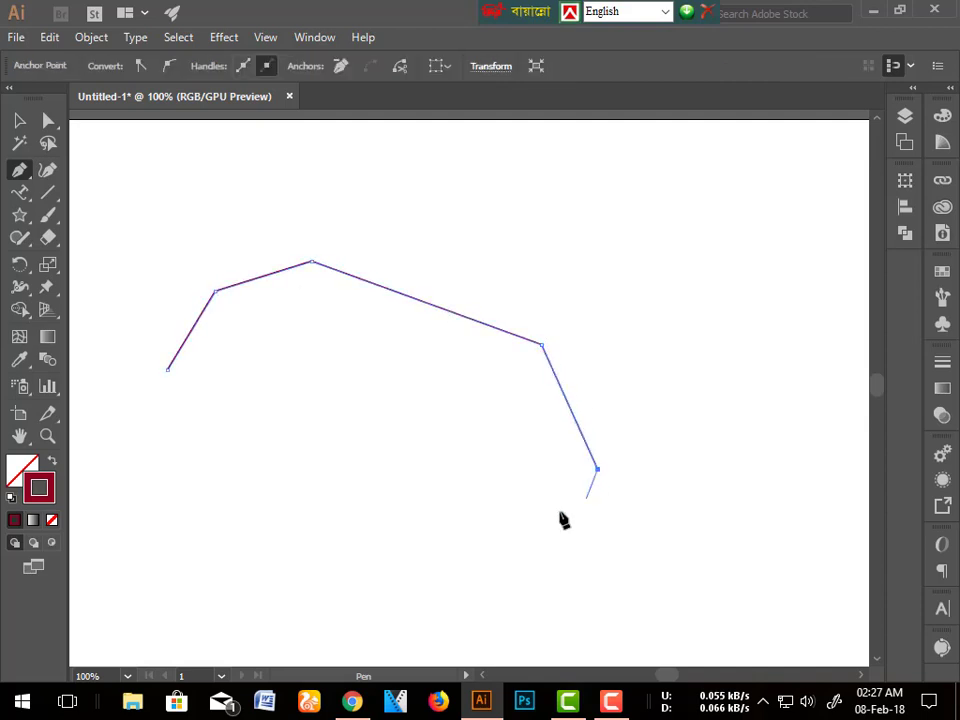
{"action": "left_click", "coordinate": [479, 530]}
{"action": "left_click", "coordinate": [262, 409]}
{"action": "left_click", "coordinate": [382, 337]}
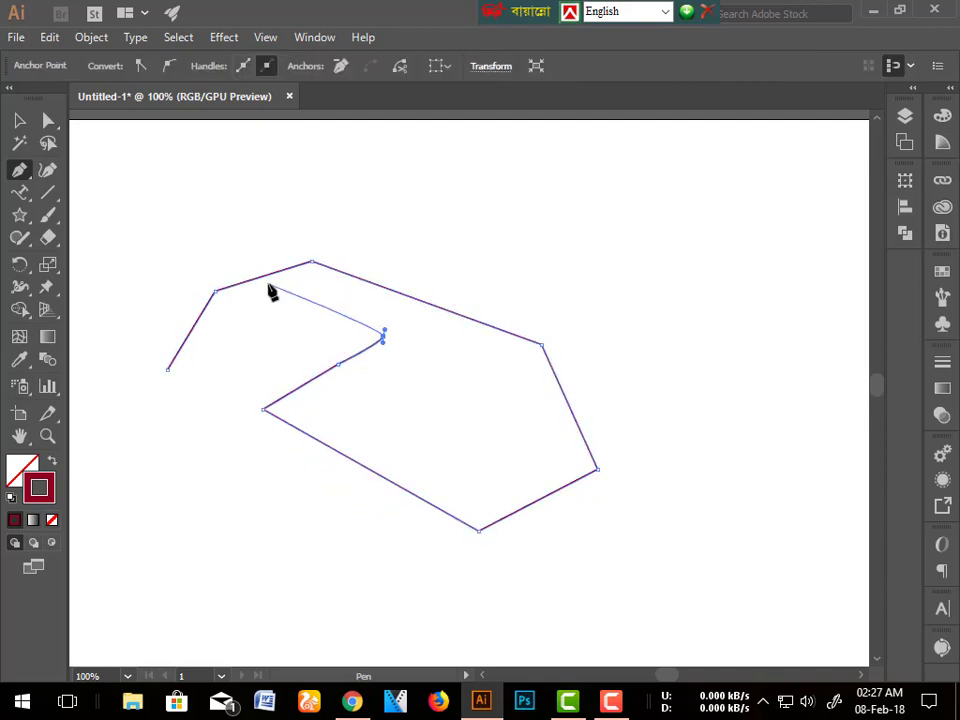
{"action": "left_click", "coordinate": [268, 283]}
{"action": "left_click", "coordinate": [190, 418]}
- Extend the path with sweeping curves, end it near the centre, and deselect it
{"action": "left_click_drag", "start_coordinate": [71, 482], "coordinate": [90, 468]}
{"action": "left_click", "coordinate": [220, 300]}
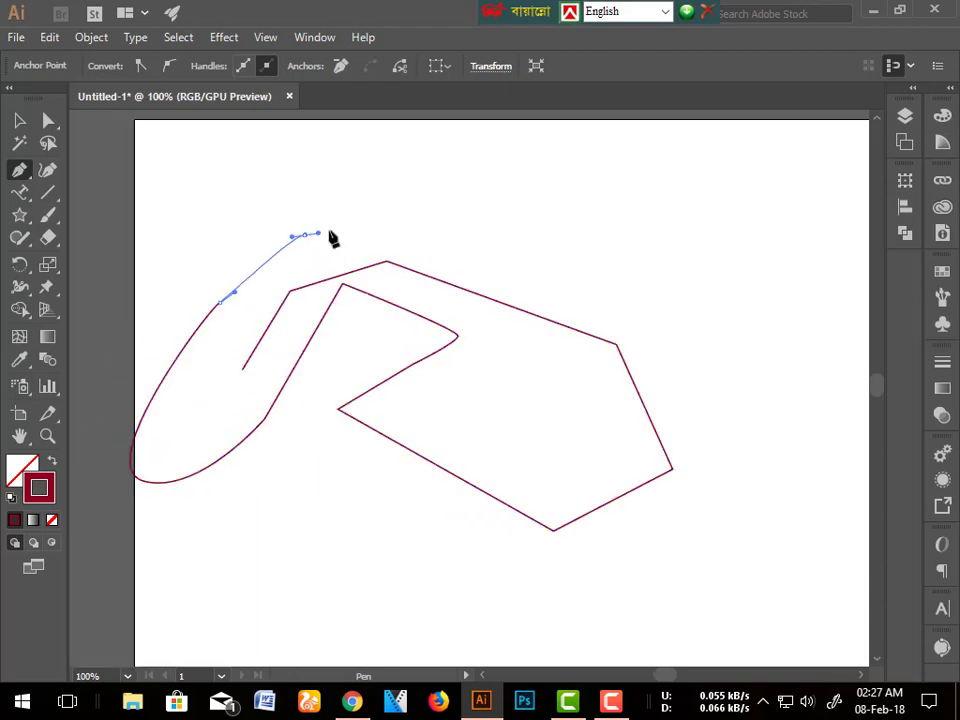
{"action": "left_click", "coordinate": [303, 234]}
{"action": "left_click", "coordinate": [452, 225]}
{"action": "mouse_move", "coordinate": [531, 246]}
{"action": "left_mouse_down"}
{"action": "mouse_move", "coordinate": [632, 305]}
{"action": "mouse_move", "coordinate": [677, 311]}
{"action": "left_mouse_up"}
{"action": "left_click_drag", "start_coordinate": [745, 427], "coordinate": [690, 456]}
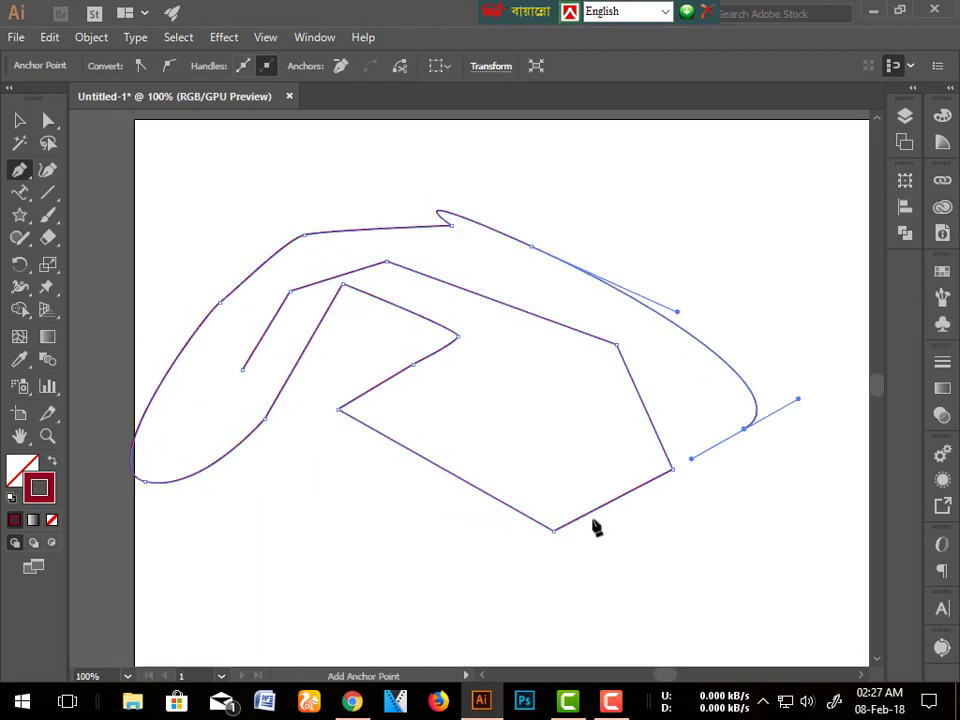
{"action": "left_click_drag", "start_coordinate": [535, 551], "coordinate": [512, 555]}
{"action": "left_click", "coordinate": [365, 518]}
{"action": "left_click", "coordinate": [472, 428]}
{"action": "left_click", "coordinate": [517, 410]}
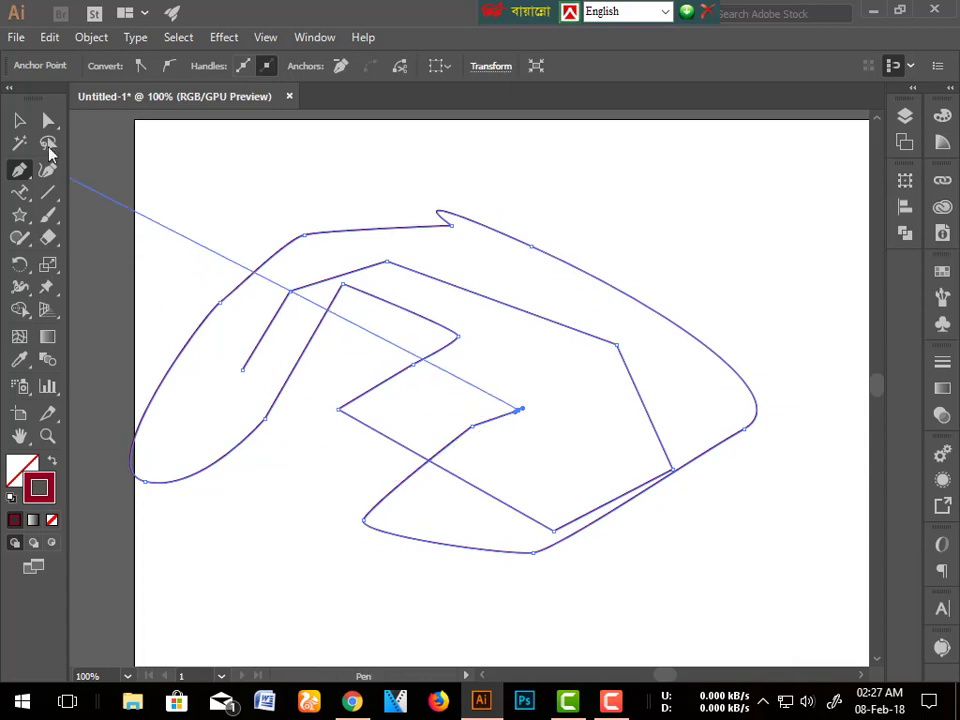
{"action": "left_click", "coordinate": [19, 120]}
{"action": "left_click", "coordinate": [237, 168]}
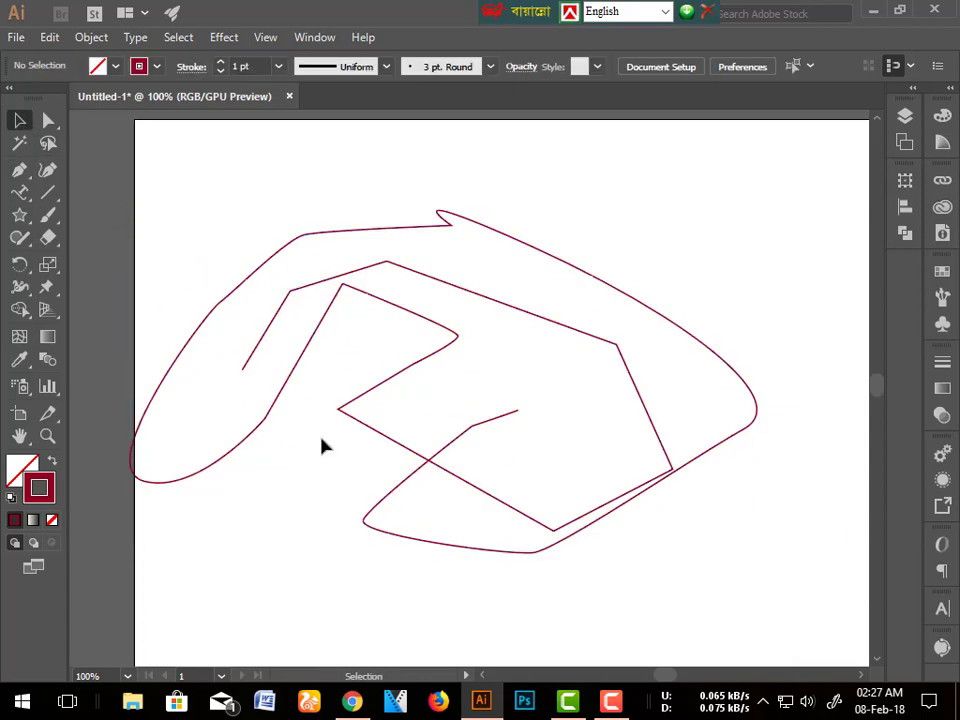